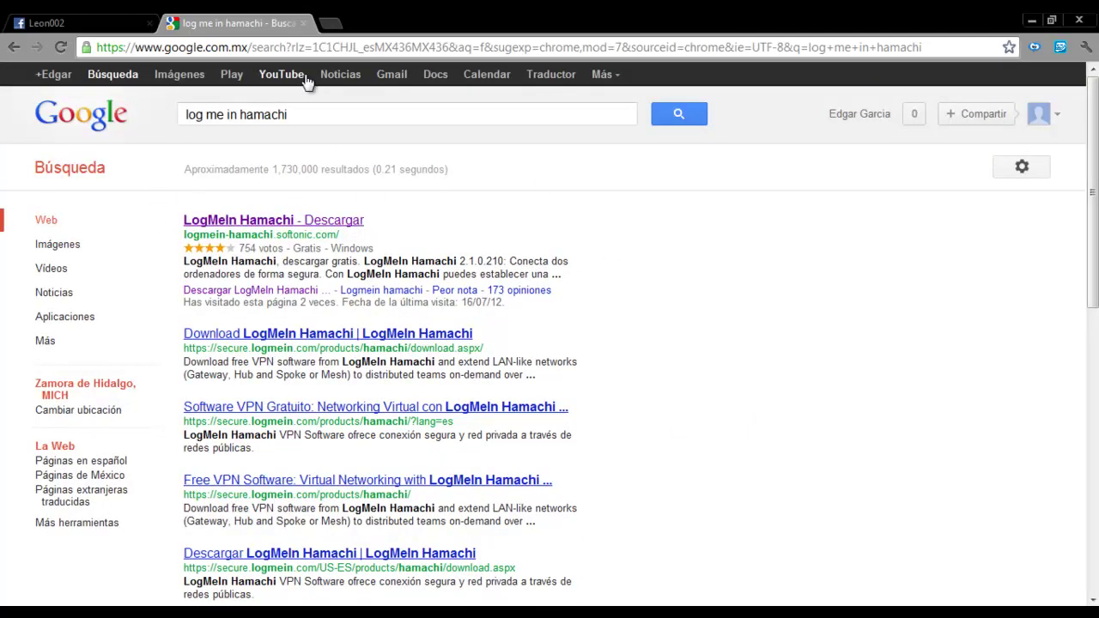
# Replace the Google results URL with minecraft.net and load it
pyautogui.click(307, 48)
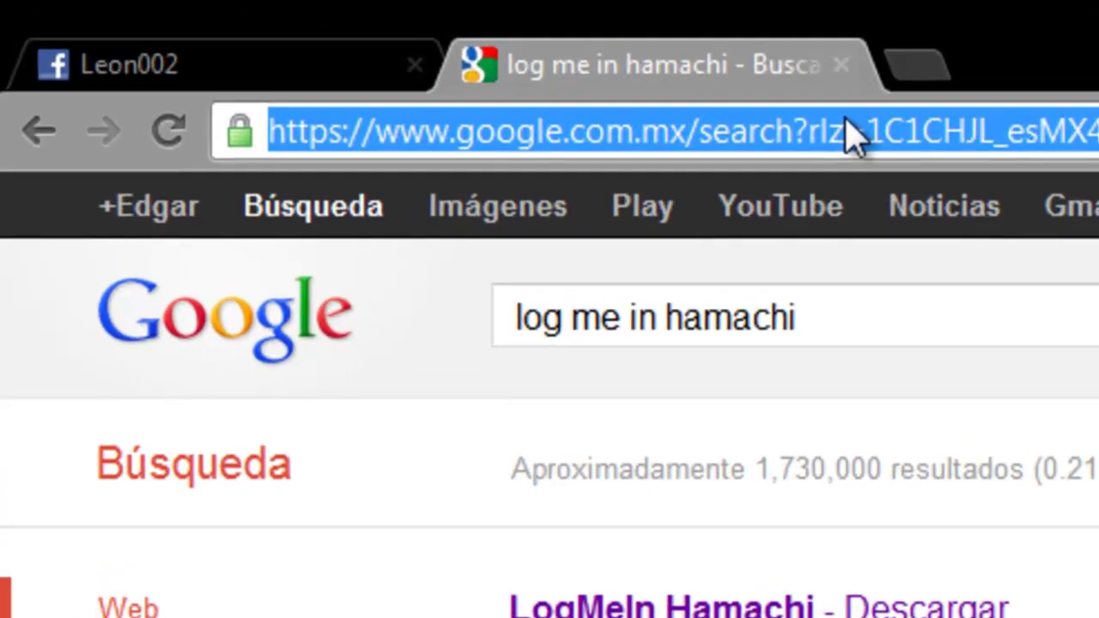
pyautogui.write('minecraft.net')
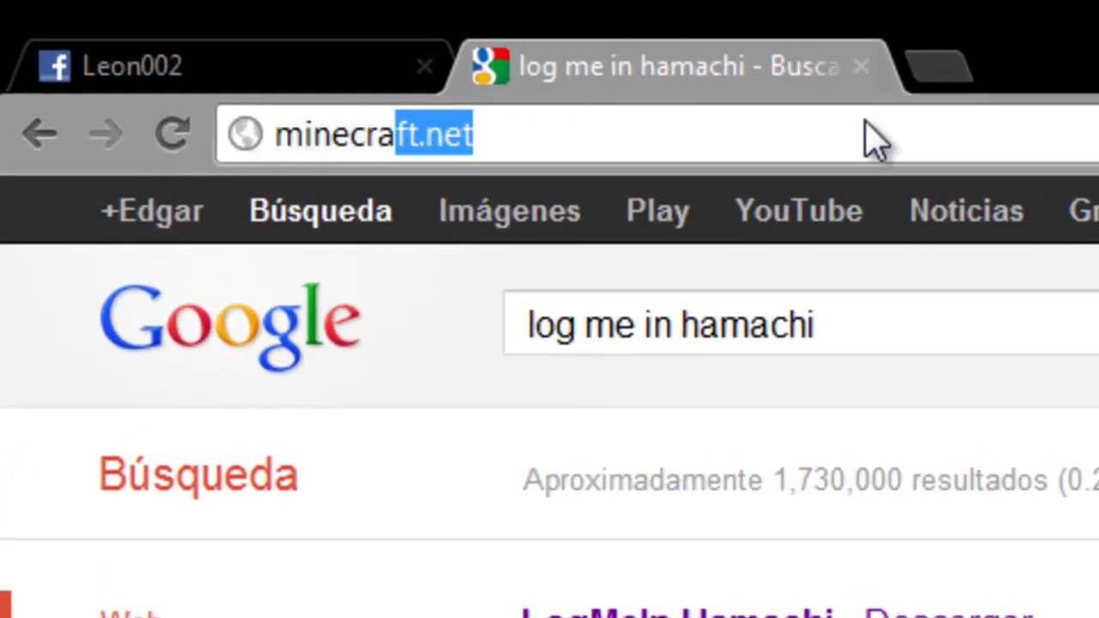
pyautogui.press('Return')
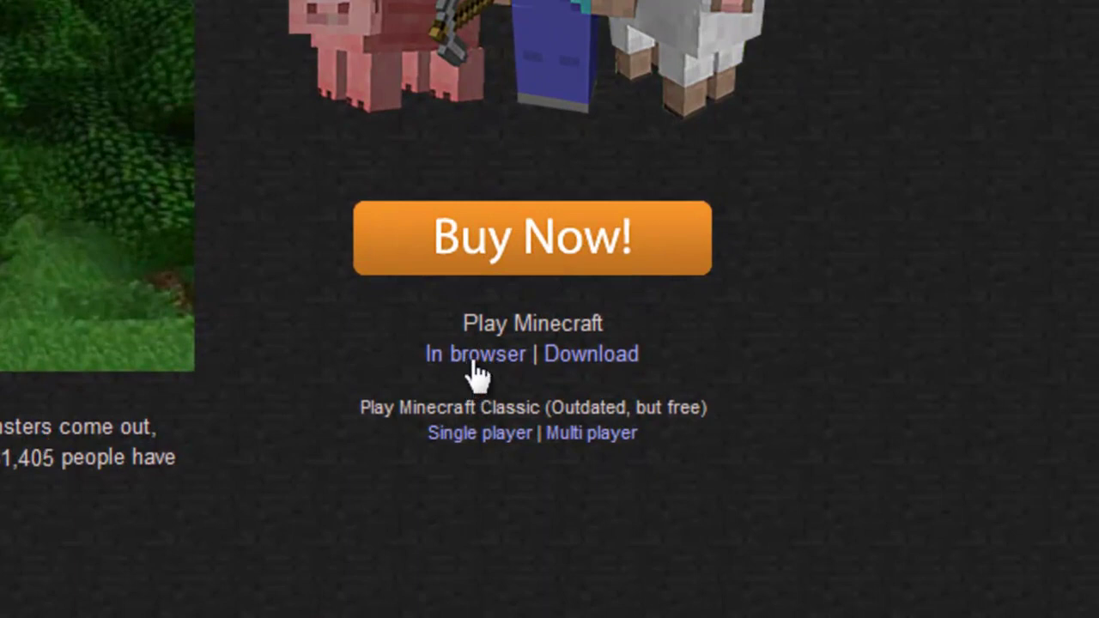
# On the download page, get Minecraft_Server.exe from the Multiplayer Server section
pyautogui.click(601, 360)
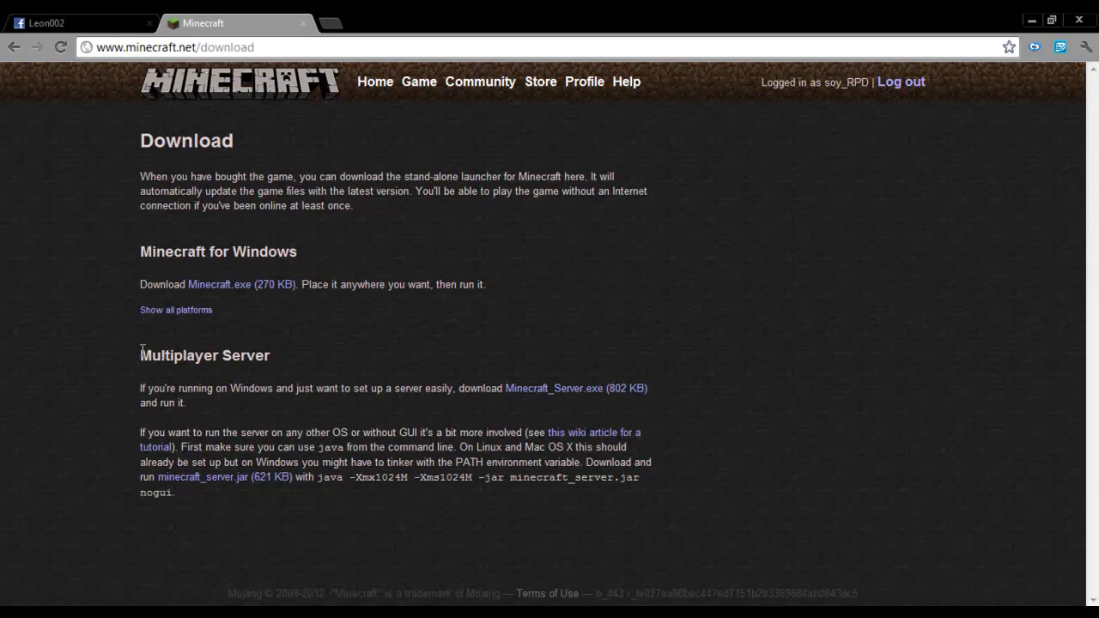
pyautogui.moveTo(142, 353); pyautogui.dragTo(263, 356)
pyautogui.click(285, 360)
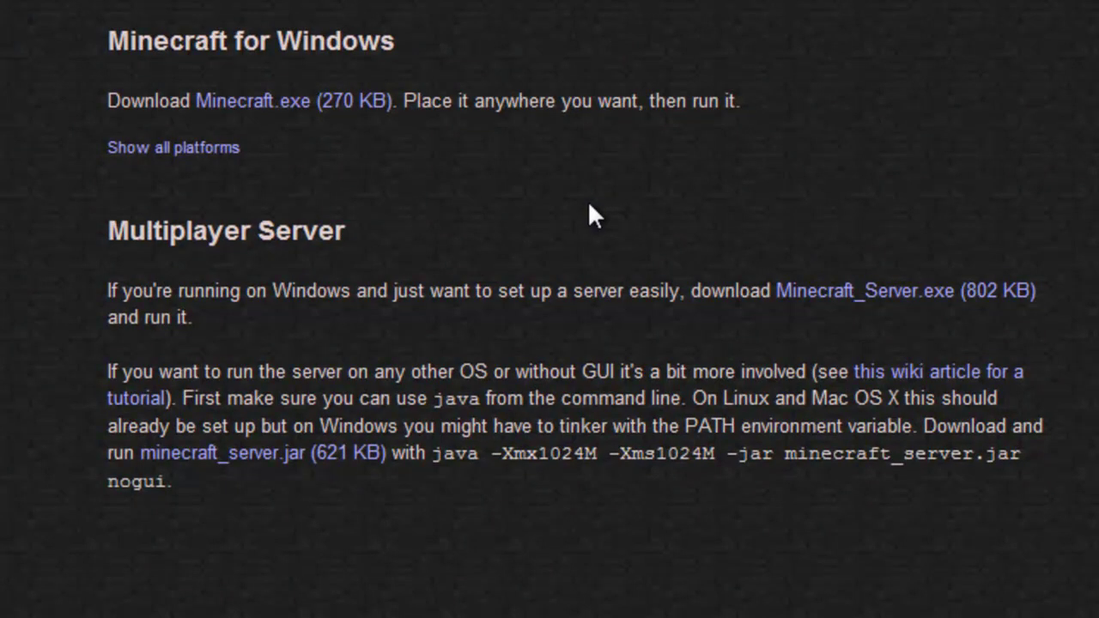
pyautogui.click(917, 306)
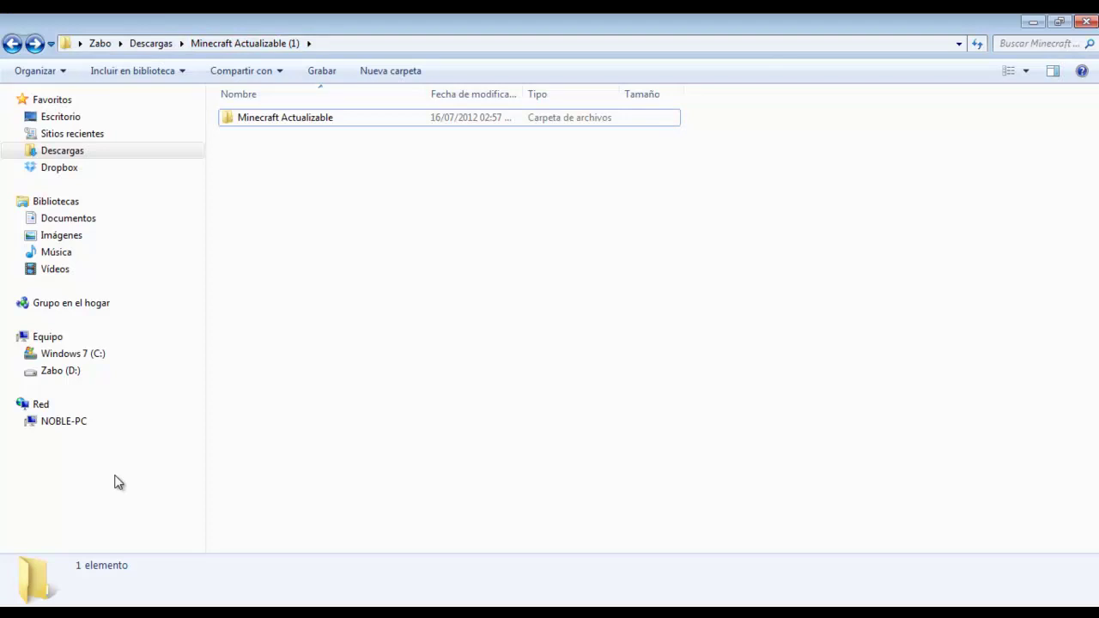
# Move Minecraft_Server from Descargas into the Minecraft Actualizable (1) folder and open it
pyautogui.click(23, 150)
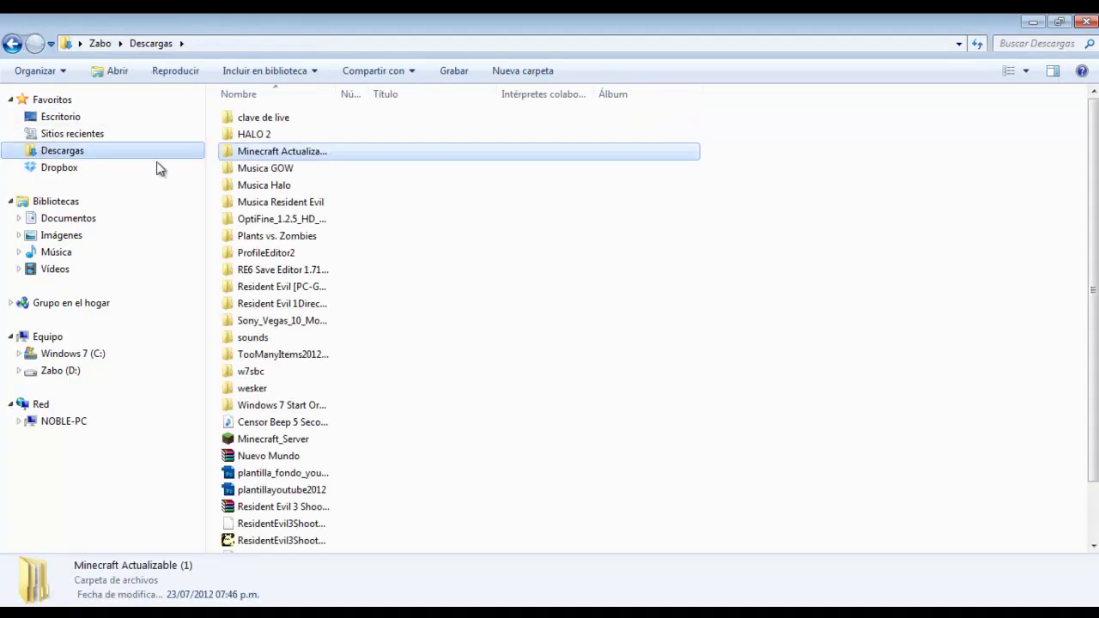
pyautogui.click(268, 444)
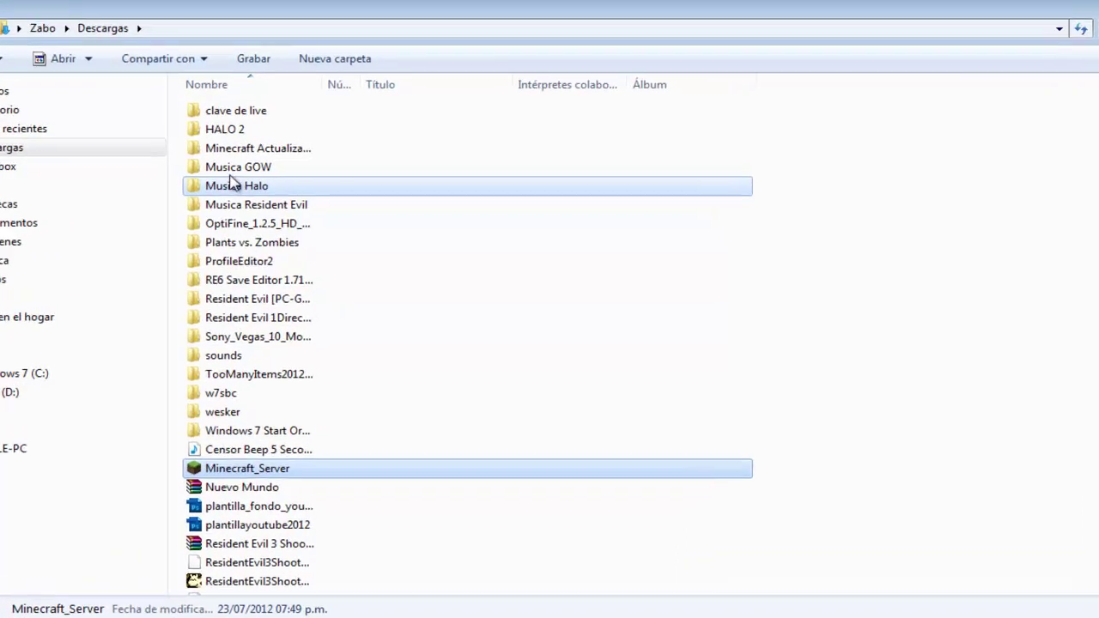
pyautogui.moveTo(149, 141); pyautogui.dragTo(169, 140)
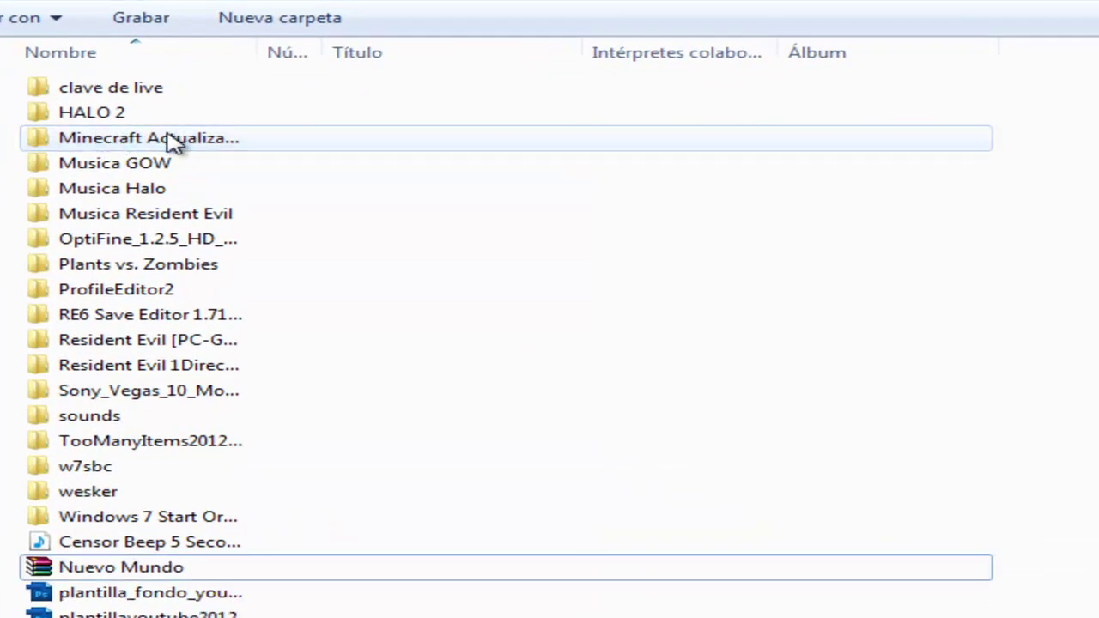
pyautogui.doubleClick(169, 140)
# Create a new folder named servidor there
pyautogui.rightClick(96, 162)
pyautogui.click(315, 473)
pyautogui.click(786, 463)
pyautogui.write('servidor')
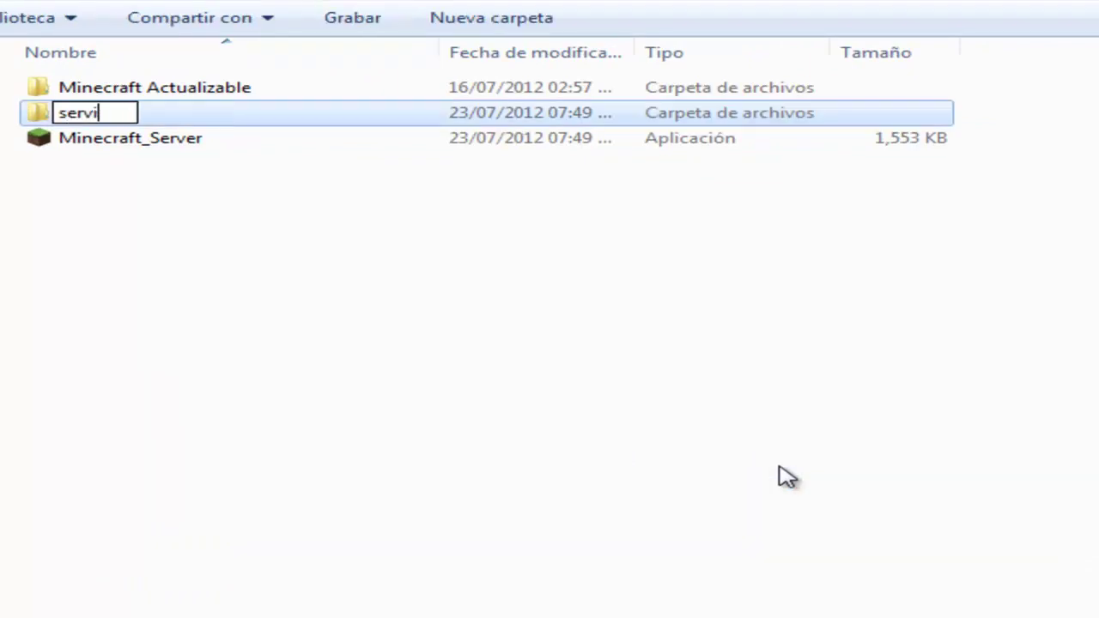
pyautogui.press('Return')
# Move Minecraft_Server into servidor, open the folder and select the server program
pyautogui.moveTo(123, 140); pyautogui.dragTo(93, 115)
pyautogui.doubleClick(93, 115)
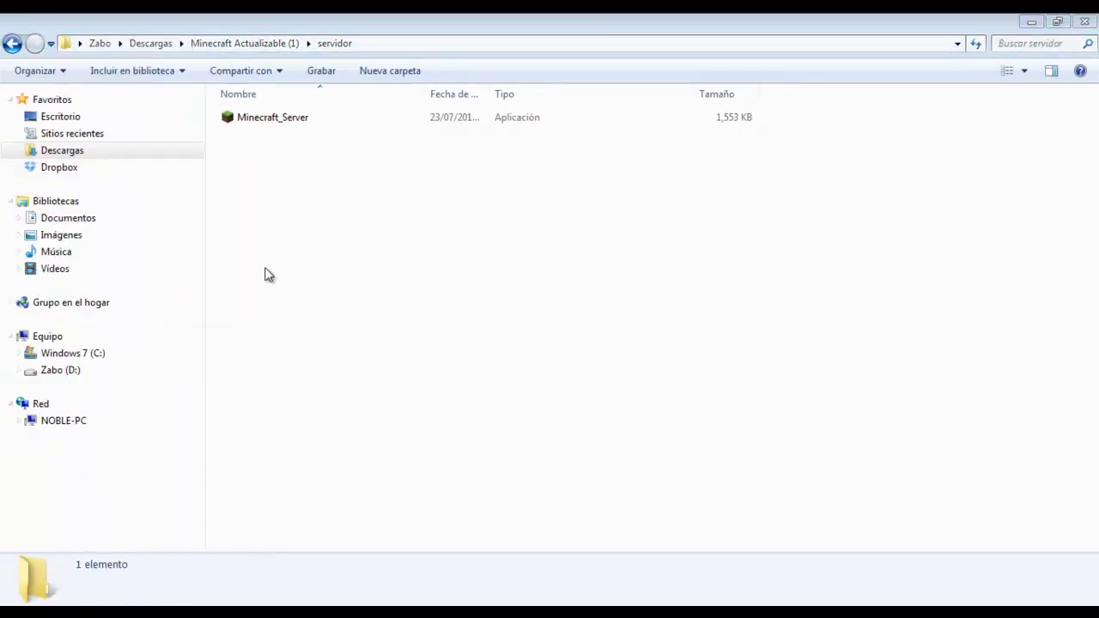
pyautogui.click(286, 221)
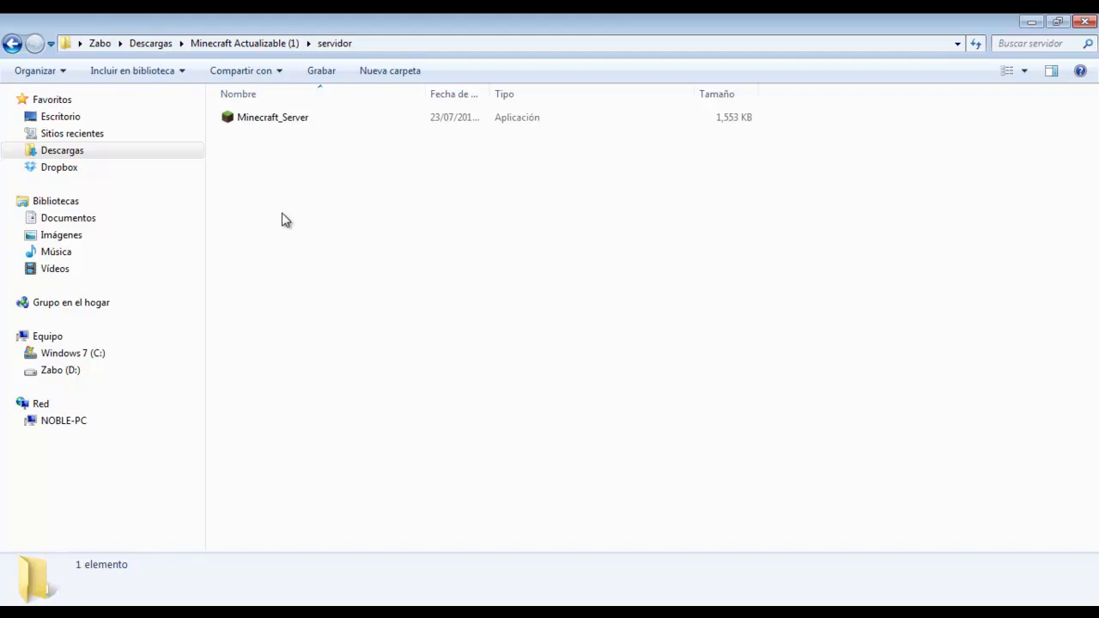
pyautogui.click(289, 121)
# Run Minecraft_Server, allowing it past the security warning, then minimize it once Done
pyautogui.doubleClick(289, 121)
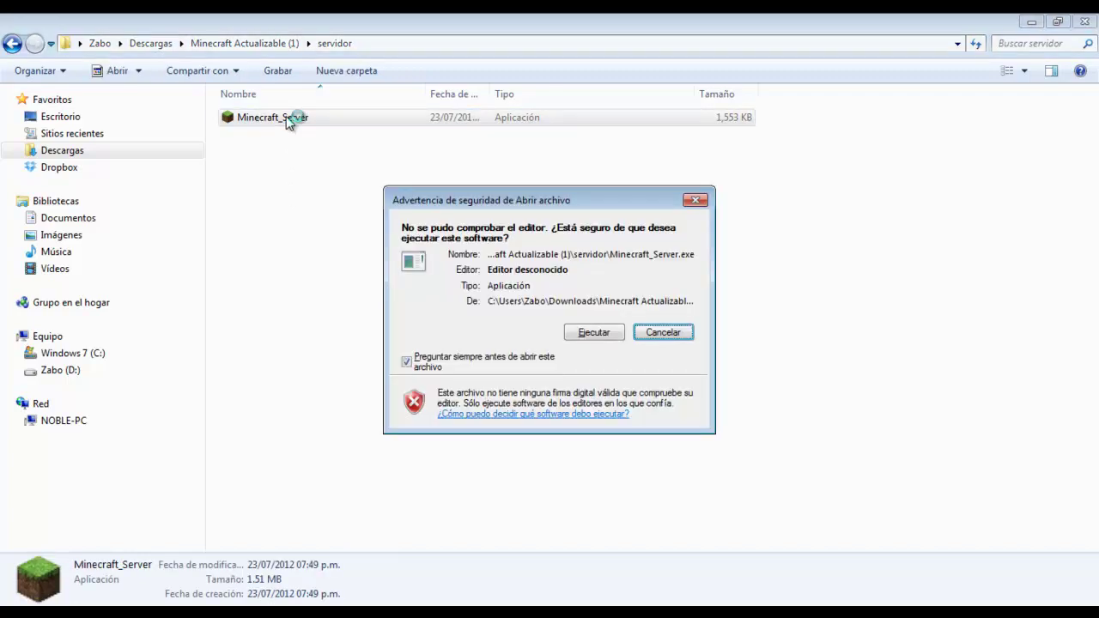
pyautogui.click(592, 333)
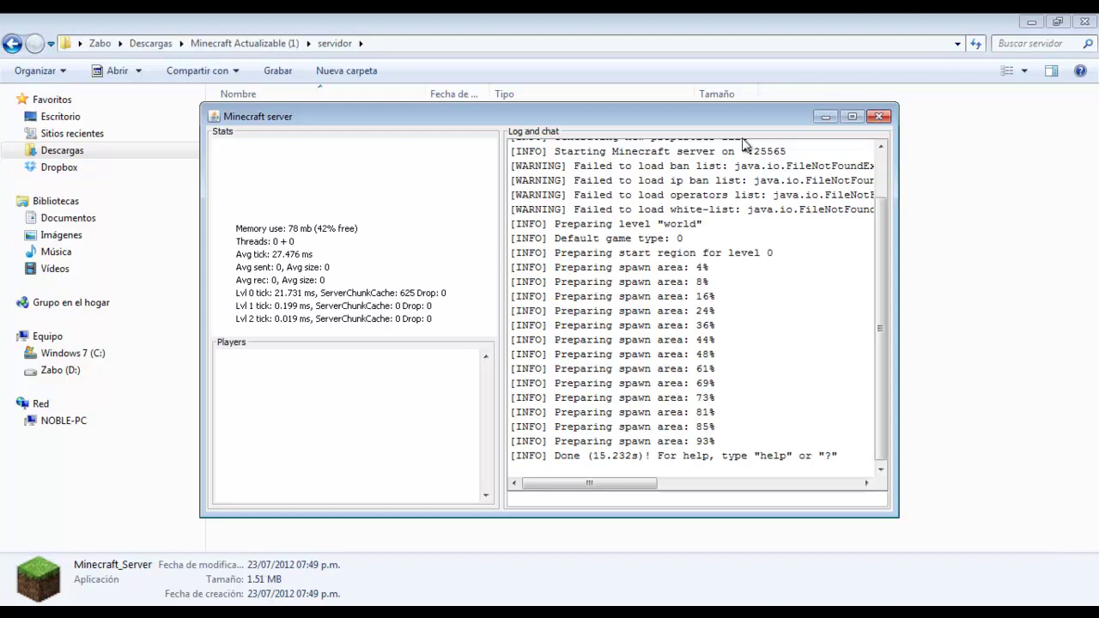
pyautogui.click(820, 120)
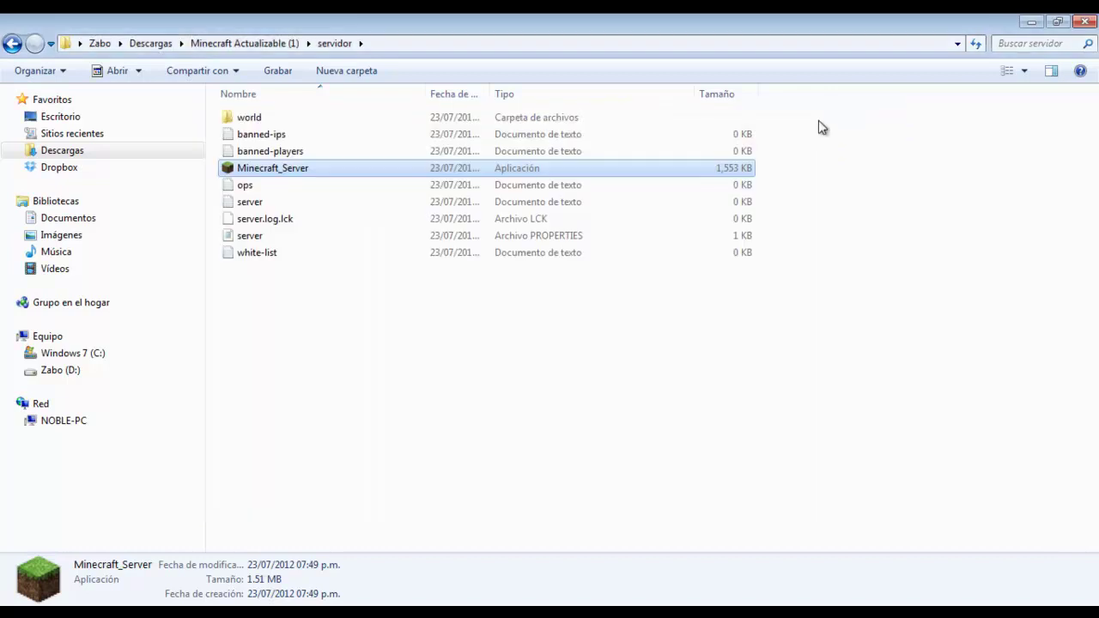
pyautogui.click(230, 310)
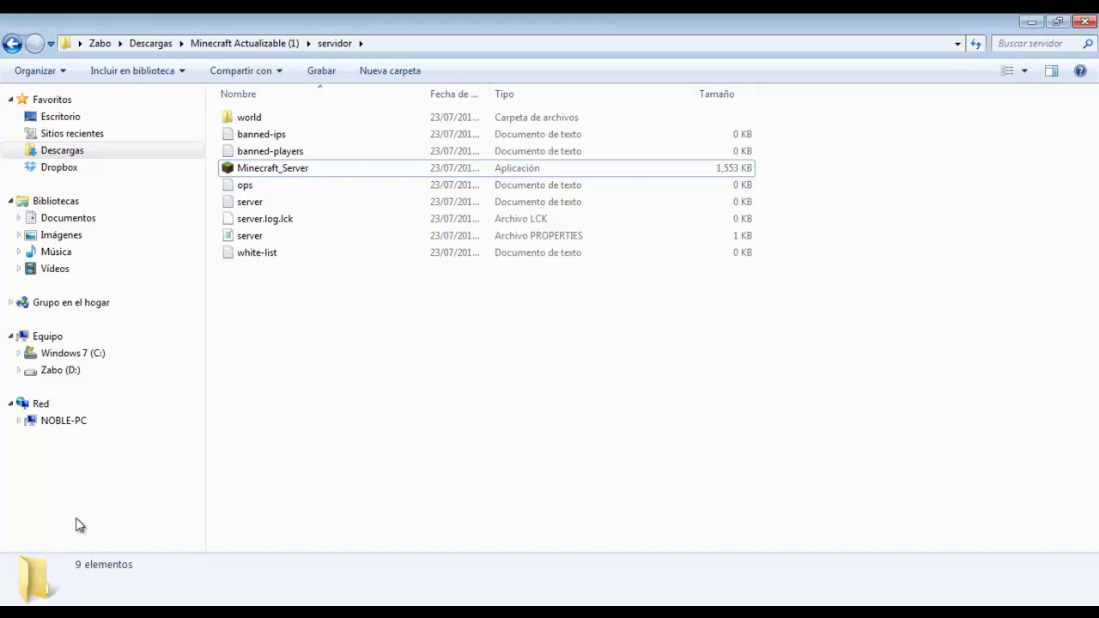
# Launch LogMeIn Hamachi from the Start search and switch its power off and on
pyautogui.press('super')
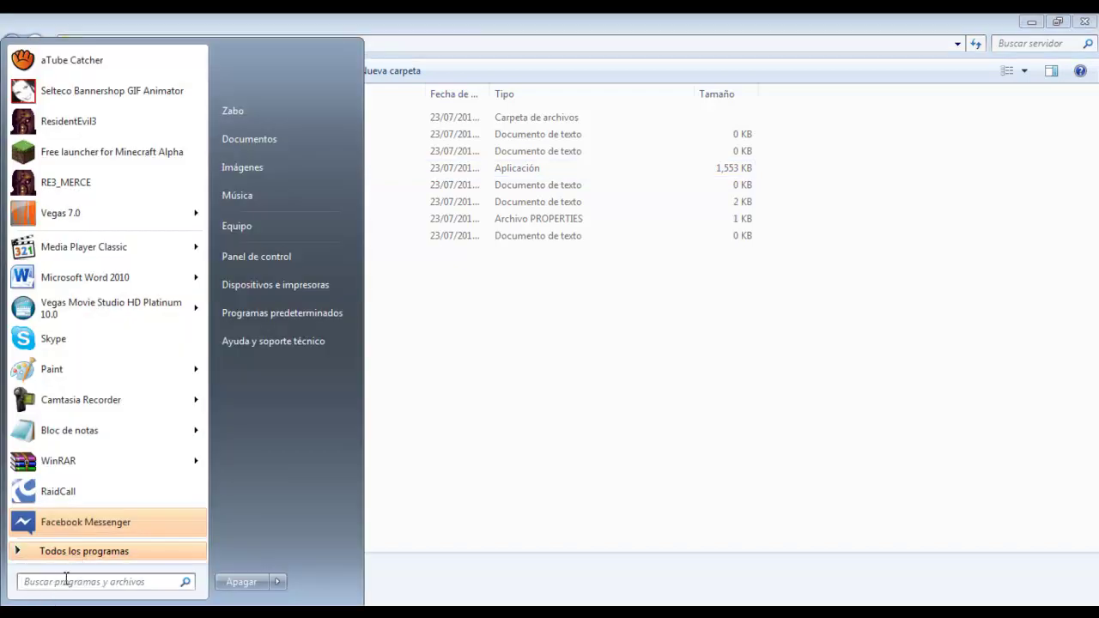
pyautogui.write('hamachi')
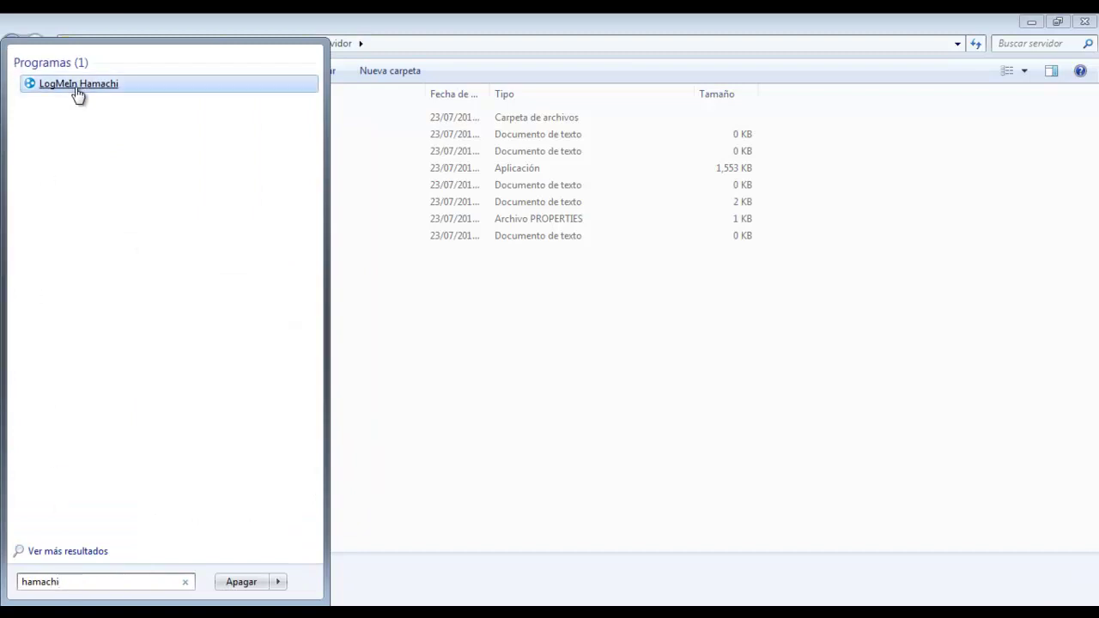
pyautogui.click(75, 86)
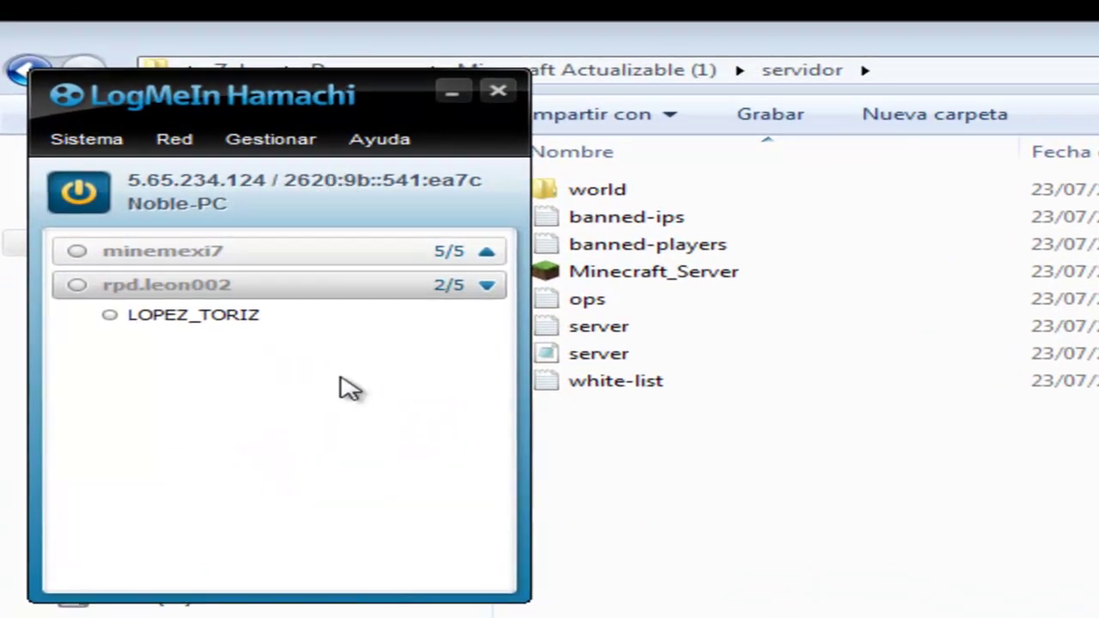
pyautogui.click(93, 193)
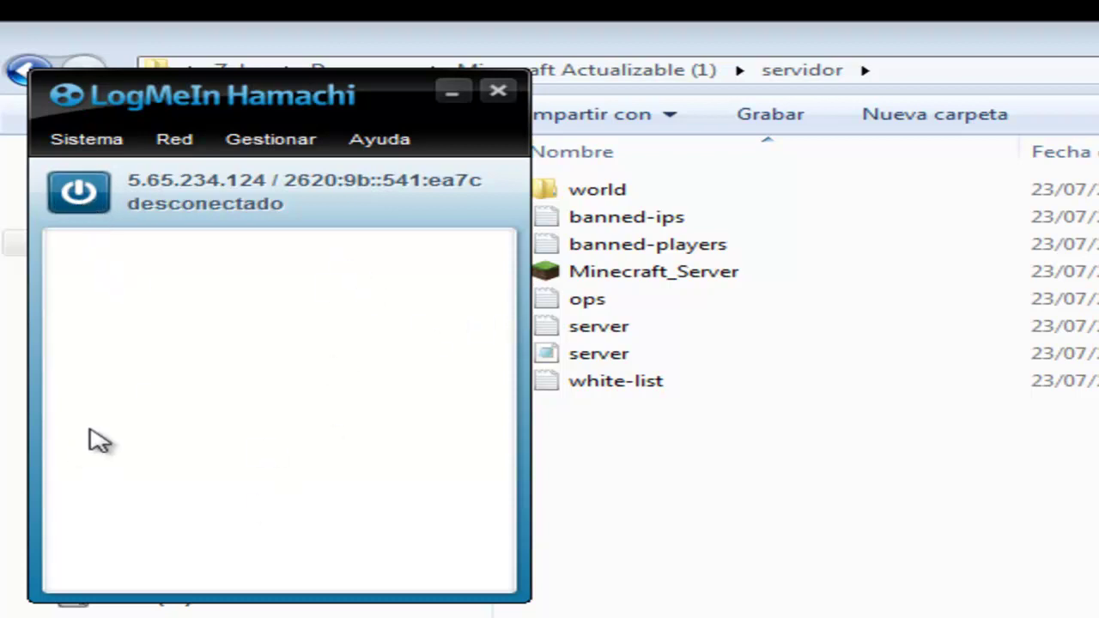
pyautogui.click(82, 196)
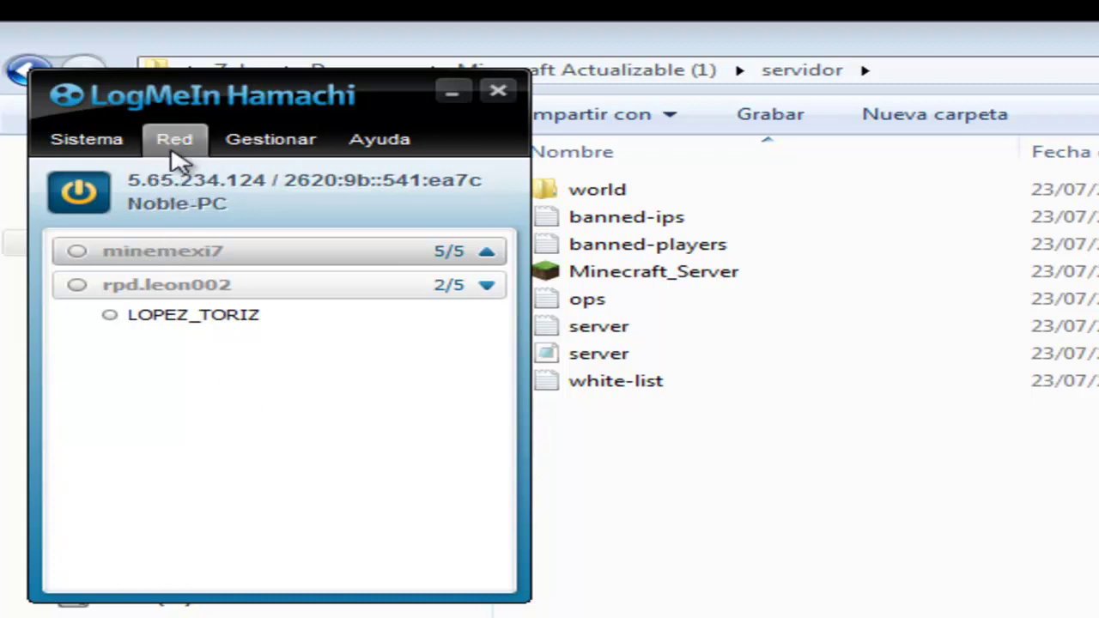
# Create a new network with ID ejemploparasubs, protected by a network password
pyautogui.click(172, 160)
pyautogui.click(182, 176)
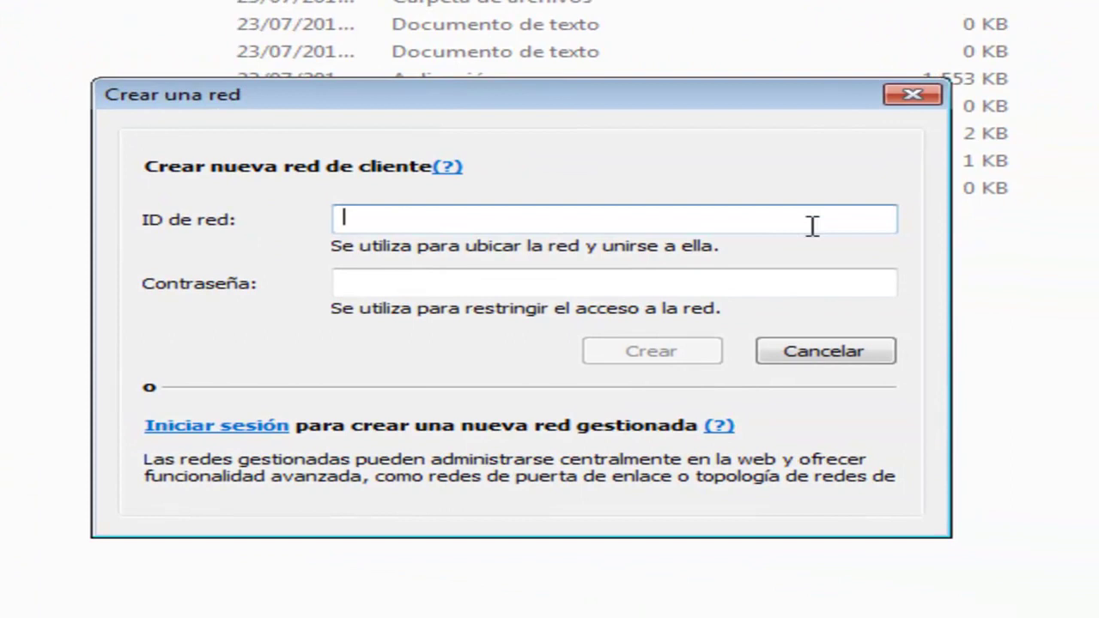
pyautogui.write('ejempl')
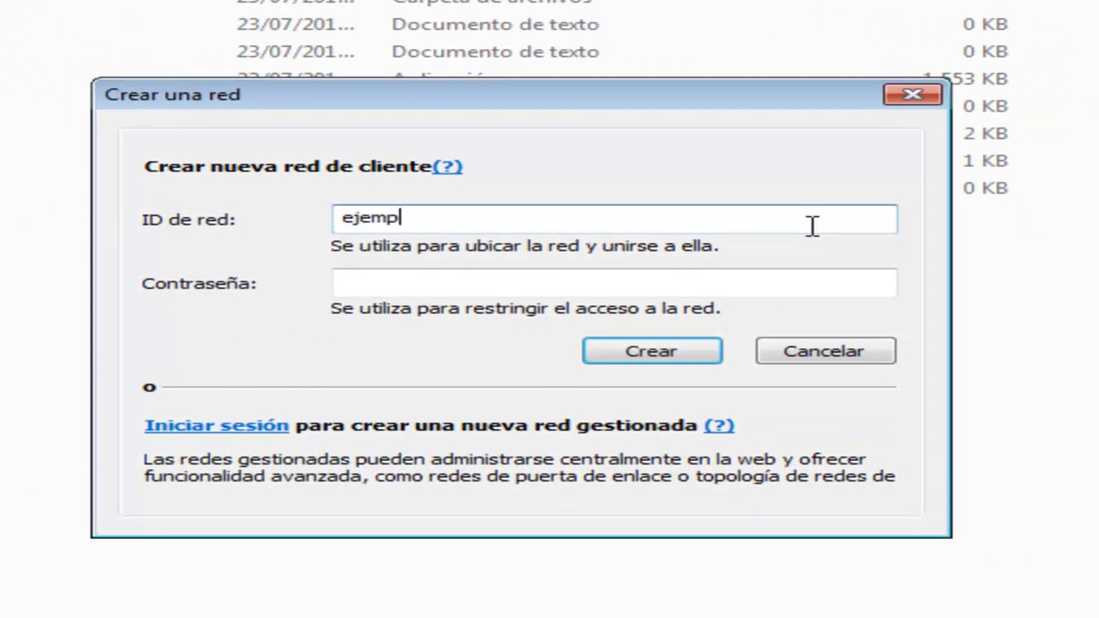
pyautogui.write('opara')
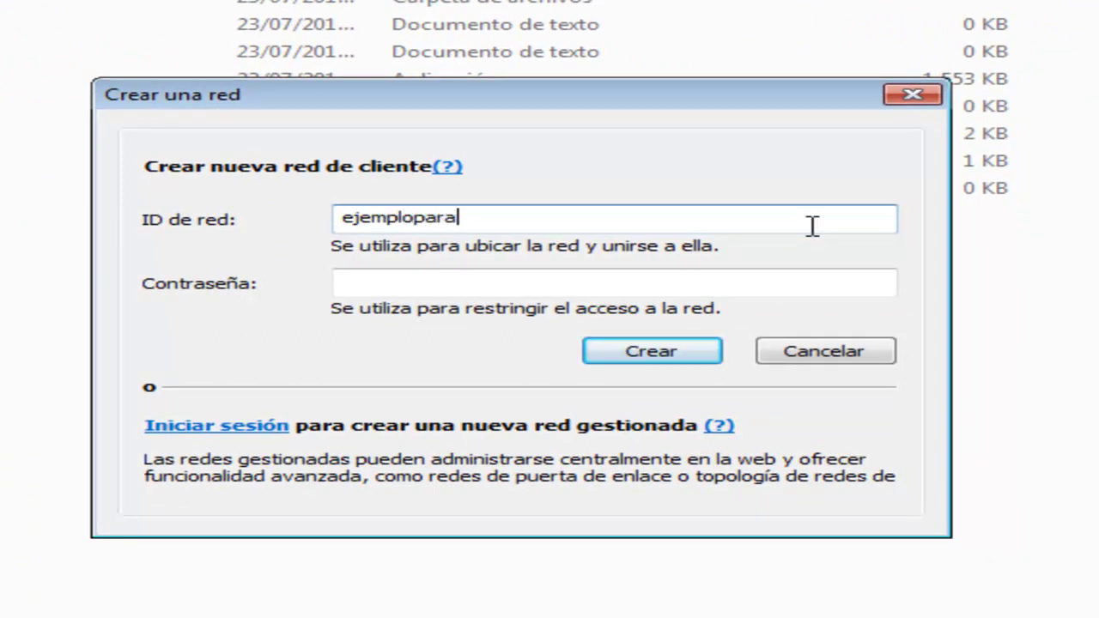
pyautogui.write('subs')
pyautogui.click(375, 273)
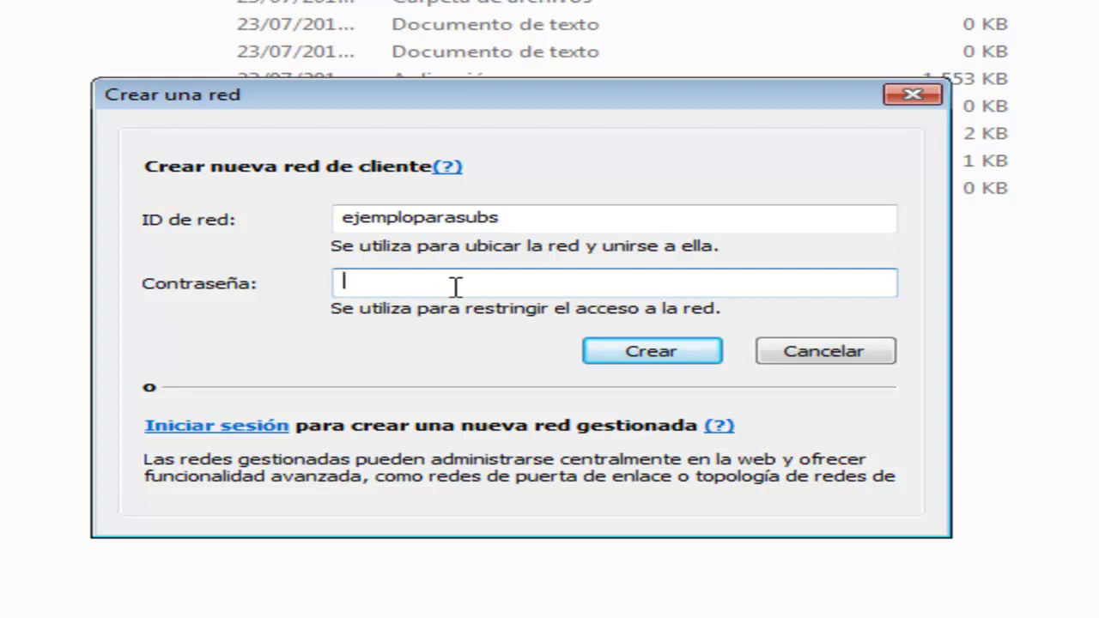
pyautogui.click(678, 352)
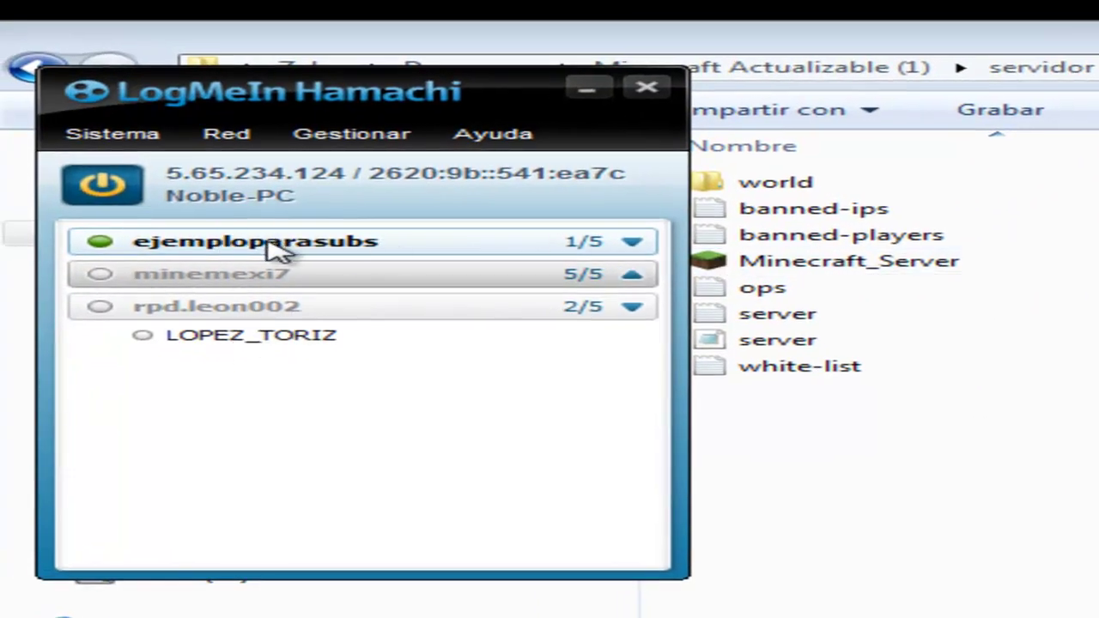
pyautogui.click(272, 247)
pyautogui.rightClick(217, 245)
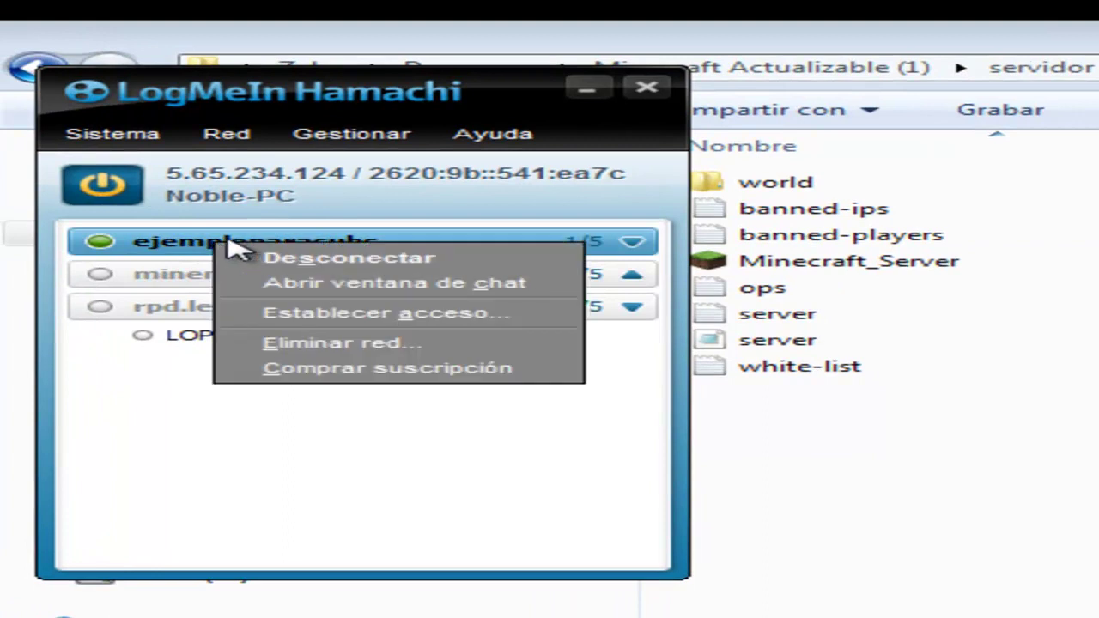
pyautogui.click(168, 251)
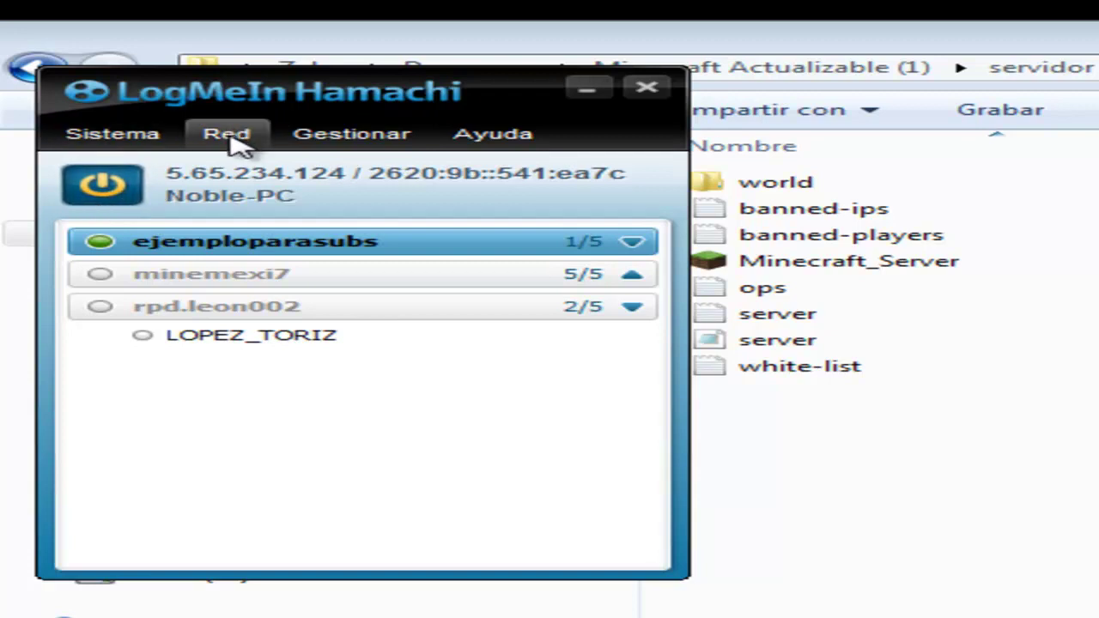
# Join the existing network ejemploparasubs, entering its ID and password
pyautogui.click(228, 136)
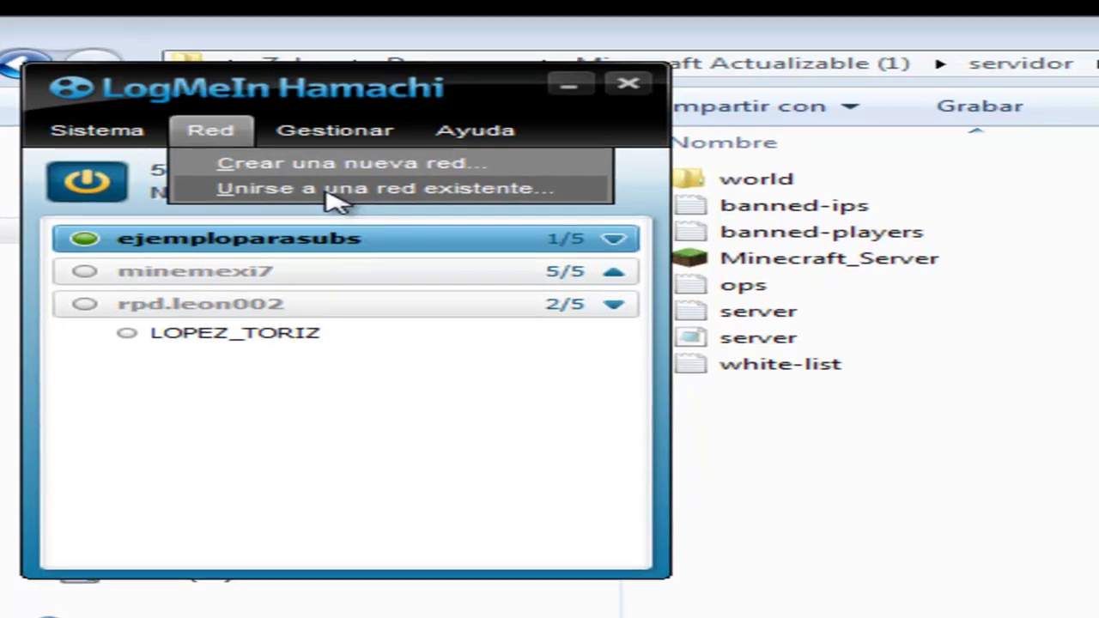
pyautogui.click(352, 193)
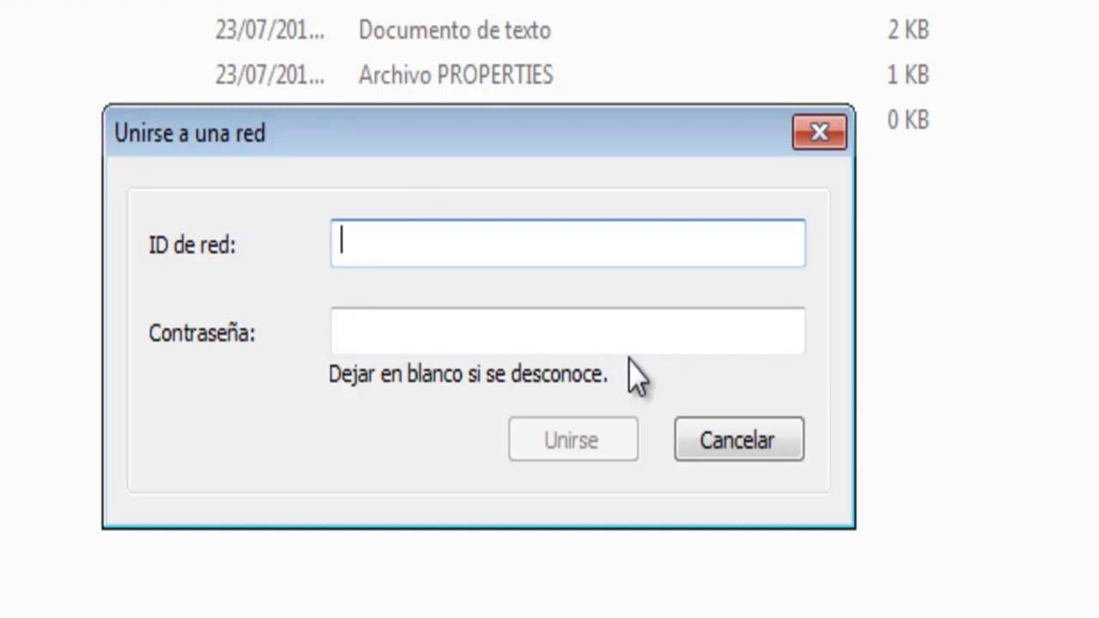
pyautogui.write('ejem')
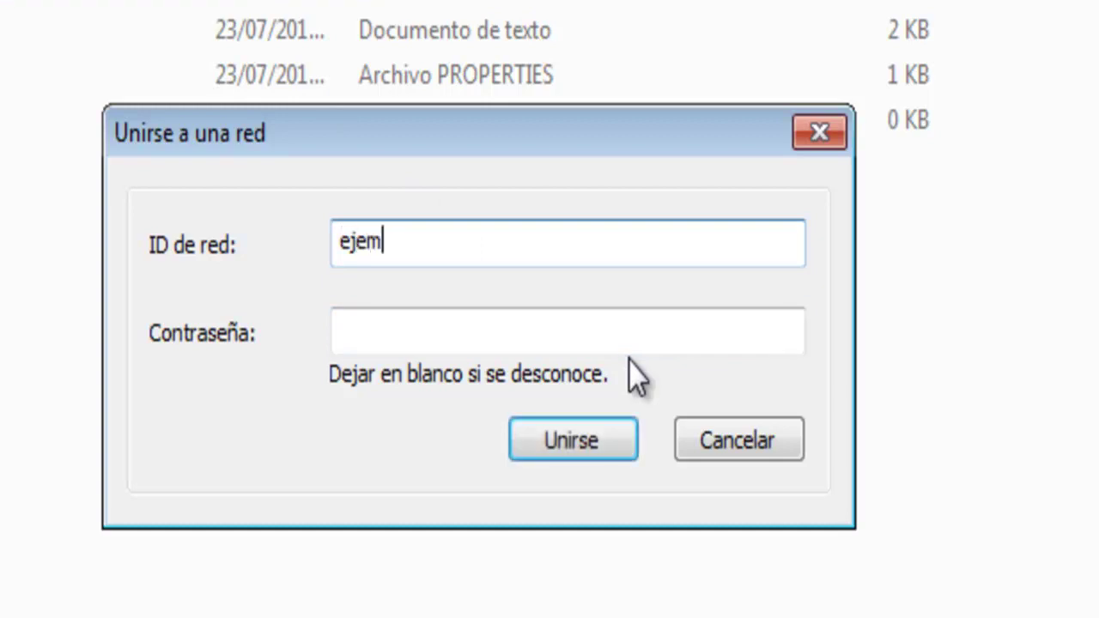
pyautogui.write('ploparasubs')
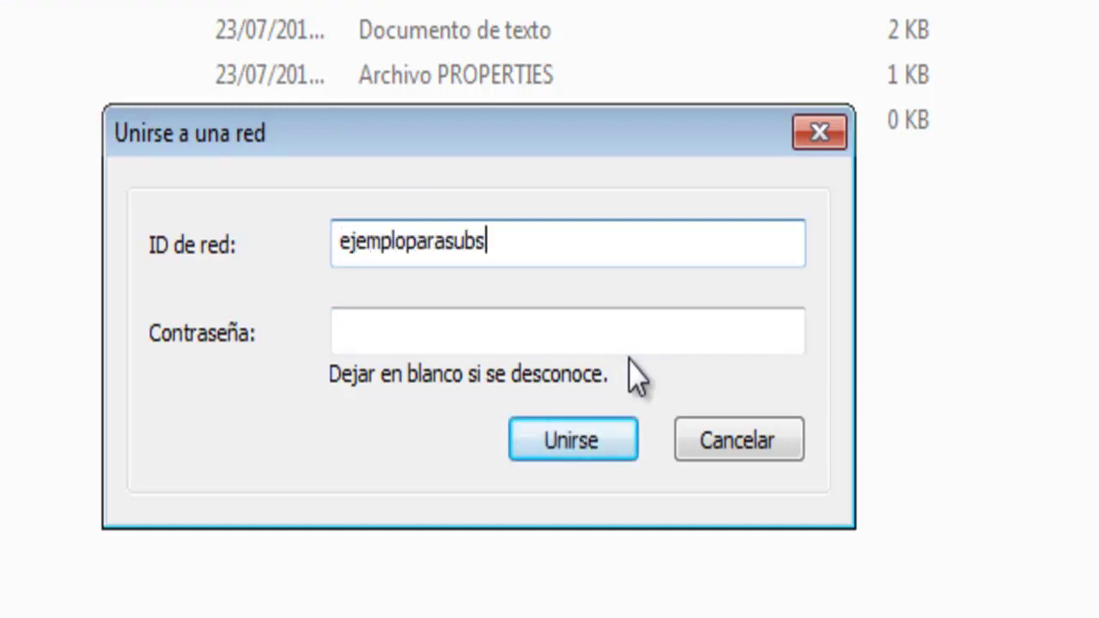
pyautogui.click(448, 333)
pyautogui.write('•••••••••')
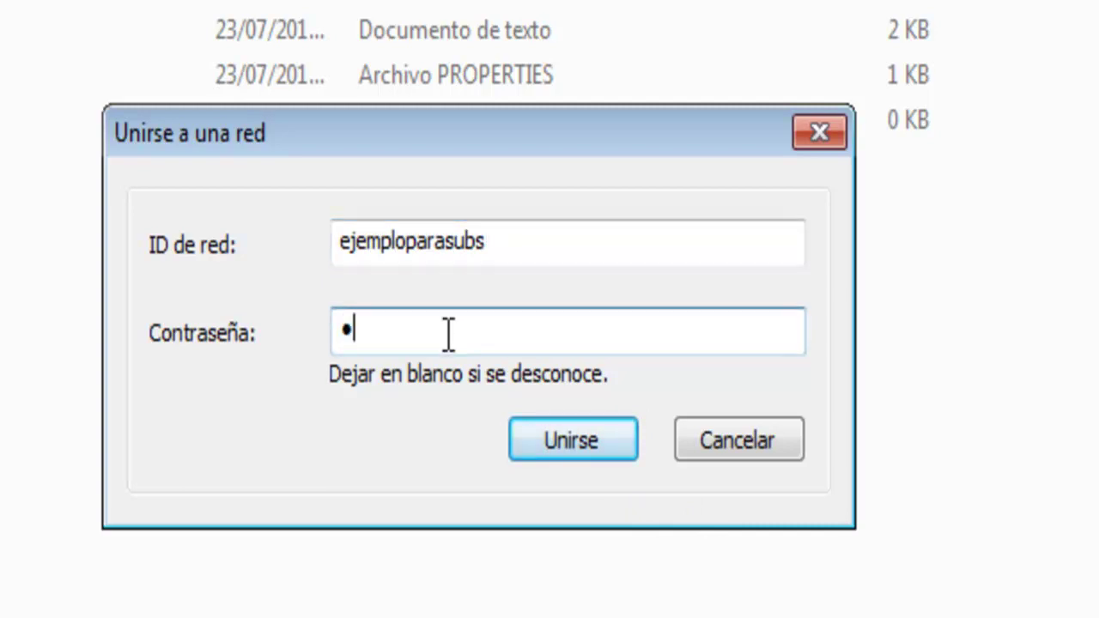
pyautogui.write('••')
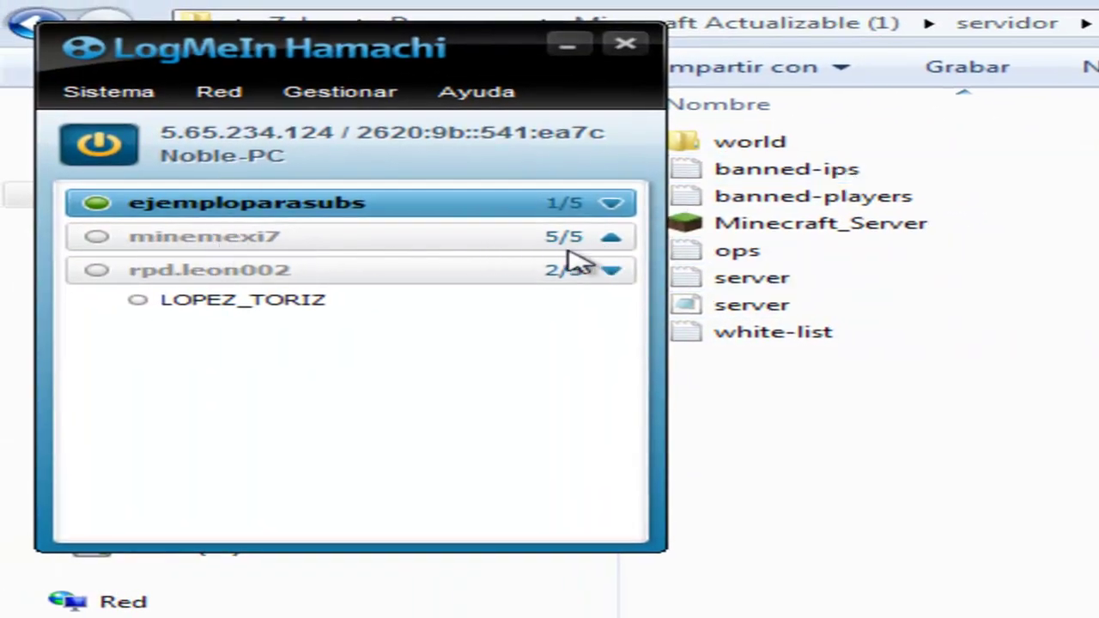
# Collapse the minemexi7, ejemploparasubs and rpd.leon002 groups, then switch to the servidor folder
pyautogui.click(611, 241)
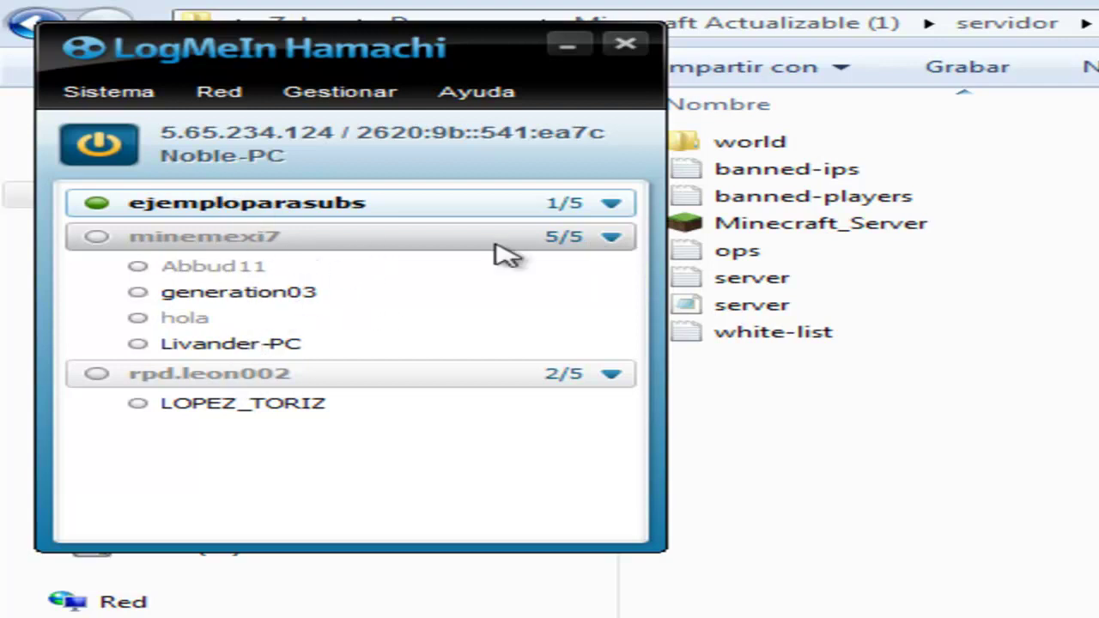
pyautogui.click(612, 239)
pyautogui.click(615, 208)
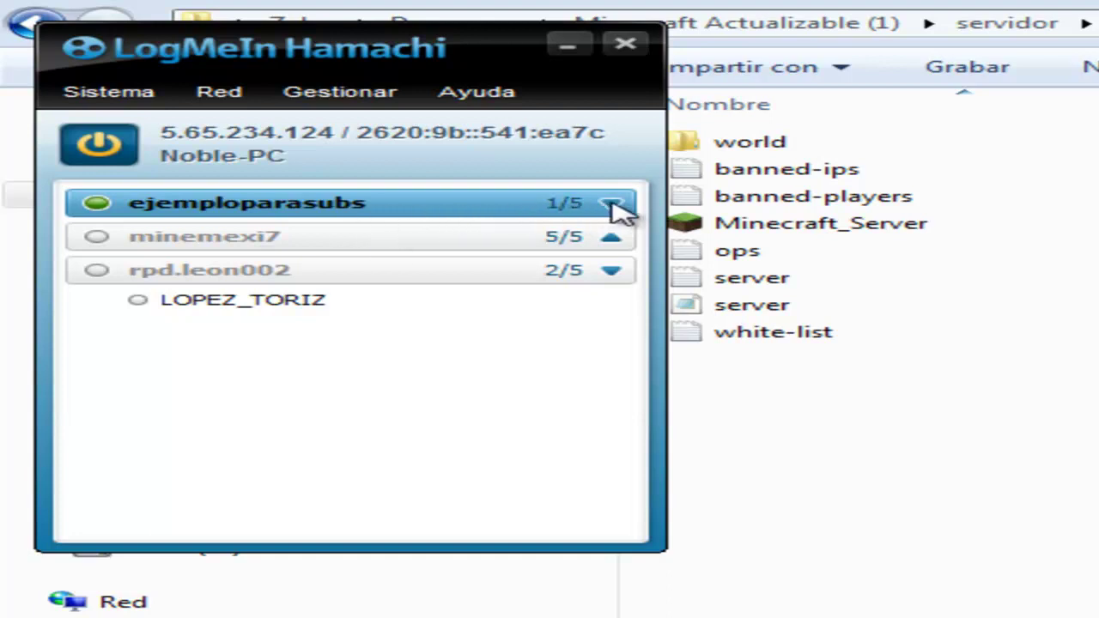
pyautogui.click(612, 204)
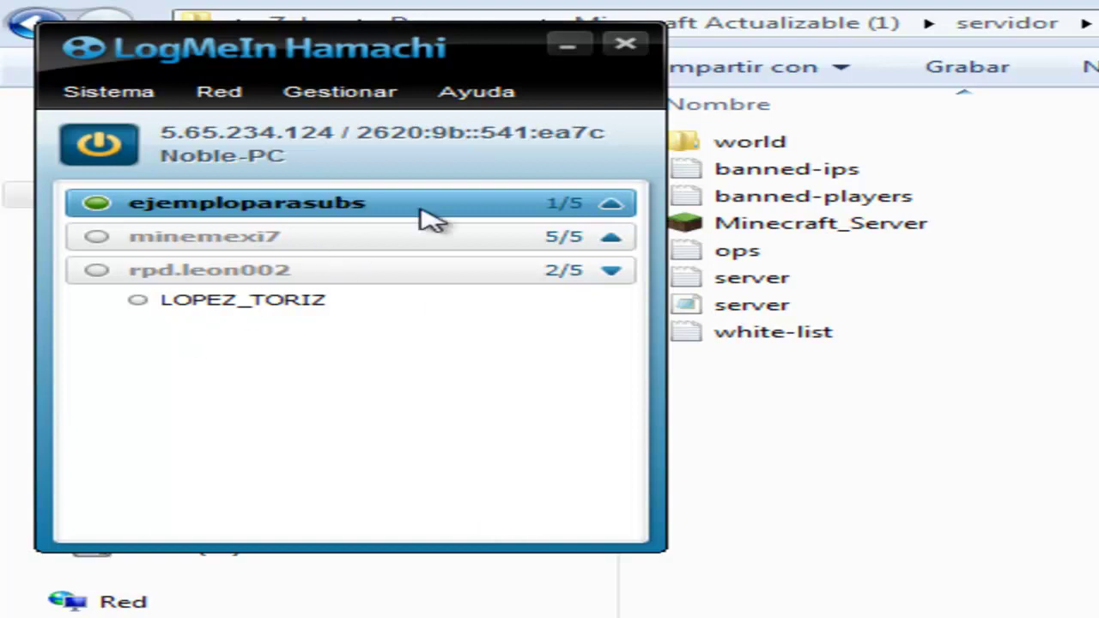
pyautogui.click(611, 273)
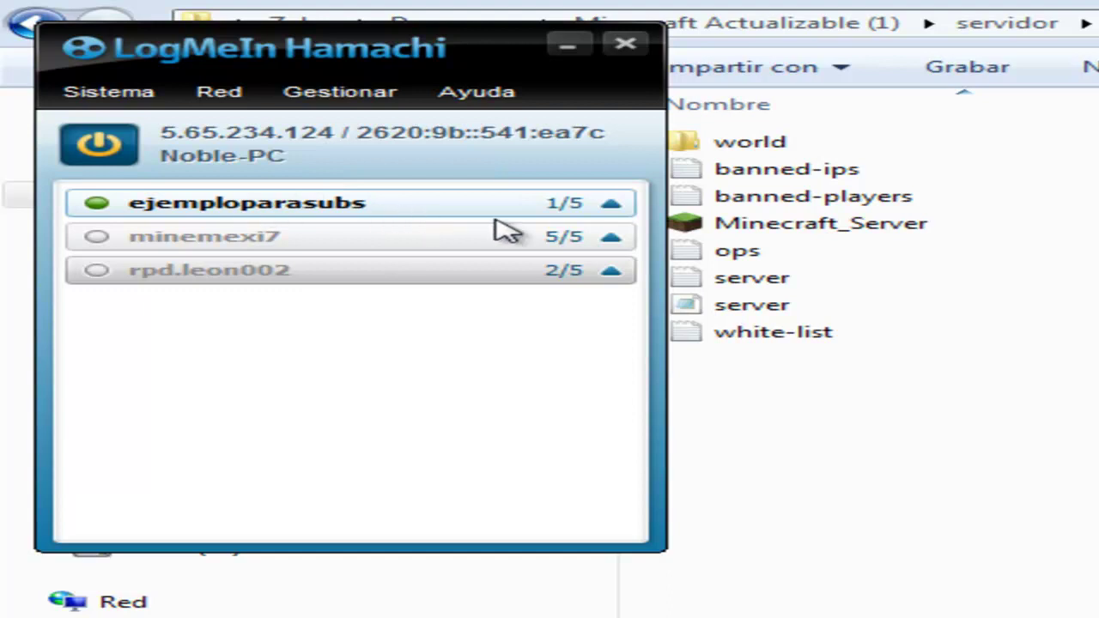
pyautogui.click(1086, 476)
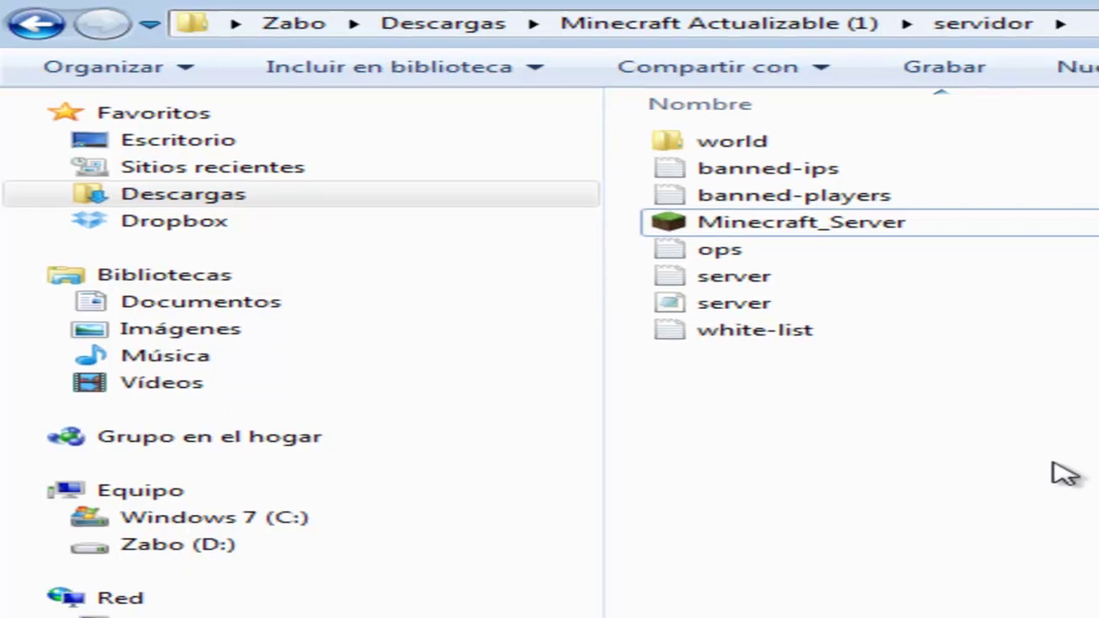
# Launch Minecraft_Server from servidor so it reports Done on port 25565
pyautogui.click(835, 225)
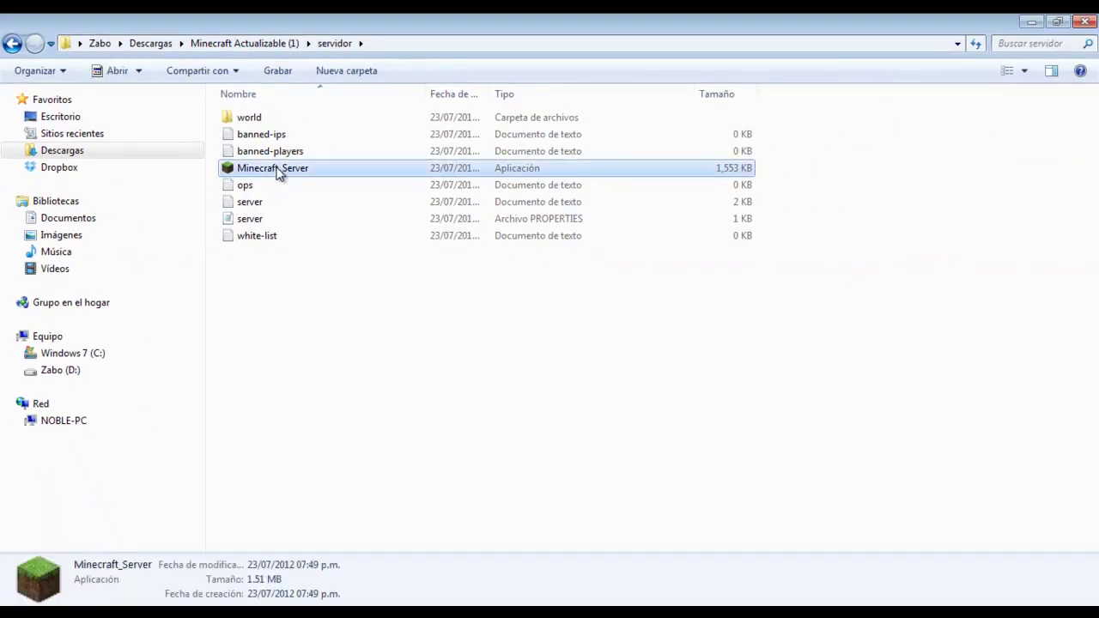
pyautogui.doubleClick(279, 172)
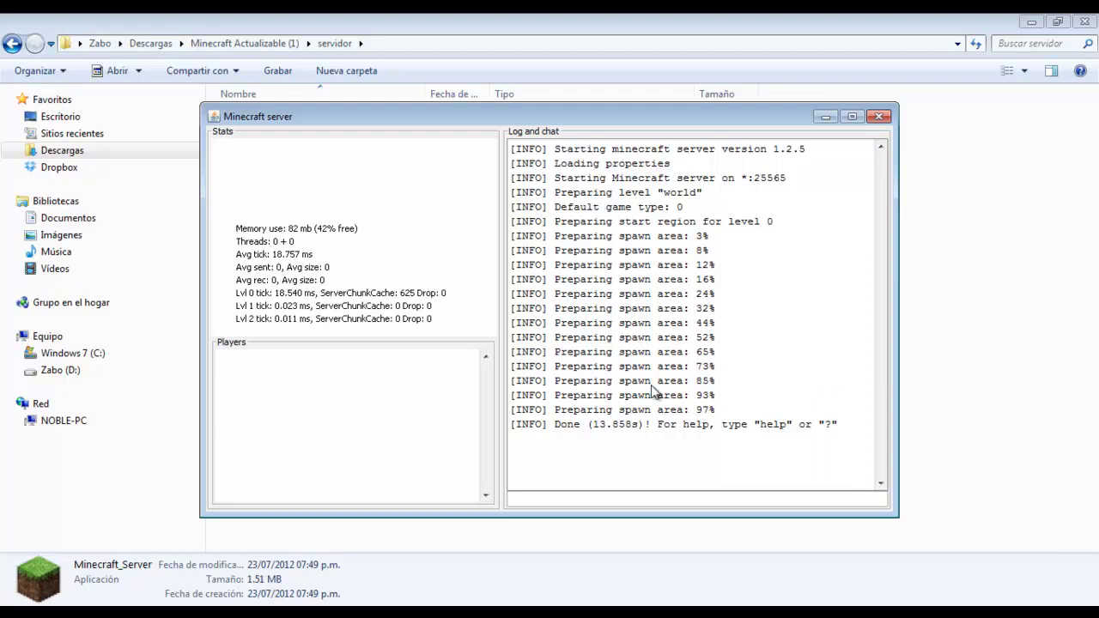
# Start the free Minecraft launcher, enter the game, and go to Multijugador
pyautogui.click(18, 611)
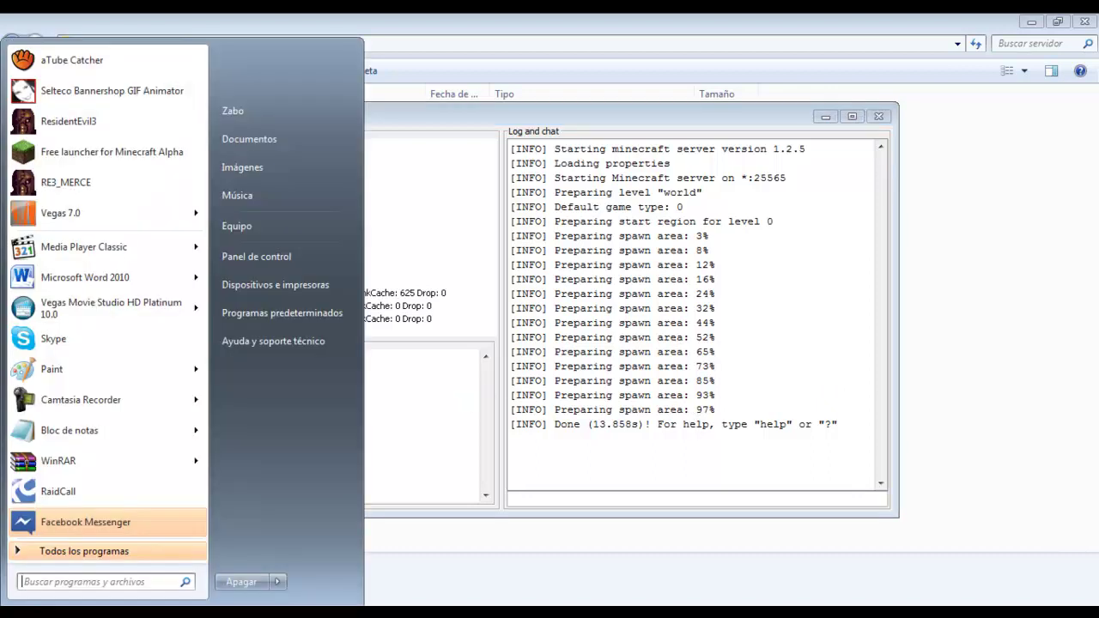
pyautogui.click(112, 153)
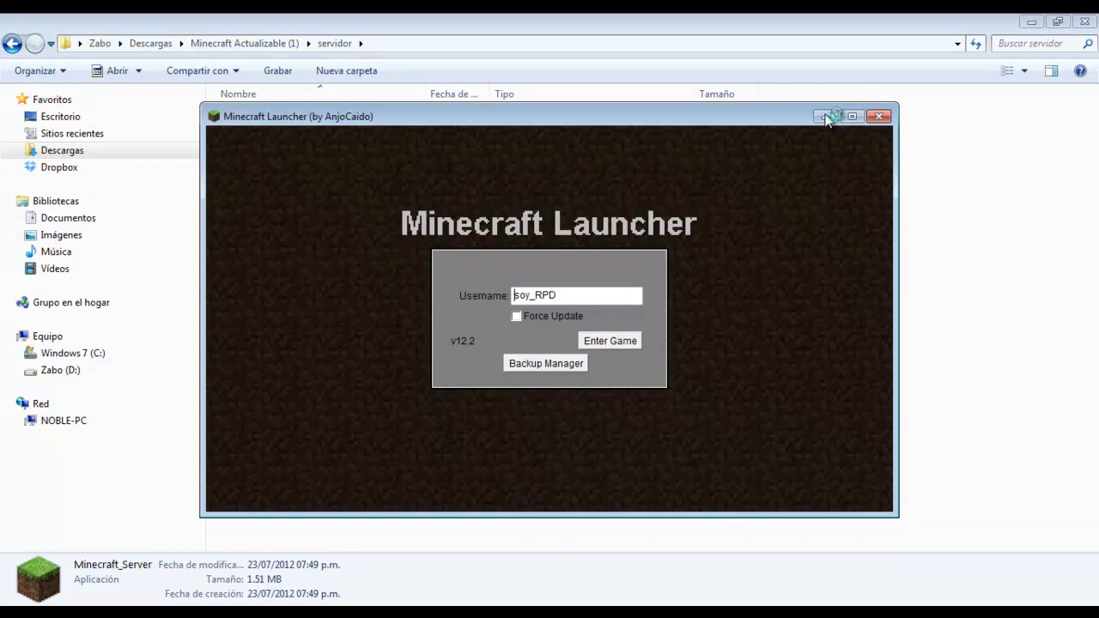
pyautogui.click(826, 116)
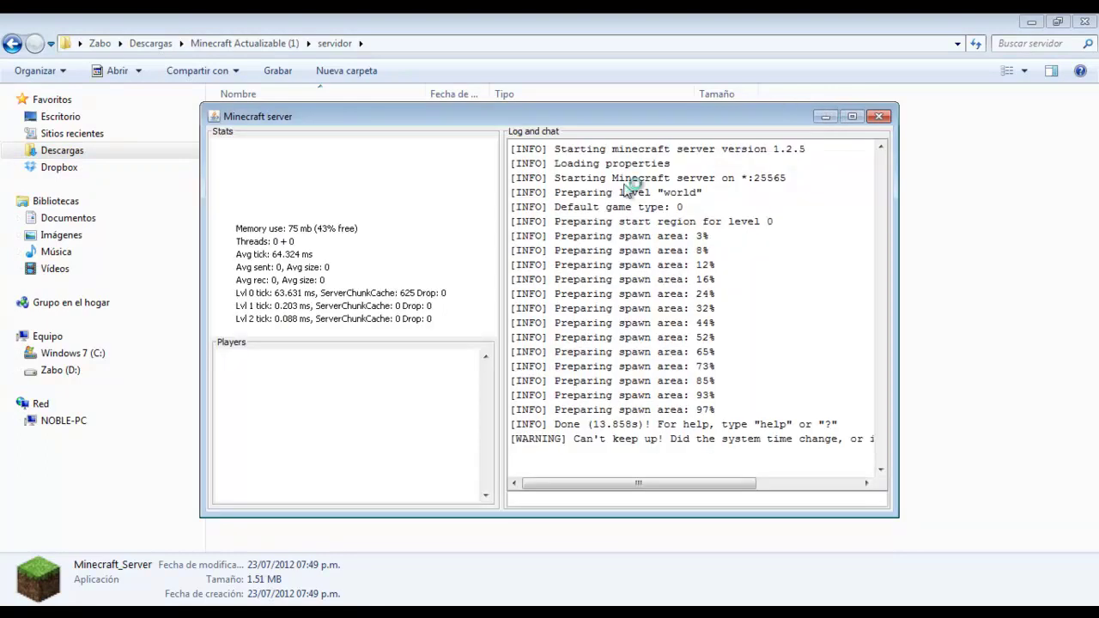
pyautogui.click(820, 118)
pyautogui.hotkey('alt', 'Tab')
pyautogui.hotkey('alt', 'Tab')
pyautogui.hotkey('alt', 'Tab')
pyautogui.hotkey('alt', 'Tab')
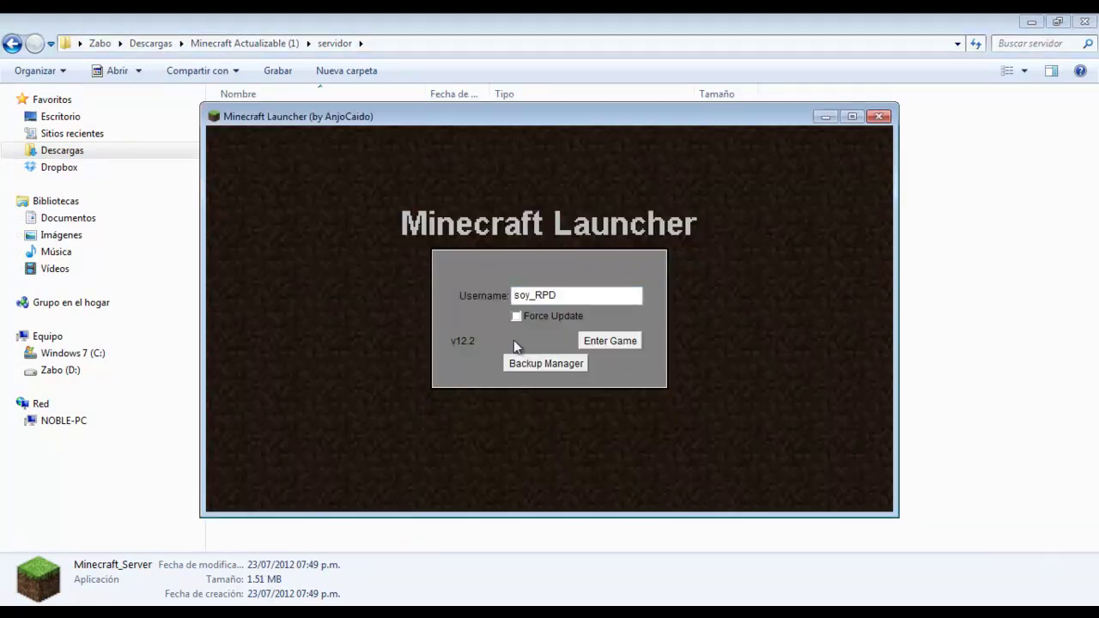
pyautogui.click(632, 340)
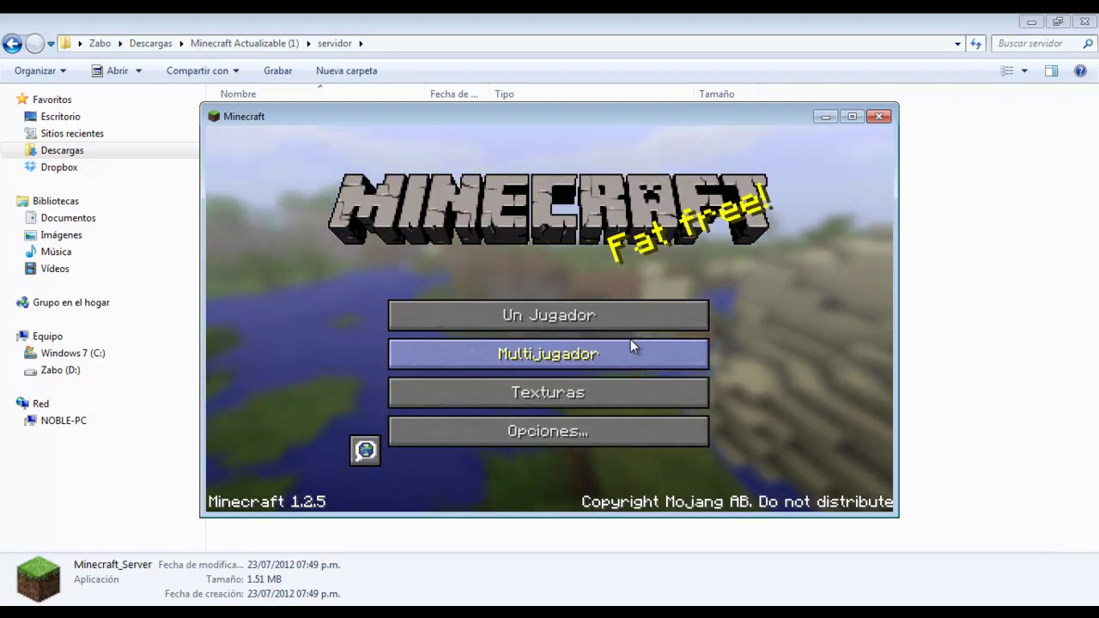
pyautogui.click(533, 359)
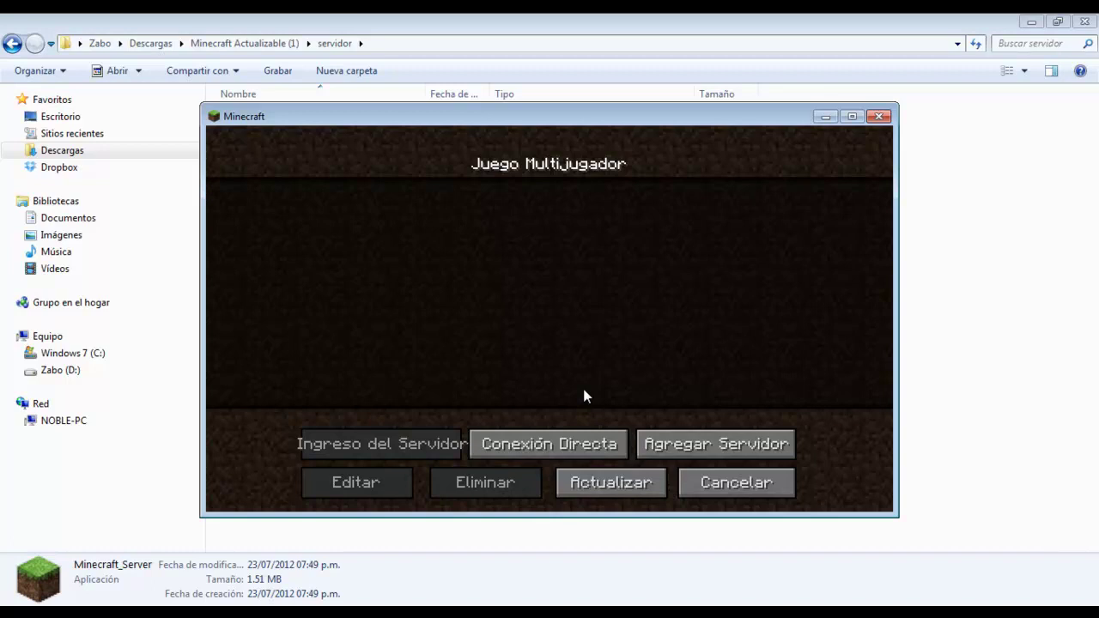
# Paste this computer's Hamachi IPv4 address into Minecraft's Direct Connection address field
pyautogui.click(554, 450)
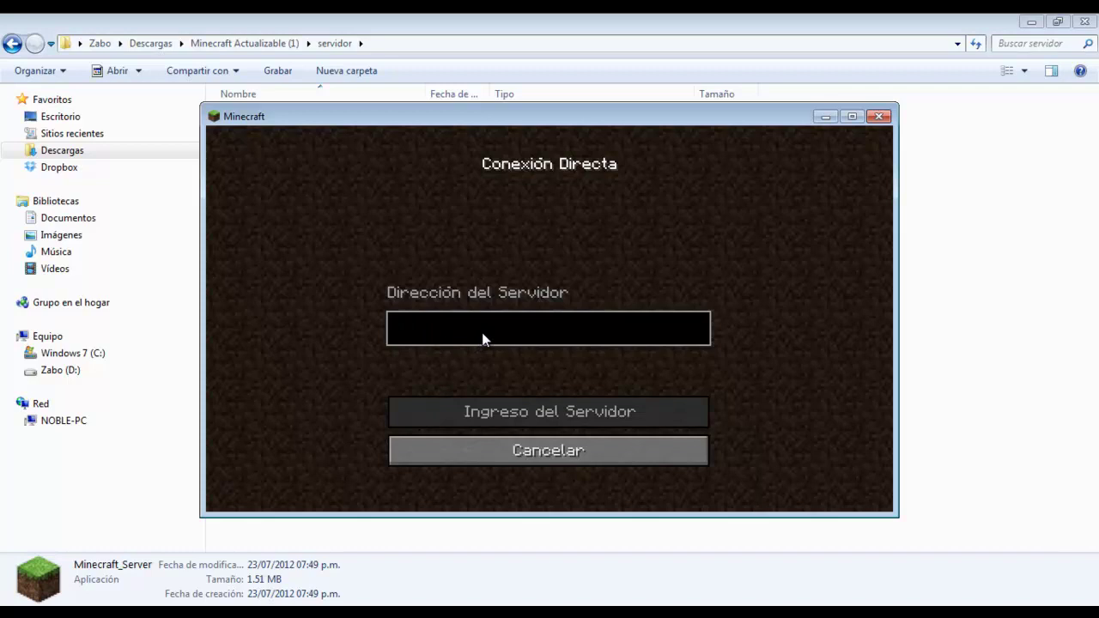
pyautogui.hotkey('alt', 'Tab')
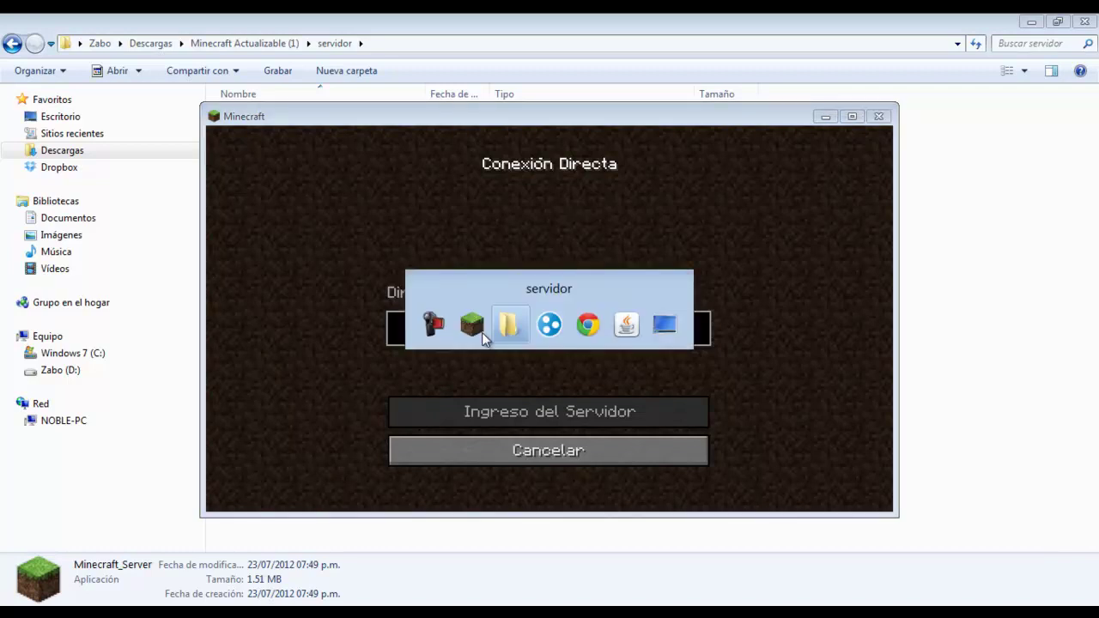
pyautogui.rightClick(69, 113)
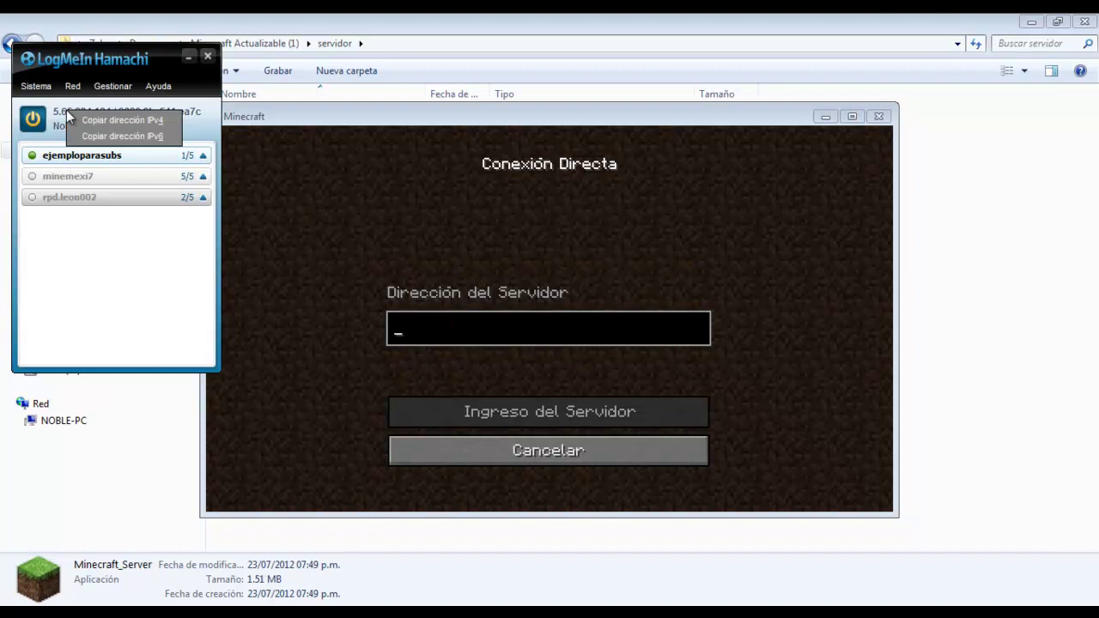
pyautogui.click(78, 115)
pyautogui.click(419, 327)
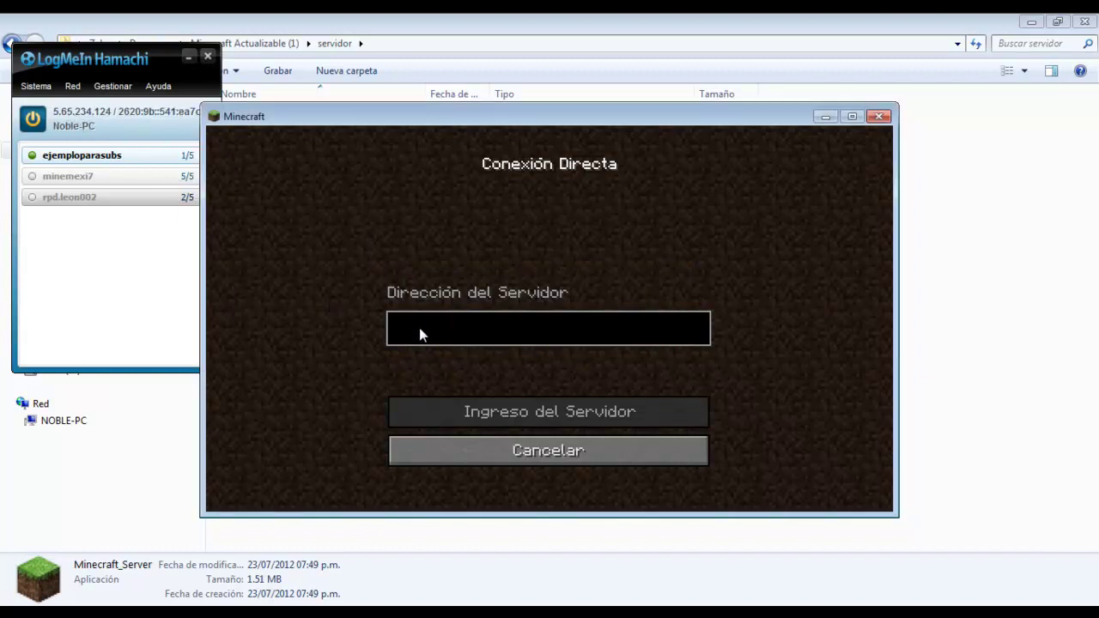
pyautogui.write('5.65.234.124')
# Replace the address with localhost, try connecting, then return to the main menu after 'User not premium'
pyautogui.press('BackSpace')
pyautogui.press('BackSpace')
pyautogui.press('BackSpace')
pyautogui.press('BackSpace')
pyautogui.press('BackSpace')
pyautogui.press('BackSpace')
pyautogui.press('BackSpace')
pyautogui.press('BackSpace')
pyautogui.press('BackSpace')
pyautogui.press('BackSpace')
pyautogui.press('BackSpace')
pyautogui.press('BackSpace')
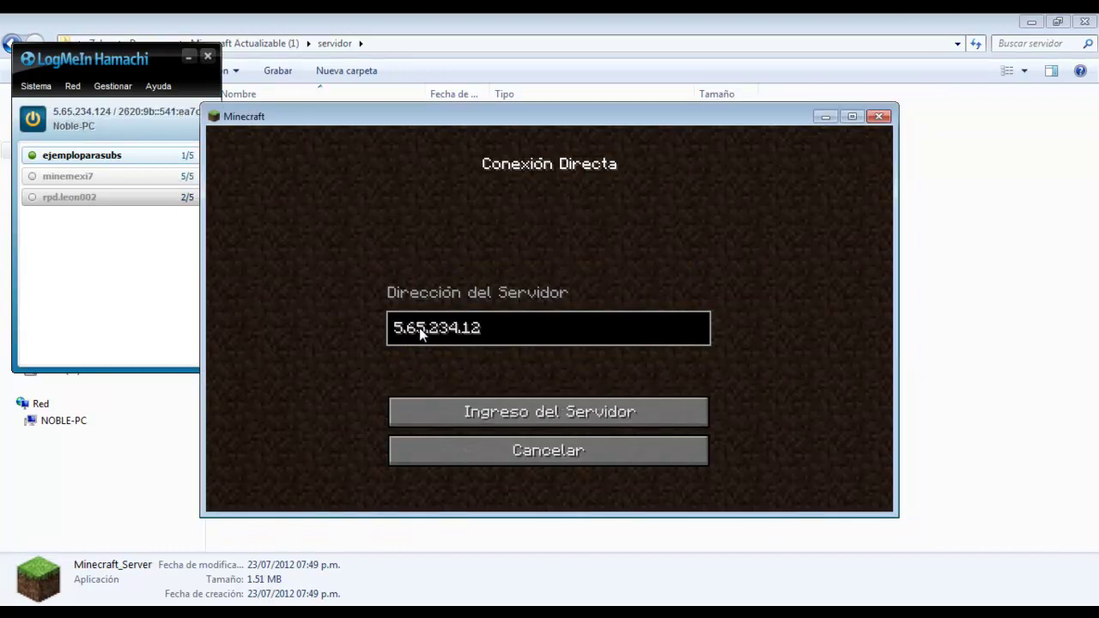
pyautogui.write('localhosy')
pyautogui.press('BackSpace')
pyautogui.write('t')
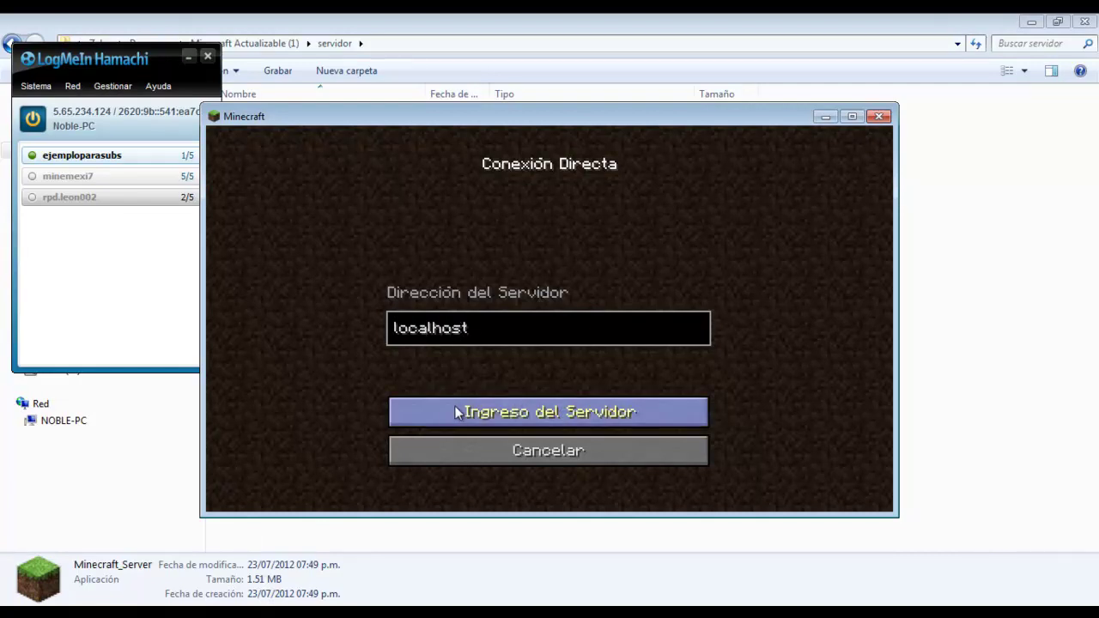
pyautogui.click(456, 410)
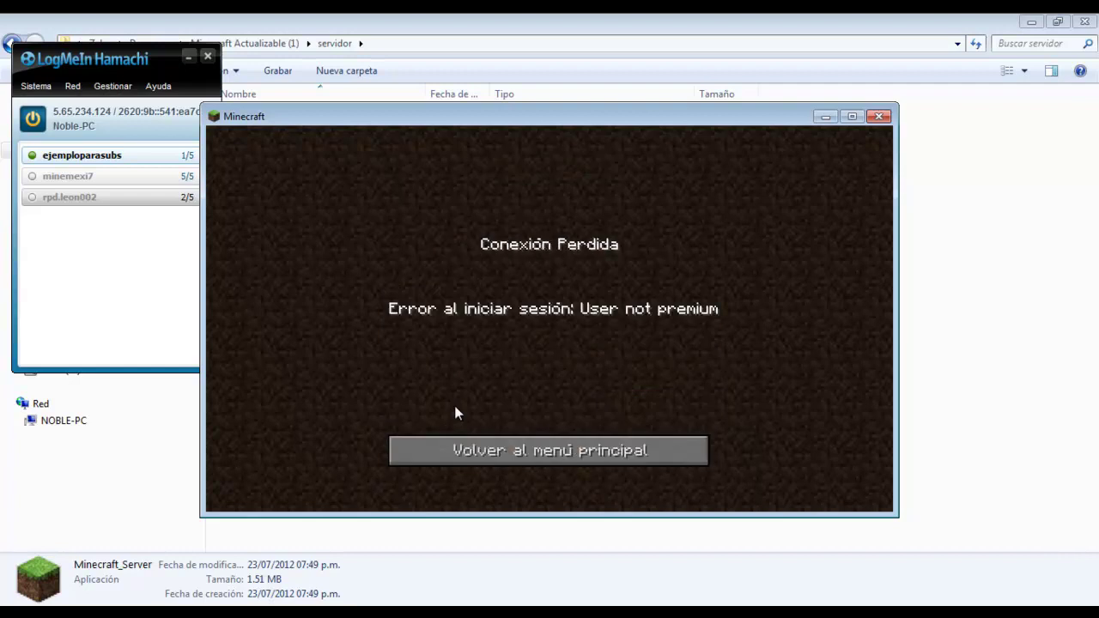
pyautogui.click(504, 460)
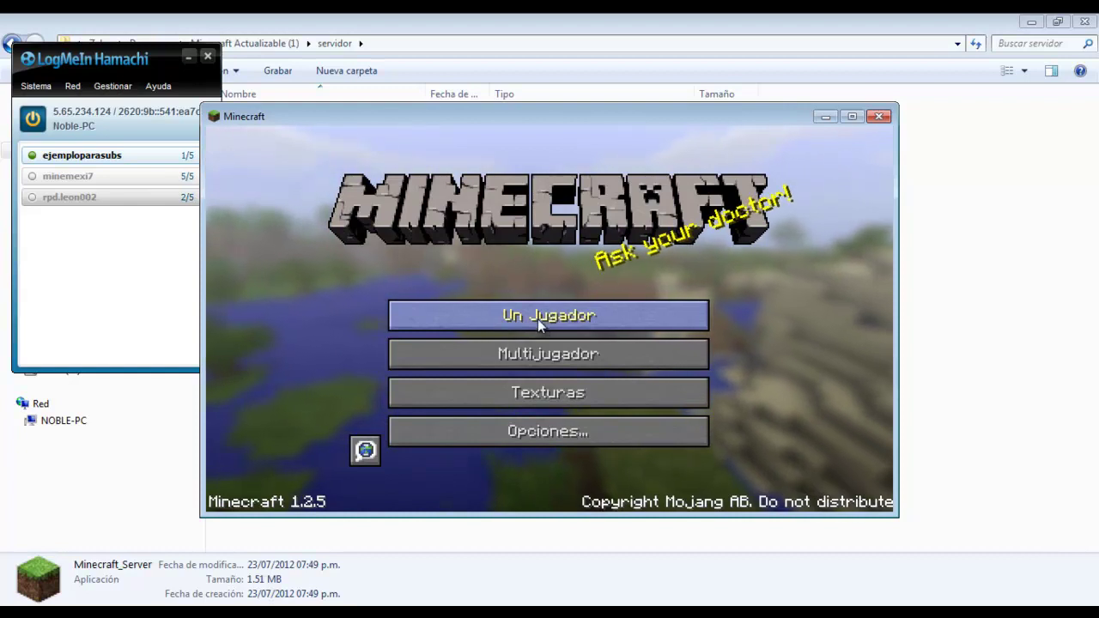
# Start a new multiplayer server entry named 'culauier nombre'
pyautogui.click(538, 343)
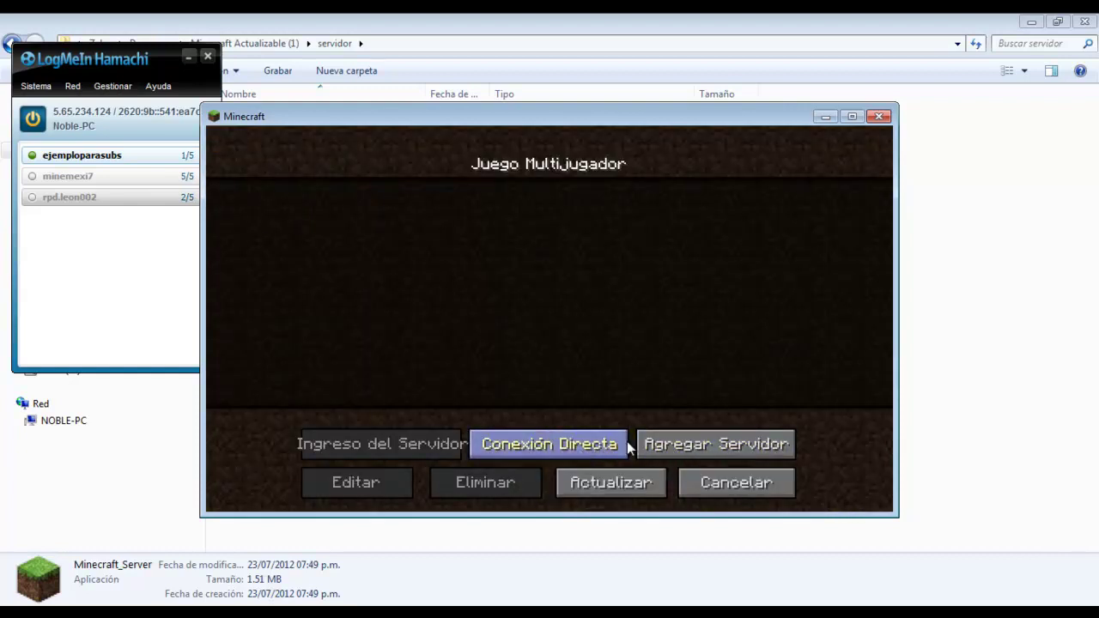
pyautogui.click(675, 450)
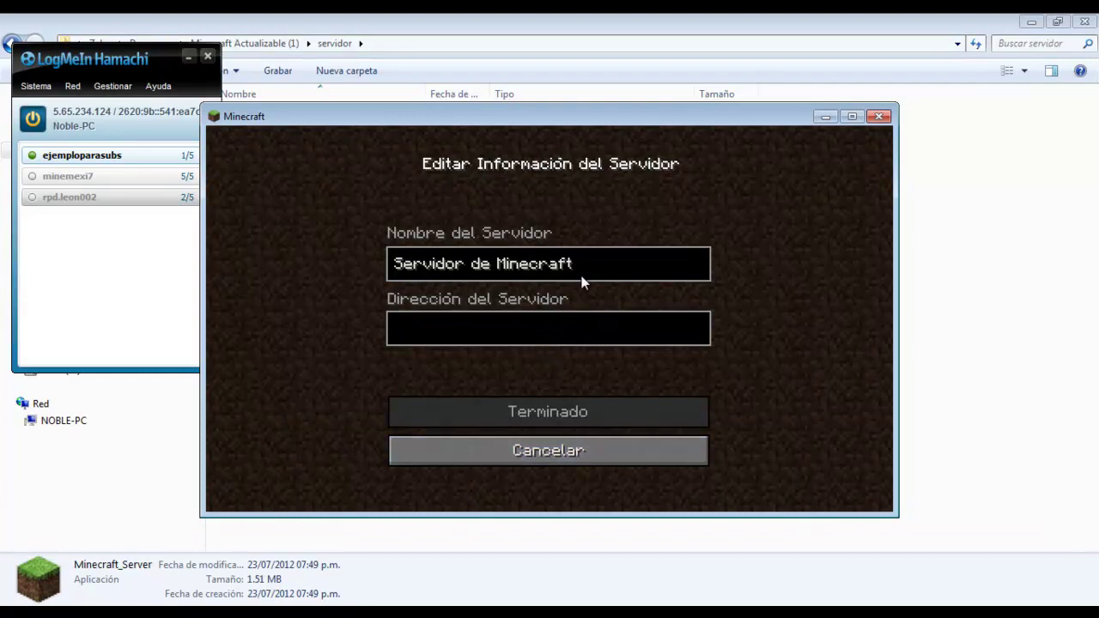
pyautogui.press('BackSpace')
pyautogui.press('BackSpace')
pyautogui.press('BackSpace')
pyautogui.press('BackSpace')
pyautogui.press('BackSpace')
pyautogui.press('BackSpace')
pyautogui.press('BackSpace')
pyautogui.press('BackSpace')
pyautogui.press('BackSpace')
pyautogui.press('BackSpace')
pyautogui.press('BackSpace')
pyautogui.press('BackSpace')
pyautogui.press('BackSpace')
pyautogui.press('BackSpace')
pyautogui.press('BackSpace')
pyautogui.press('BackSpace')
pyautogui.press('BackSpace')
pyautogui.press('BackSpace')
pyautogui.press('BackSpace')
pyautogui.press('BackSpace')
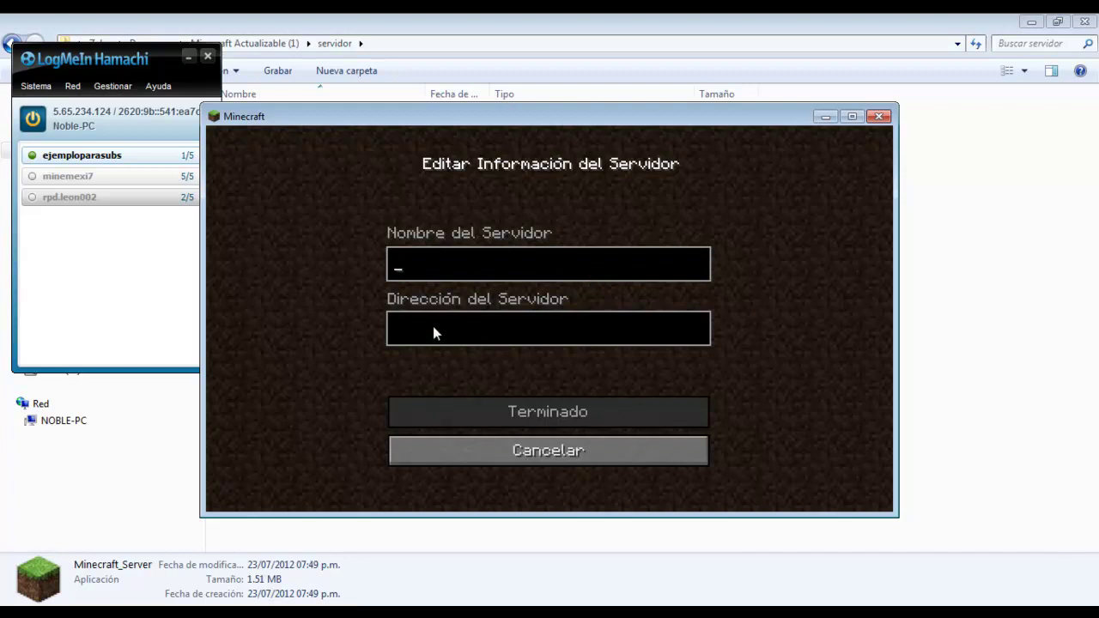
pyautogui.write('culauier nombre')
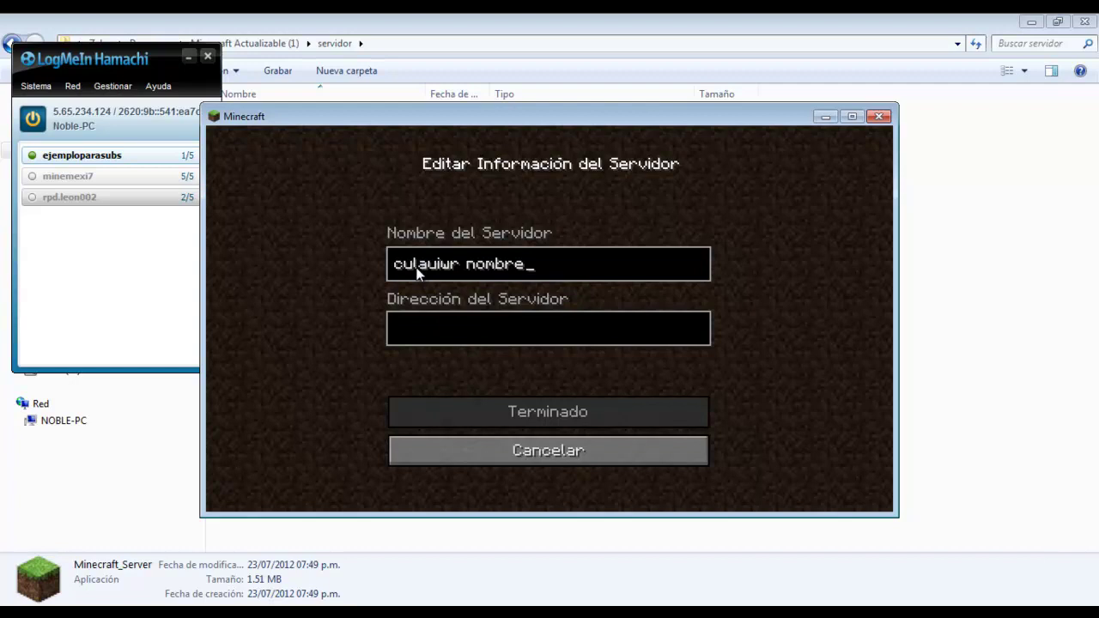
pyautogui.click(430, 333)
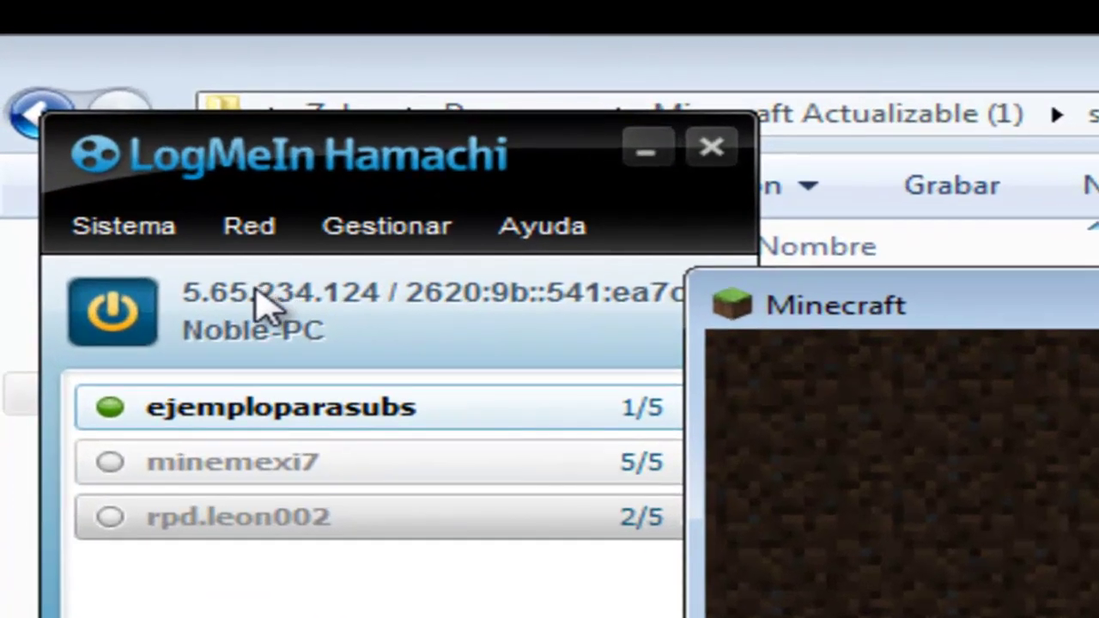
# Paste the Hamachi IPv4 5.65.234.124 as its address, save the entry, and select it
pyautogui.rightClick(262, 305)
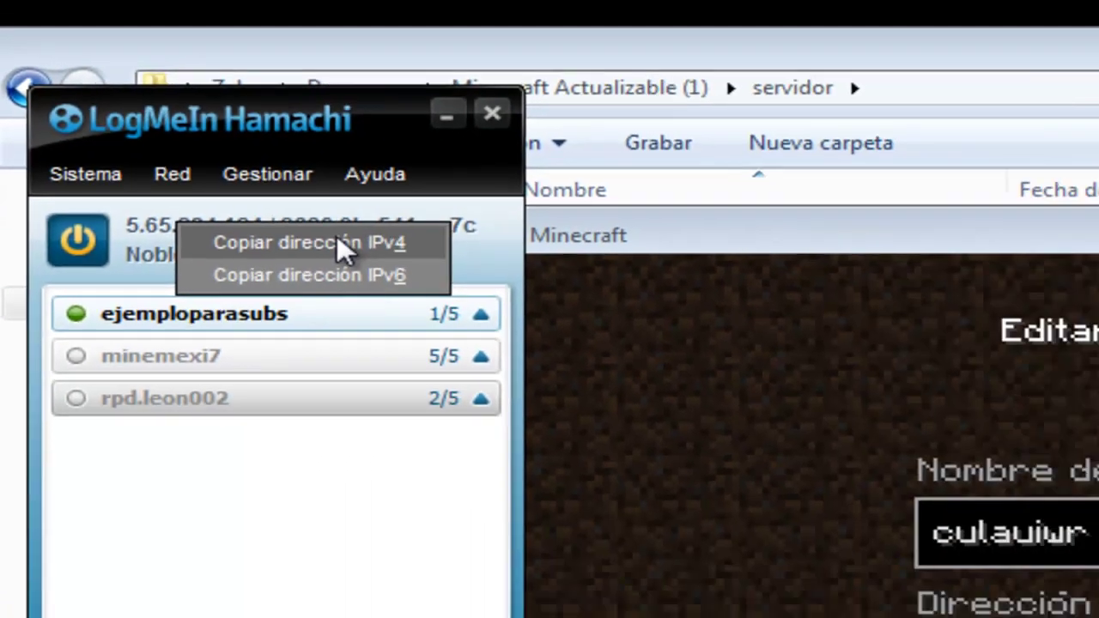
pyautogui.click(498, 319)
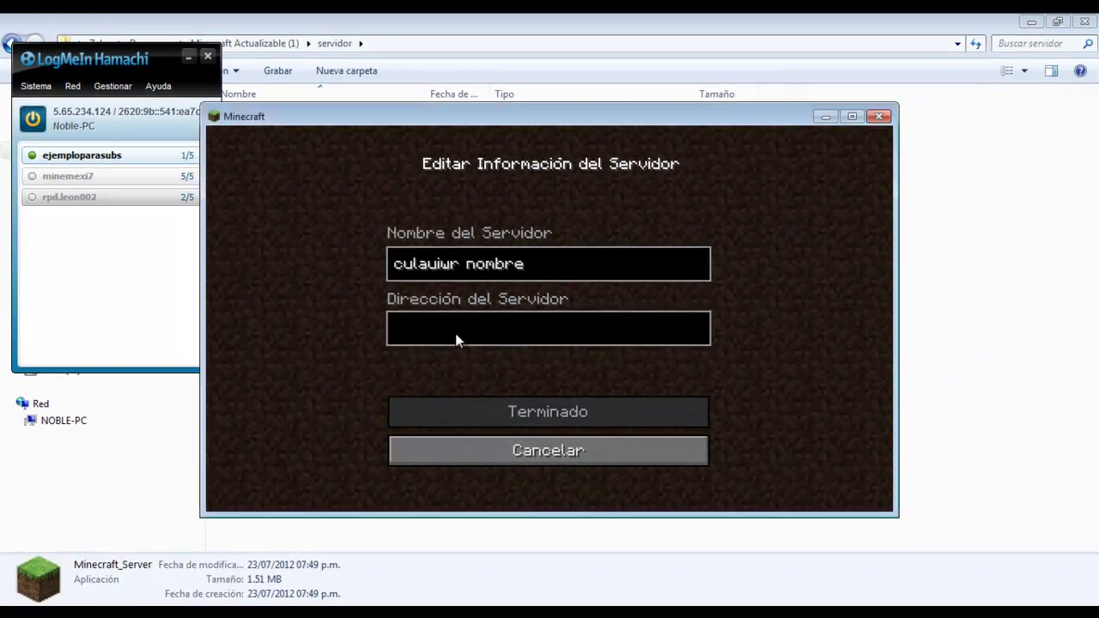
pyautogui.write('5.65.234.124')
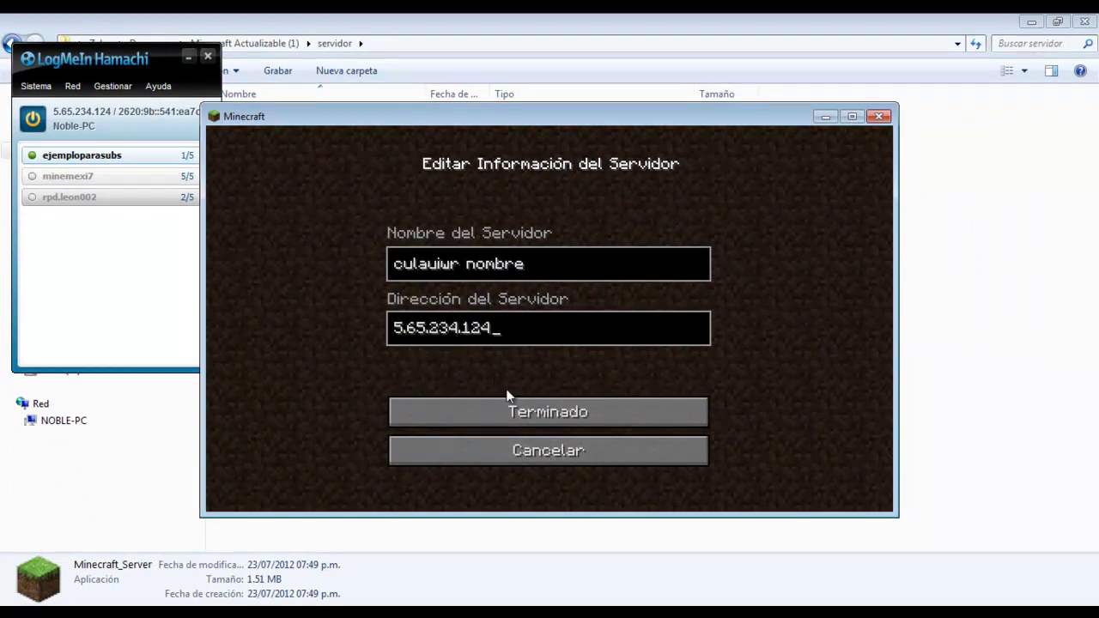
pyautogui.click(507, 400)
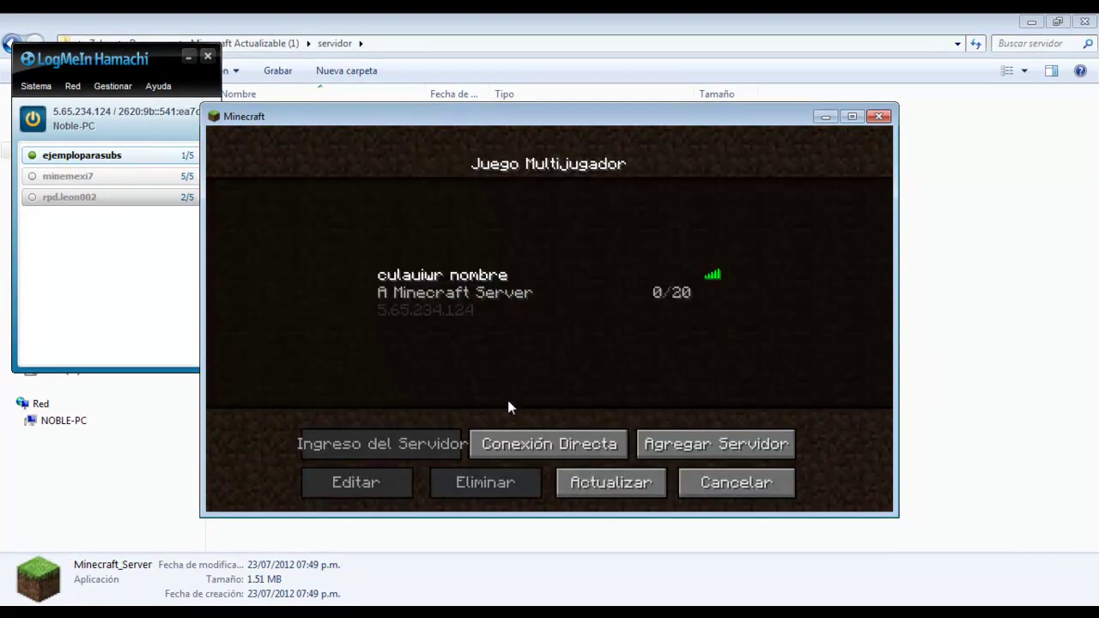
pyautogui.click(623, 280)
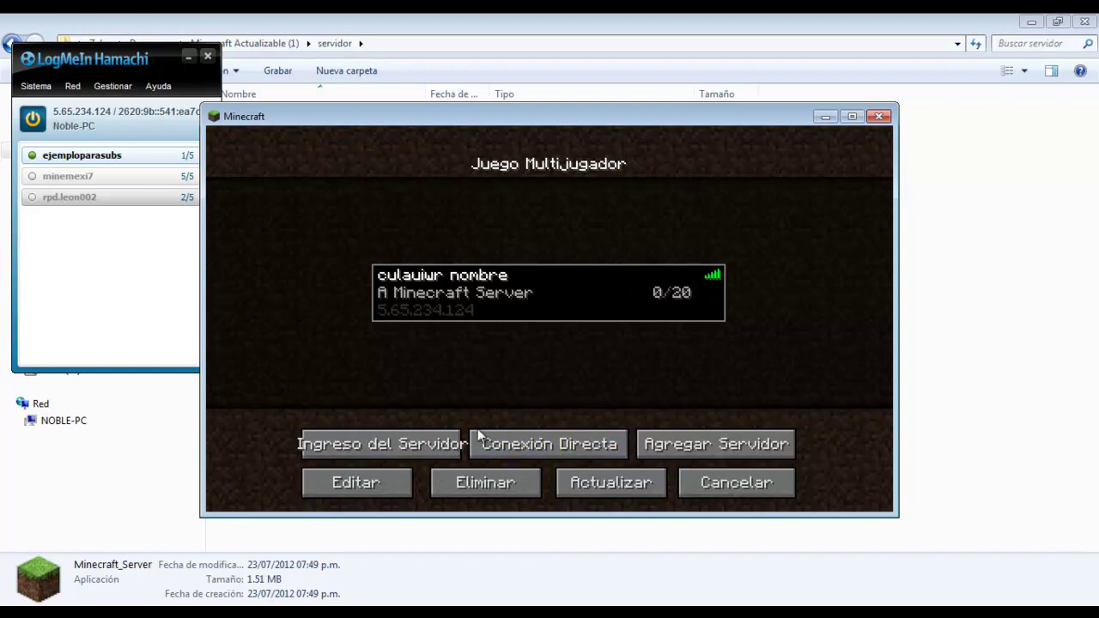
# Delete the 'culauiur nombre' server from Minecraft's list and minimize the game
pyautogui.click(495, 489)
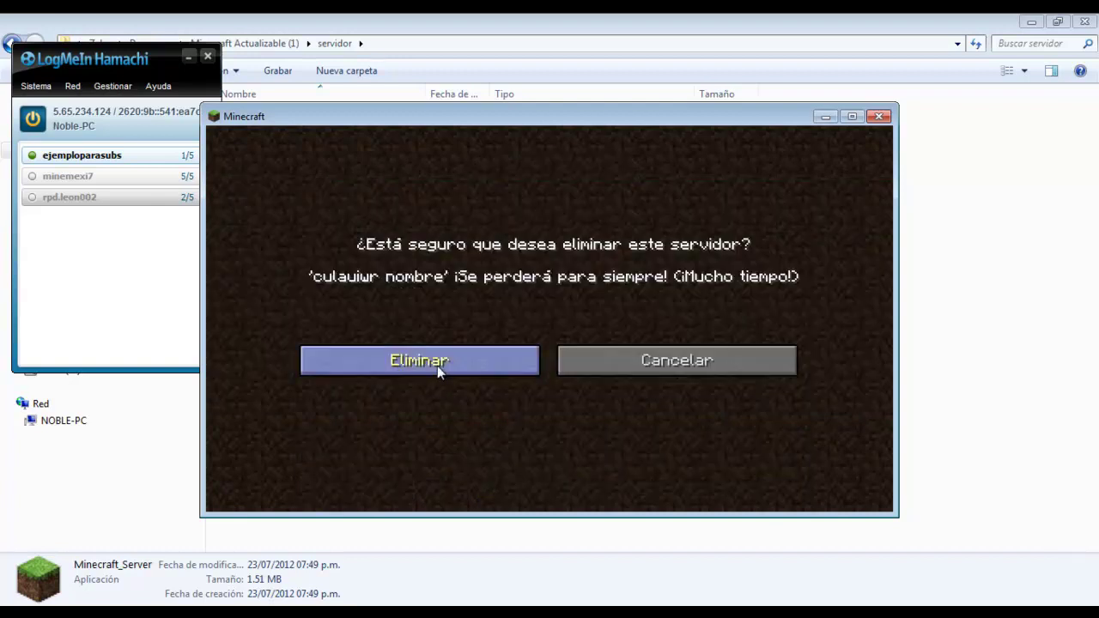
pyautogui.click(438, 366)
pyautogui.click(834, 117)
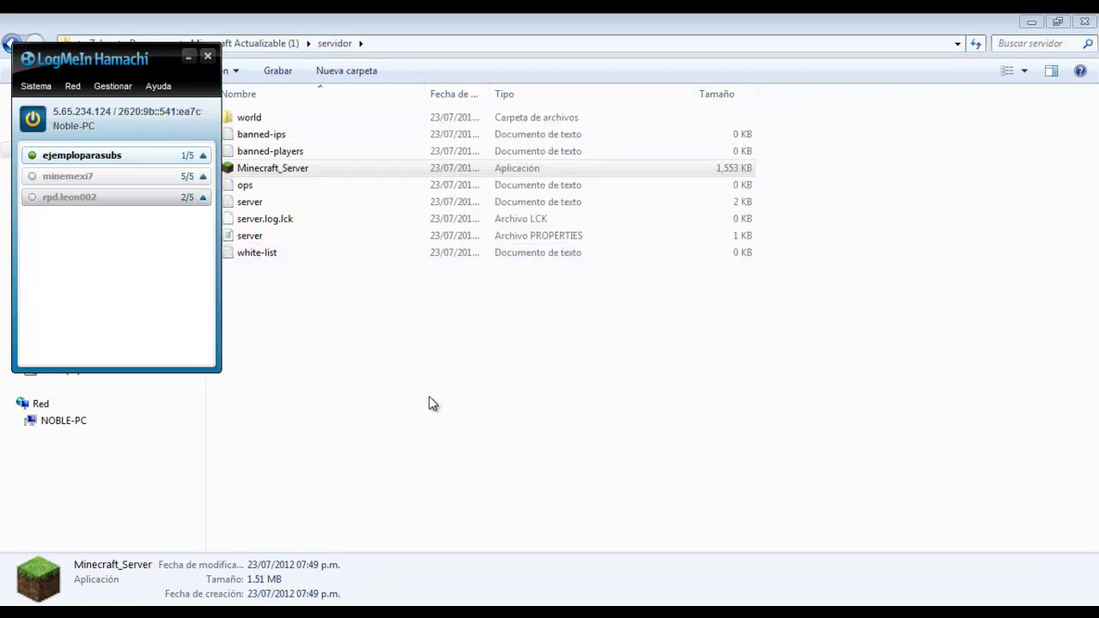
# Open the server.properties file from the servidor folder in Explorer
pyautogui.click(433, 404)
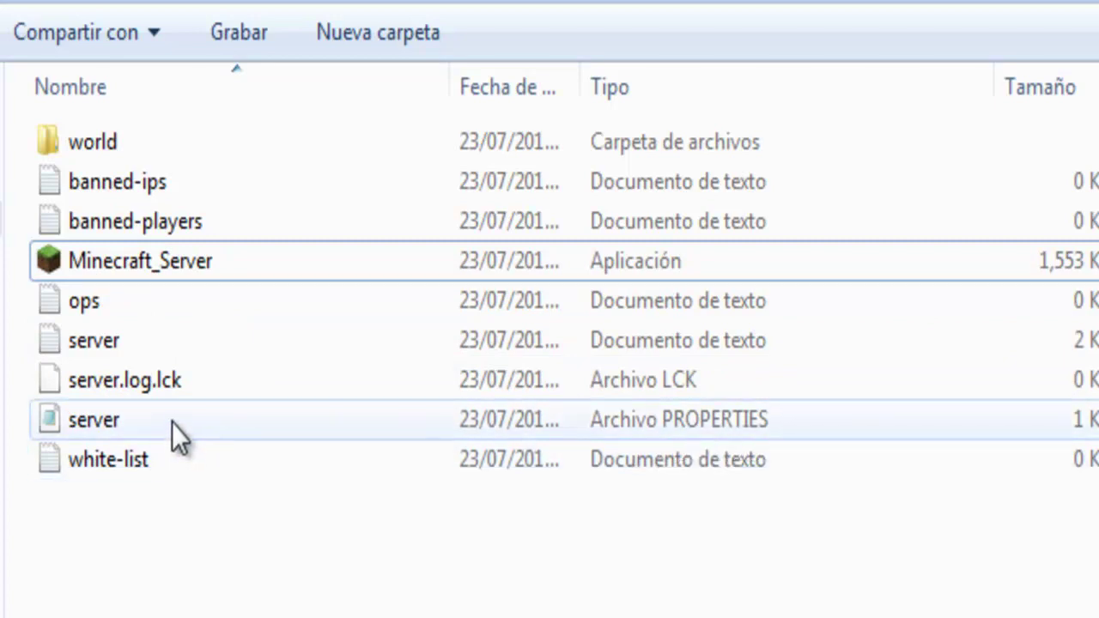
pyautogui.click(90, 350)
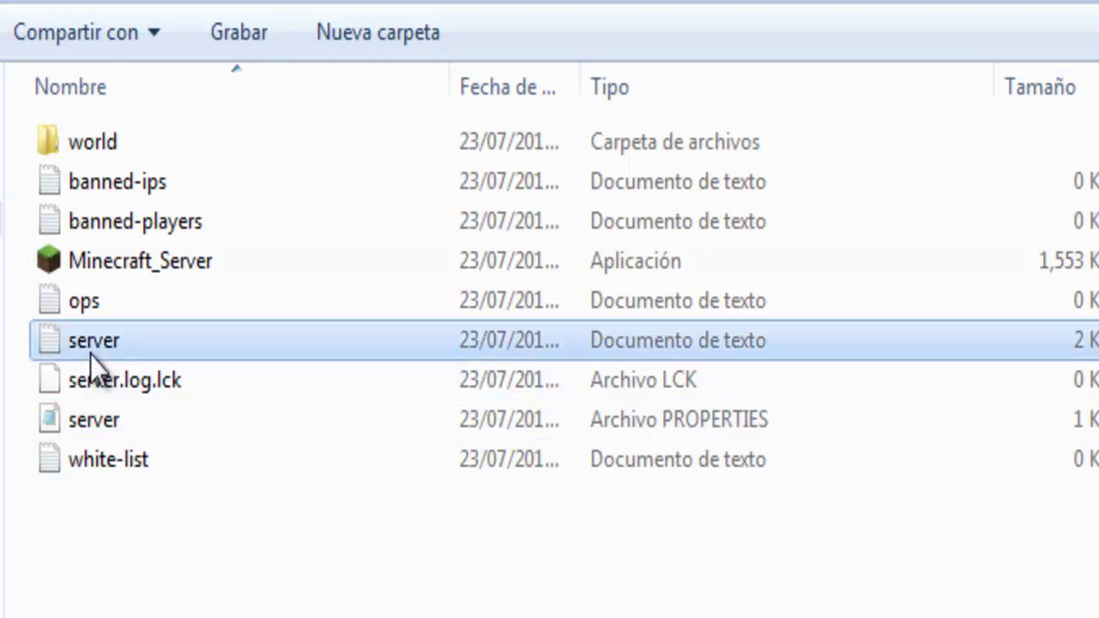
pyautogui.click(83, 420)
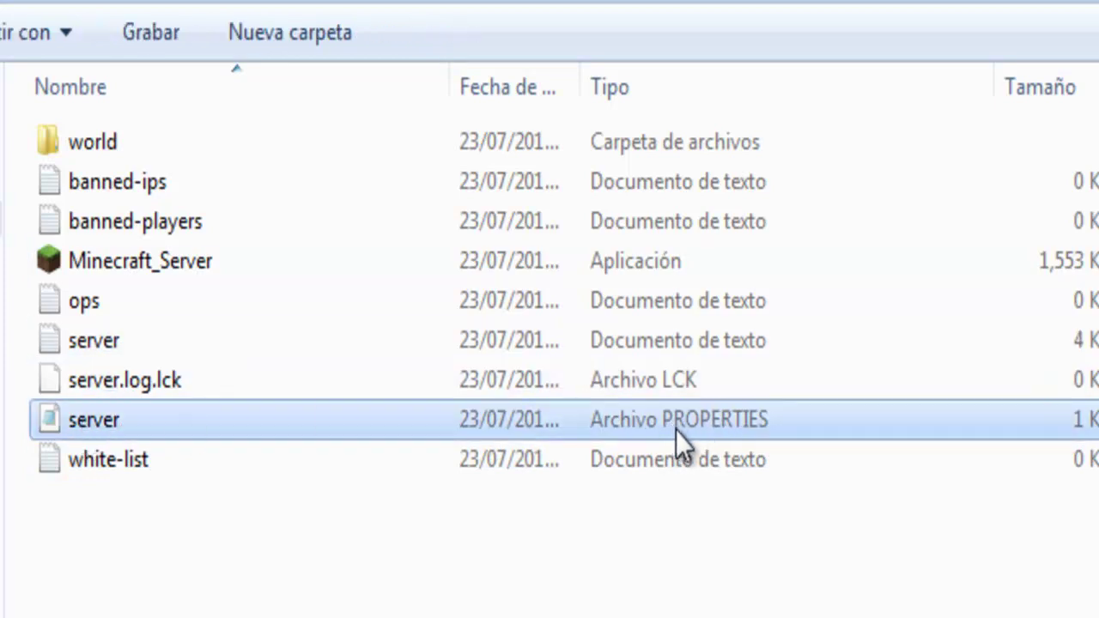
pyautogui.doubleClick(193, 421)
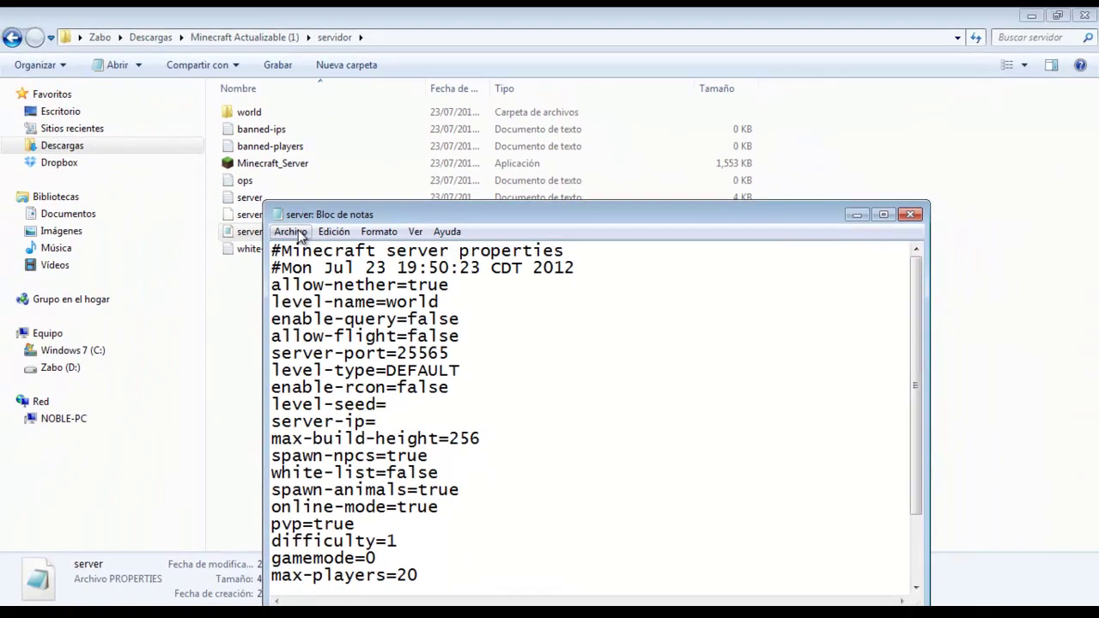
# Maximize Notepad and change online-mode from true to false
pyautogui.click(883, 214)
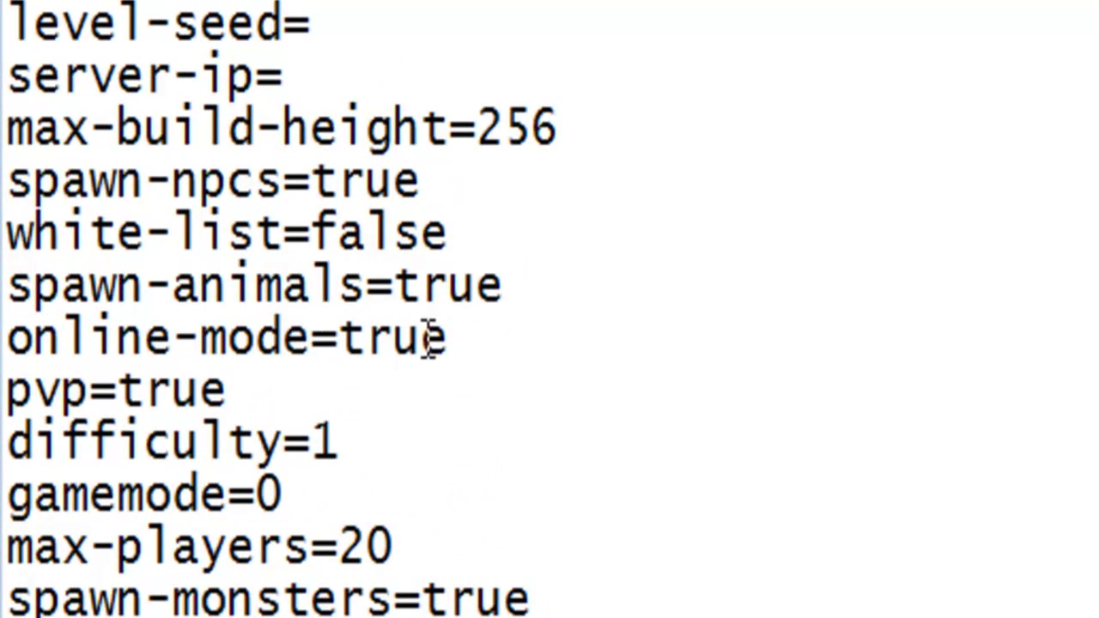
pyautogui.click(439, 336)
pyautogui.press('BackSpace')
pyautogui.press('BackSpace')
pyautogui.press('BackSpace')
pyautogui.press('BackSpace')
pyautogui.write('false')
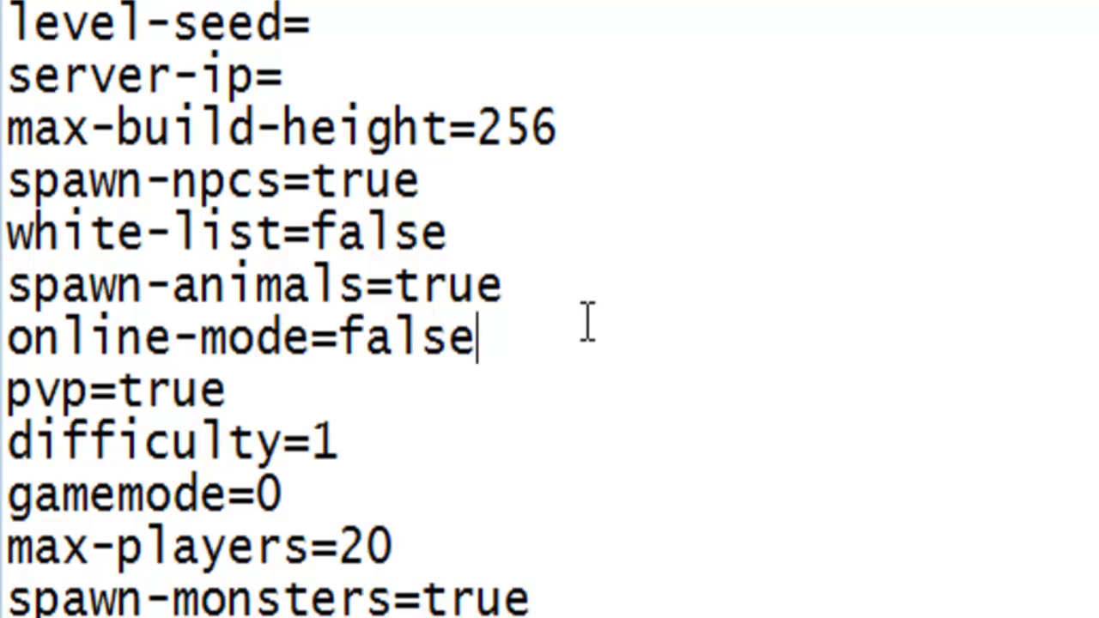
# Change max-players from 20 to 2
pyautogui.scroll(-1, 403, 474)
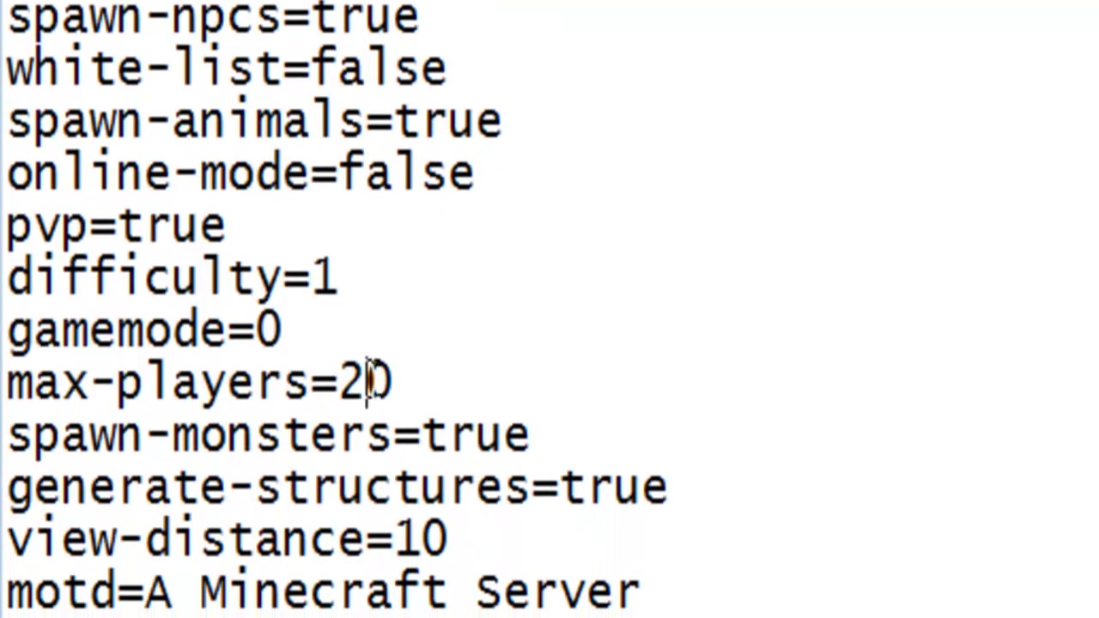
pyautogui.click(393, 382)
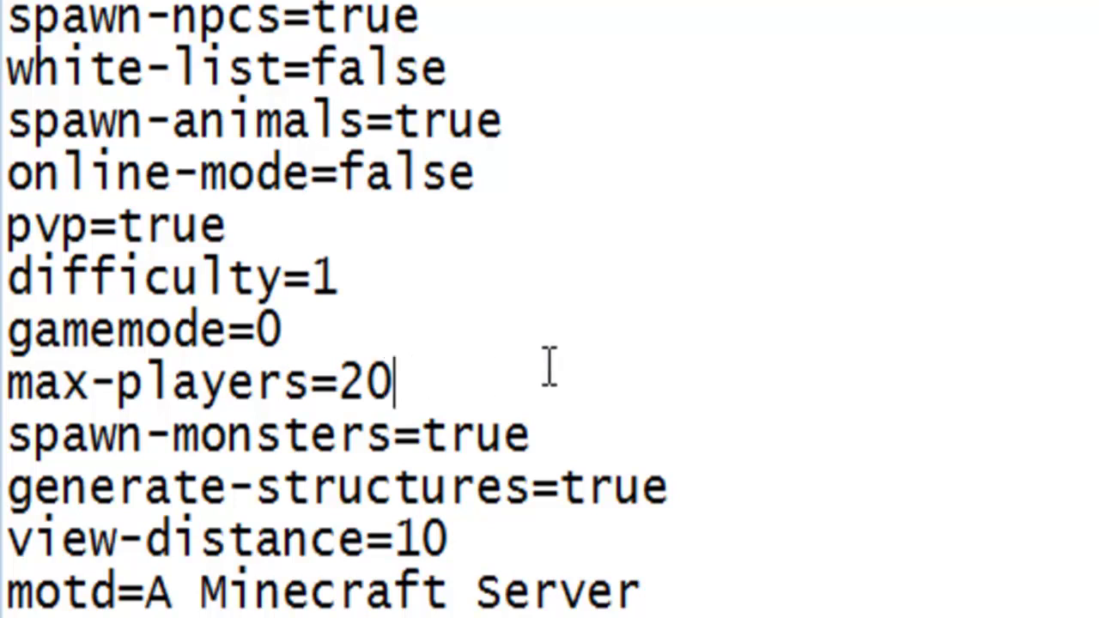
pyautogui.press('BackSpace')
pyautogui.press('BackSpace')
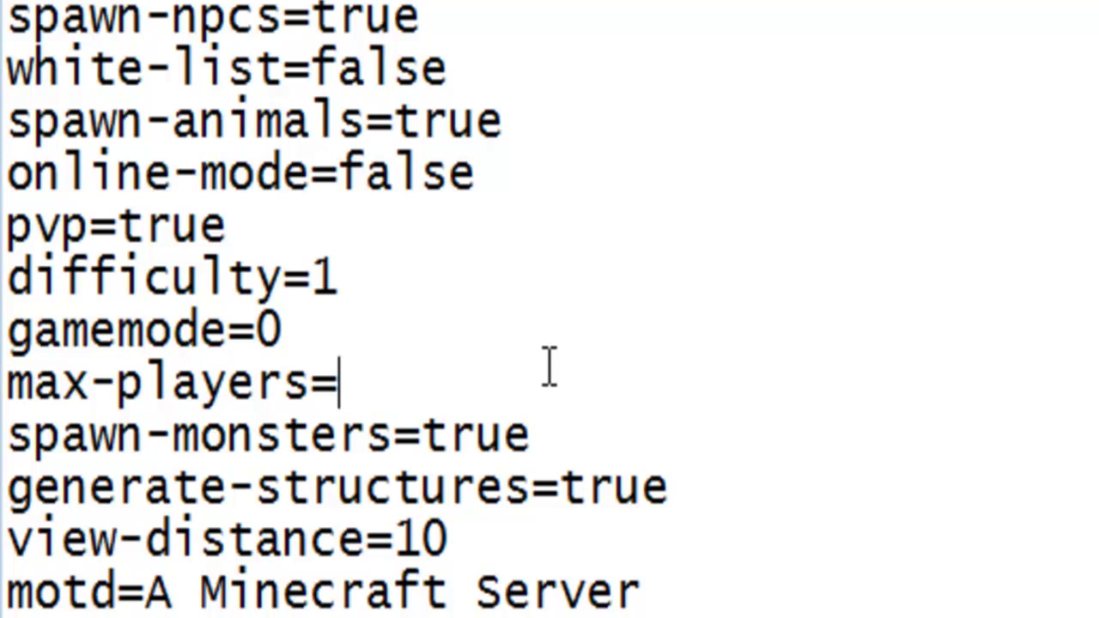
pyautogui.write('10')
pyautogui.press('BackSpace')
pyautogui.press('BackSpace')
pyautogui.write('50')
pyautogui.press('BackSpace')
pyautogui.press('BackSpace')
pyautogui.write('40')
pyautogui.press('BackSpace')
pyautogui.press('BackSpace')
pyautogui.write('2')
pyautogui.press('BackSpace')
pyautogui.write('2')
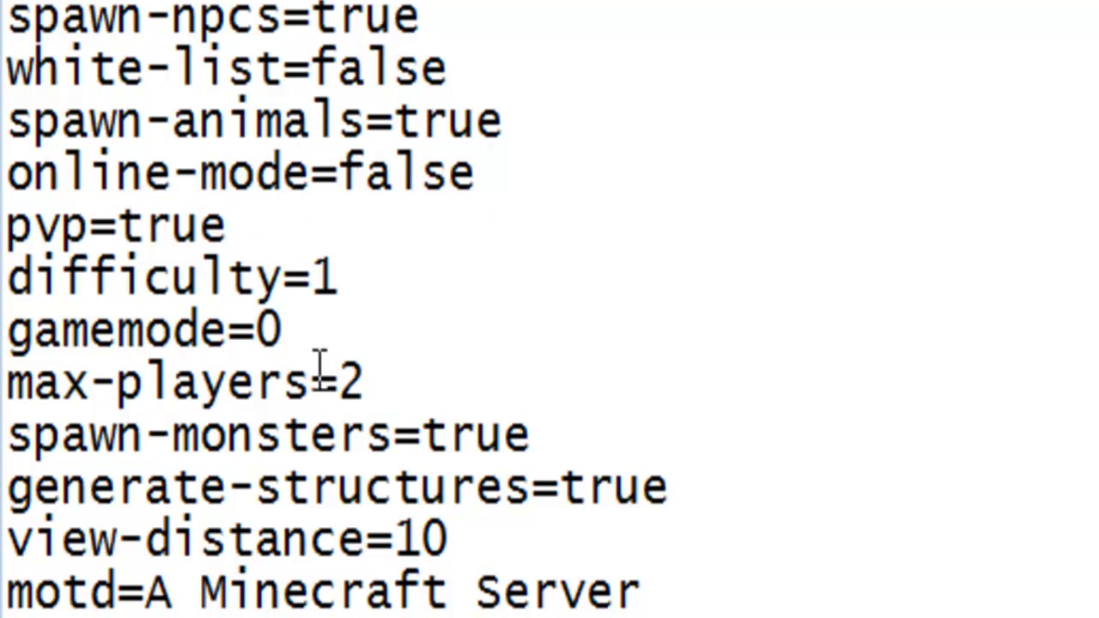
# Save and close server.properties, then return to the running Minecraft server window
pyautogui.moveTo(9, 382); pyautogui.dragTo(309, 382)
pyautogui.click(115, 172)
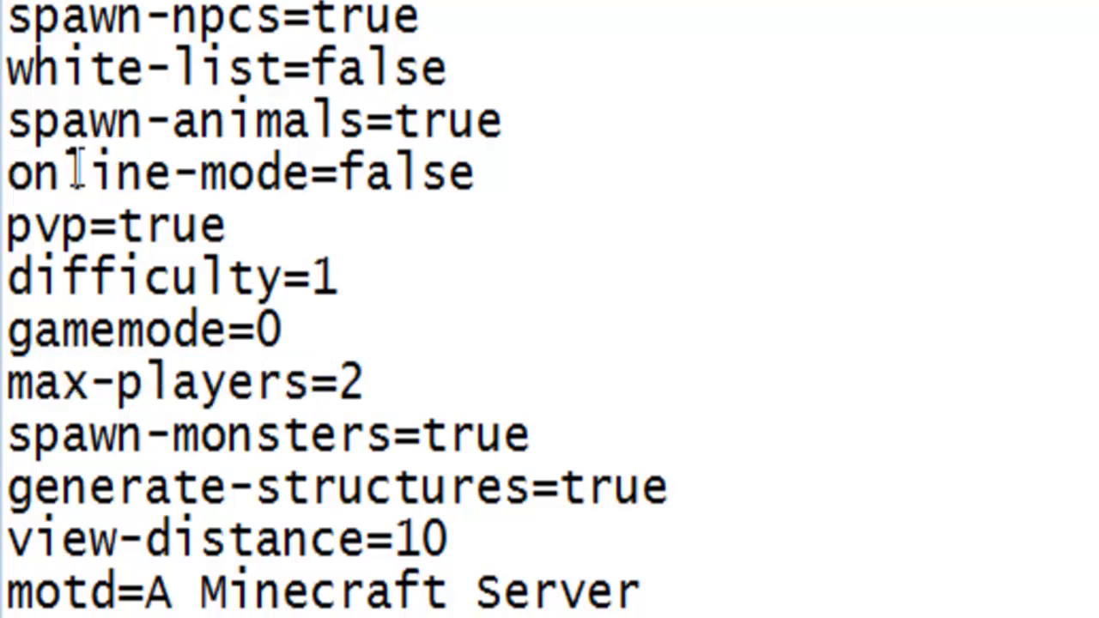
pyautogui.moveTo(10, 172); pyautogui.dragTo(532, 170)
pyautogui.press('End')
pyautogui.click(54, 10)
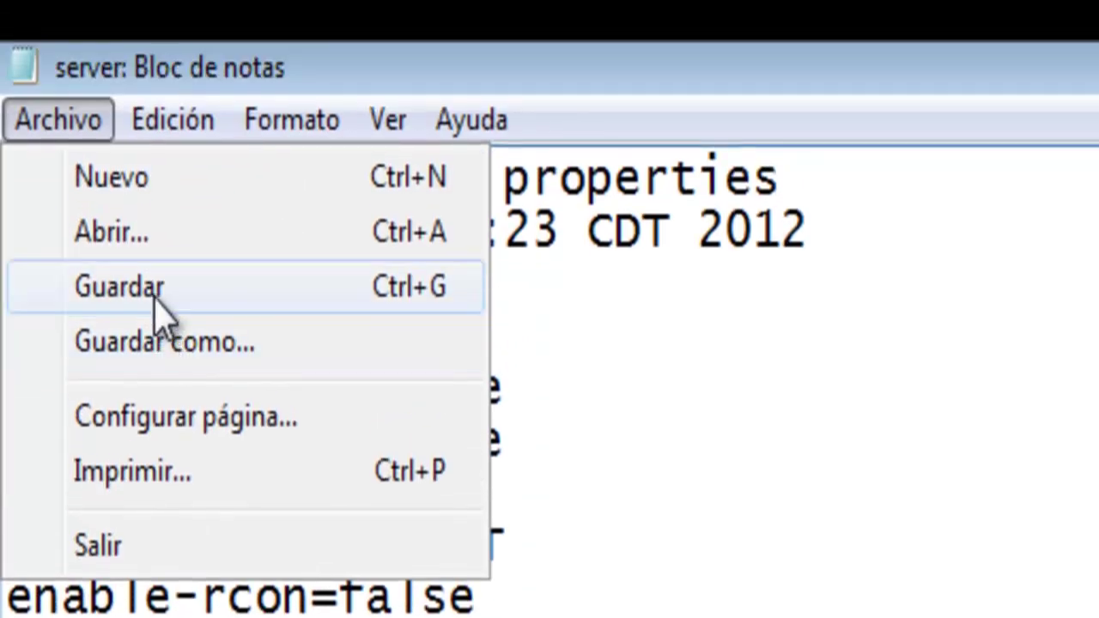
pyautogui.click(155, 294)
pyautogui.hotkey('alt', 'F4')
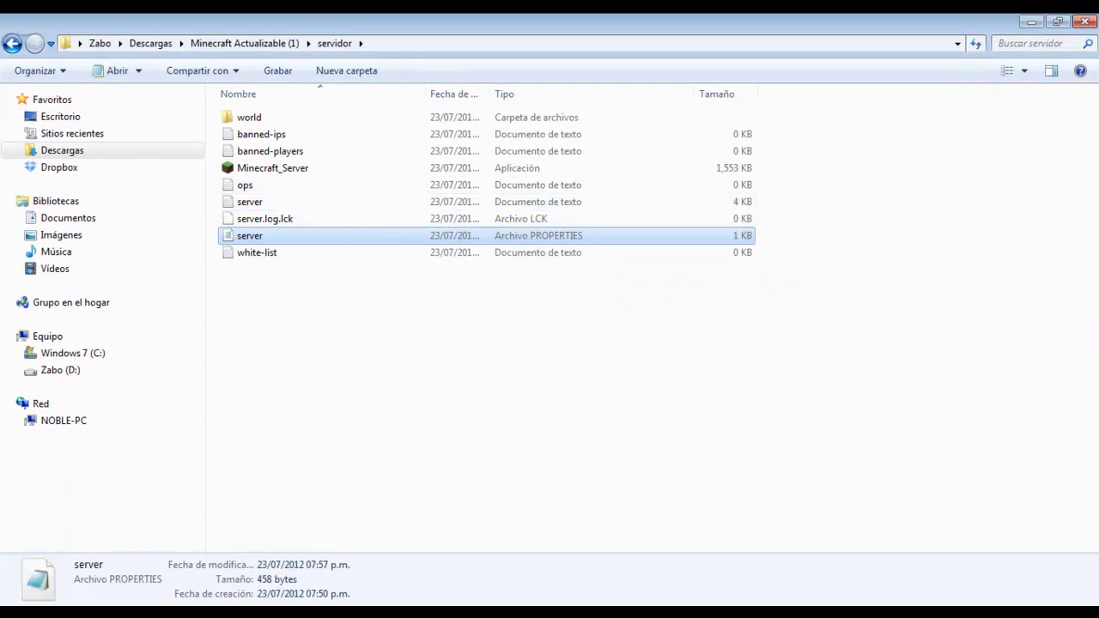
pyautogui.hotkey('alt', 'Tab')
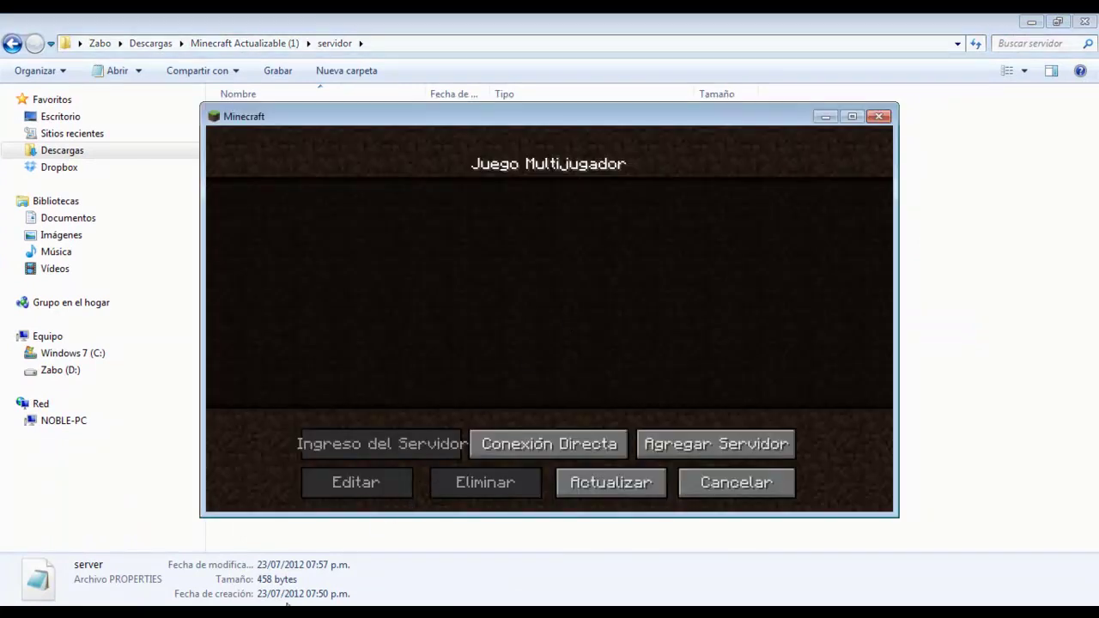
pyautogui.hotkey('alt', 'Tab')
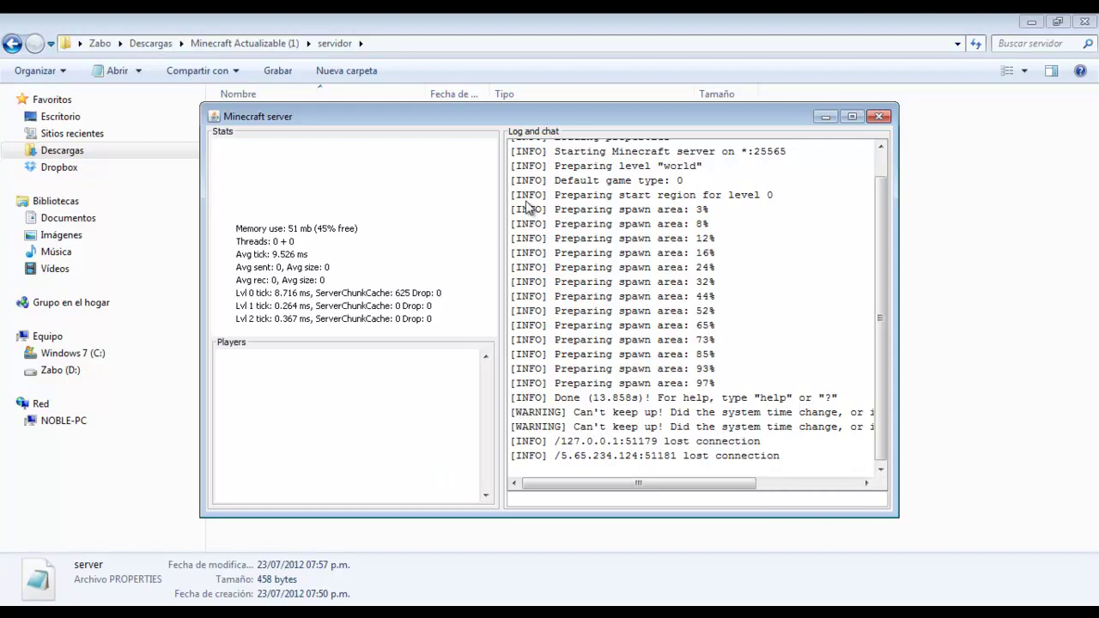
# Close the Minecraft game and relaunch Minecraft_Server, which starts in offline mode on port 25565
pyautogui.click(853, 116)
pyautogui.hotkey('alt', 'Tab')
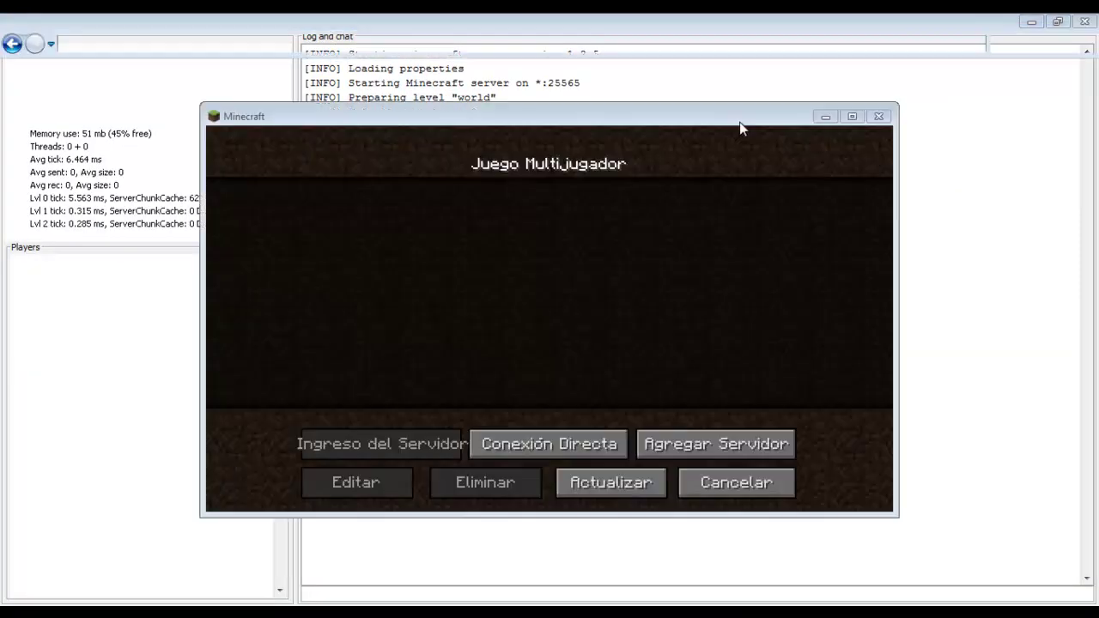
pyautogui.click(878, 115)
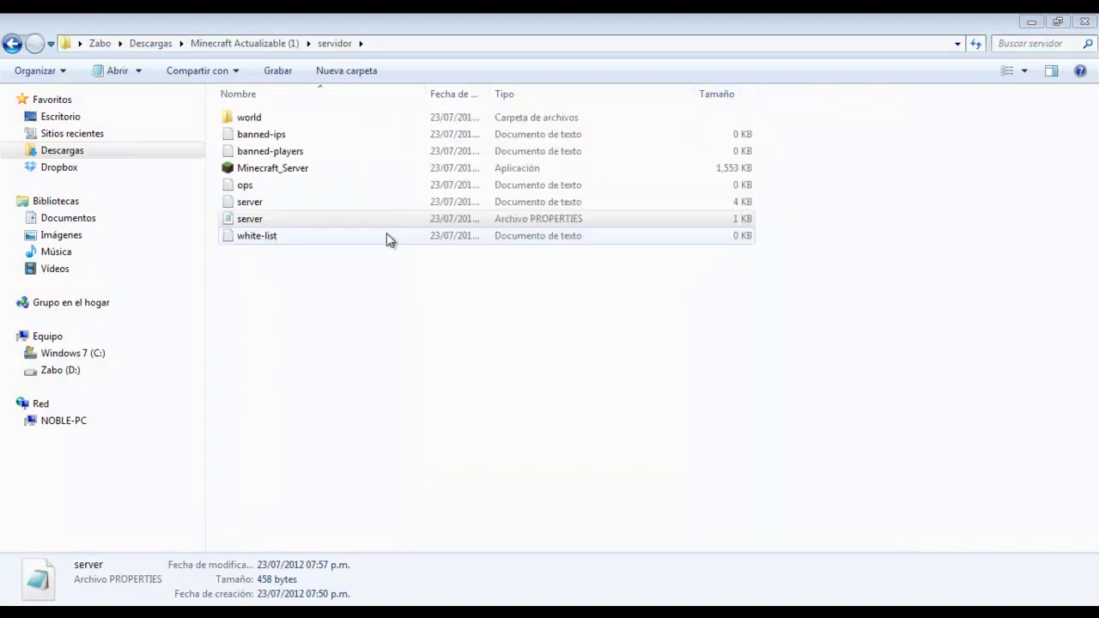
pyautogui.doubleClick(267, 172)
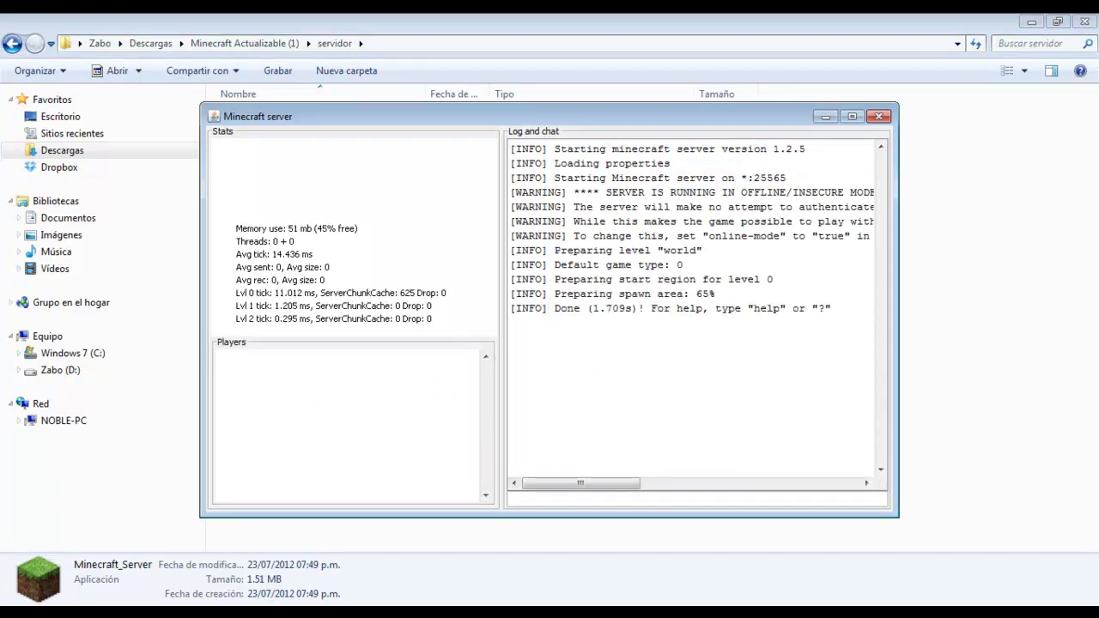
pyautogui.click(19, 612)
pyautogui.click(75, 157)
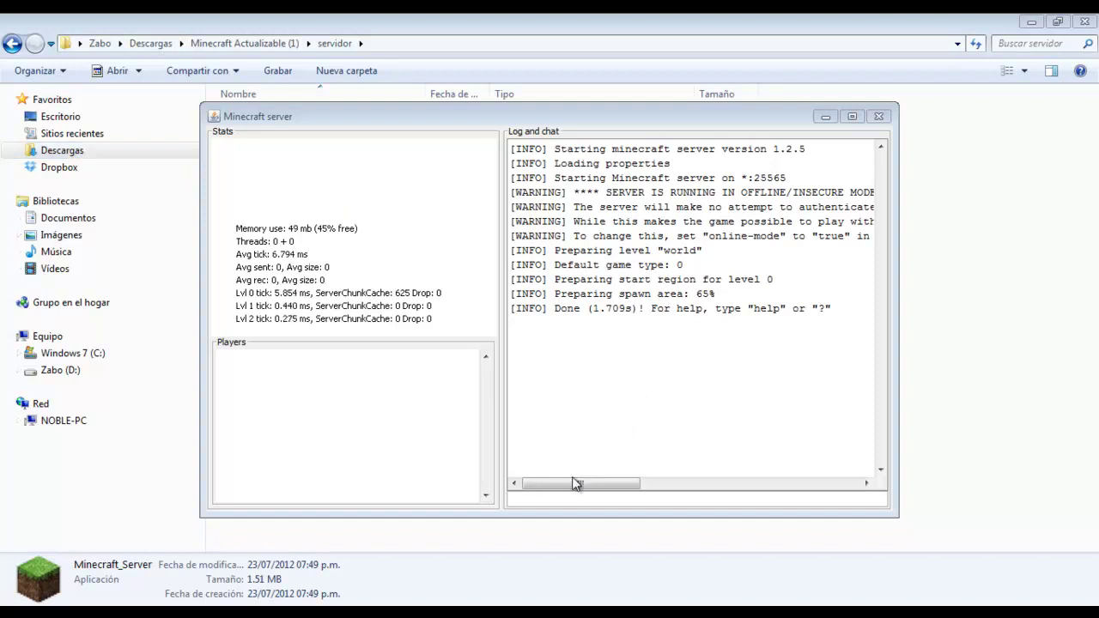
pyautogui.moveTo(576, 484); pyautogui.dragTo(648, 479)
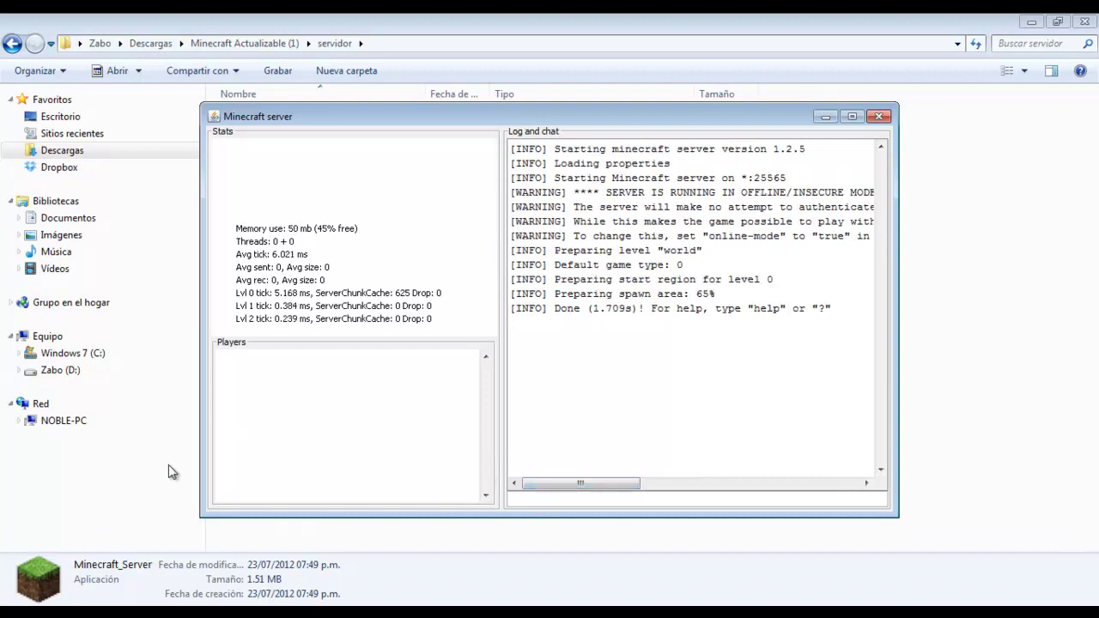
# Launch the free Minecraft launcher from the Start menu and enter the game
pyautogui.press('super')
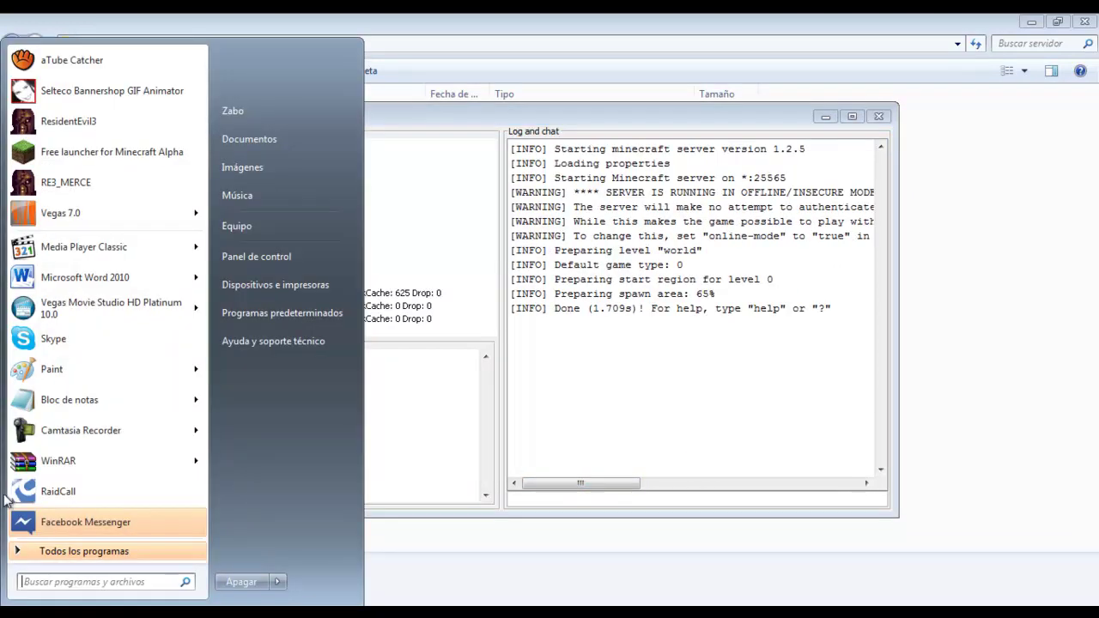
pyautogui.click(81, 163)
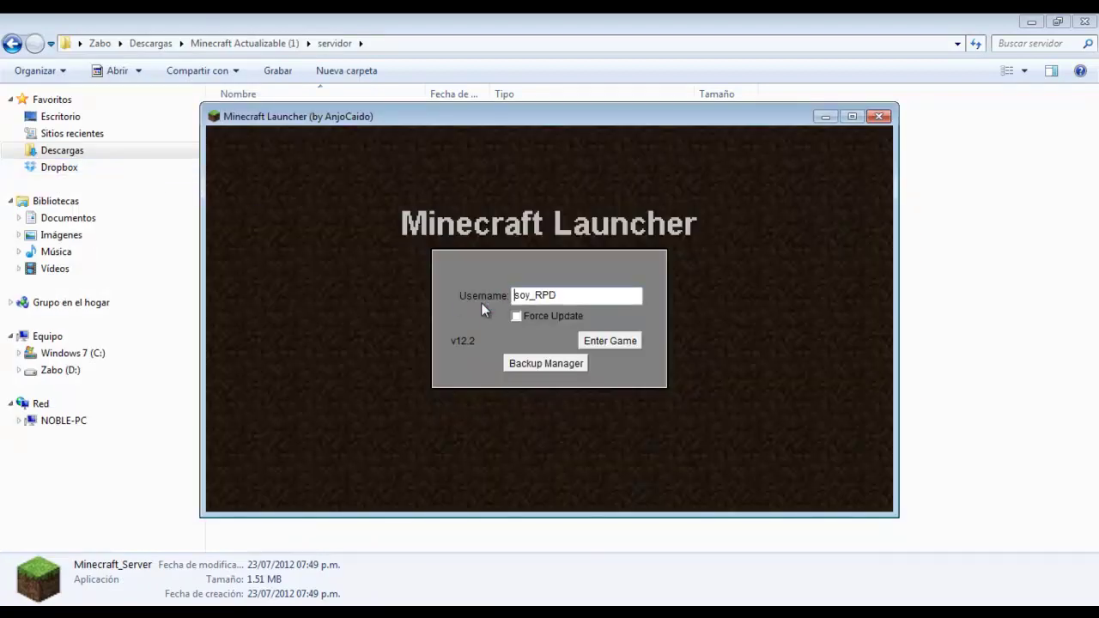
pyautogui.click(615, 340)
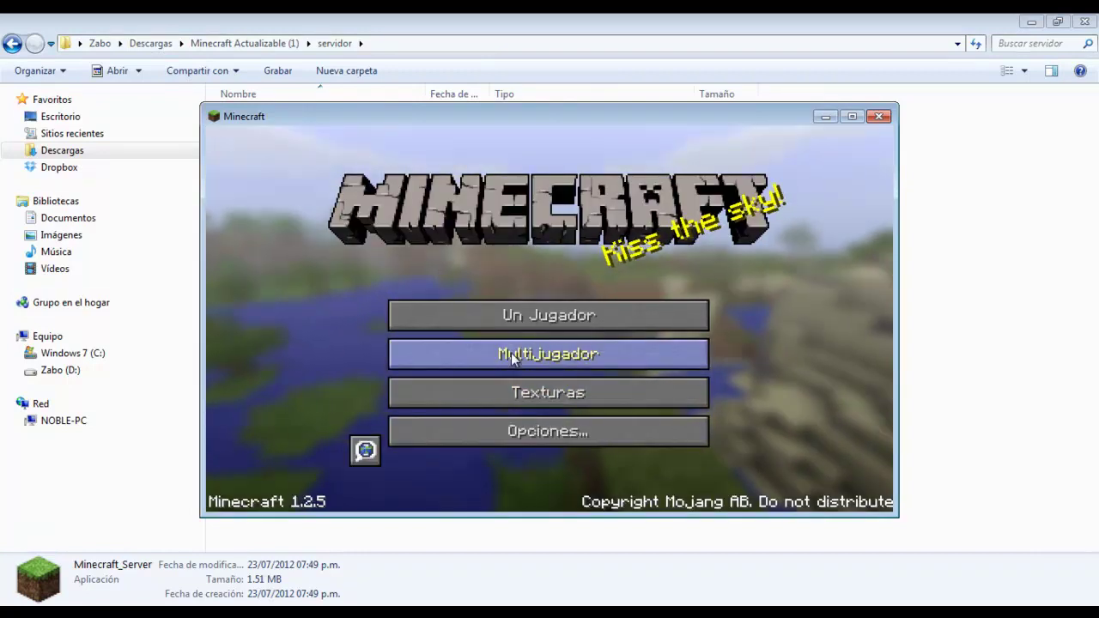
# Direct-connect to localhost, walk forward in the jungle world, then disconnect
pyautogui.click(511, 355)
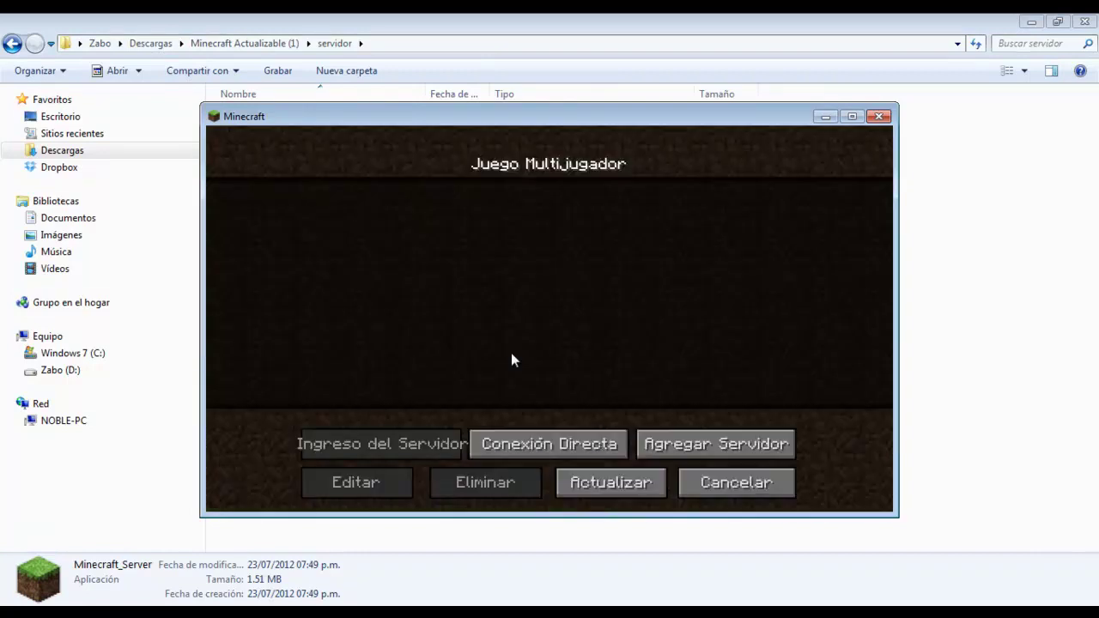
pyautogui.click(518, 440)
pyautogui.write('localhost')
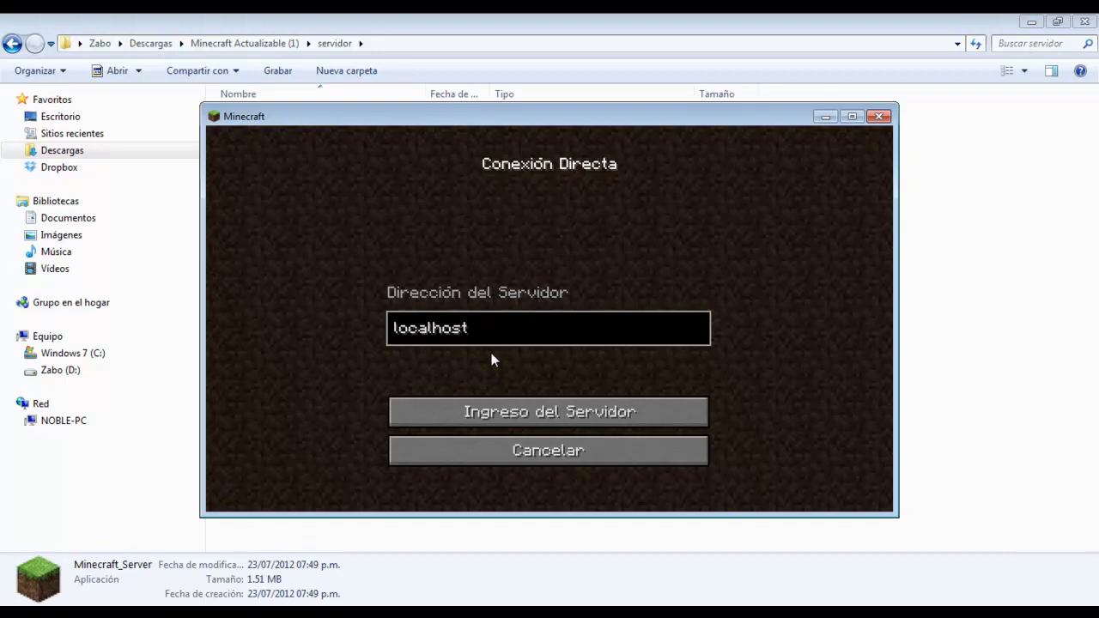
pyautogui.click(487, 404)
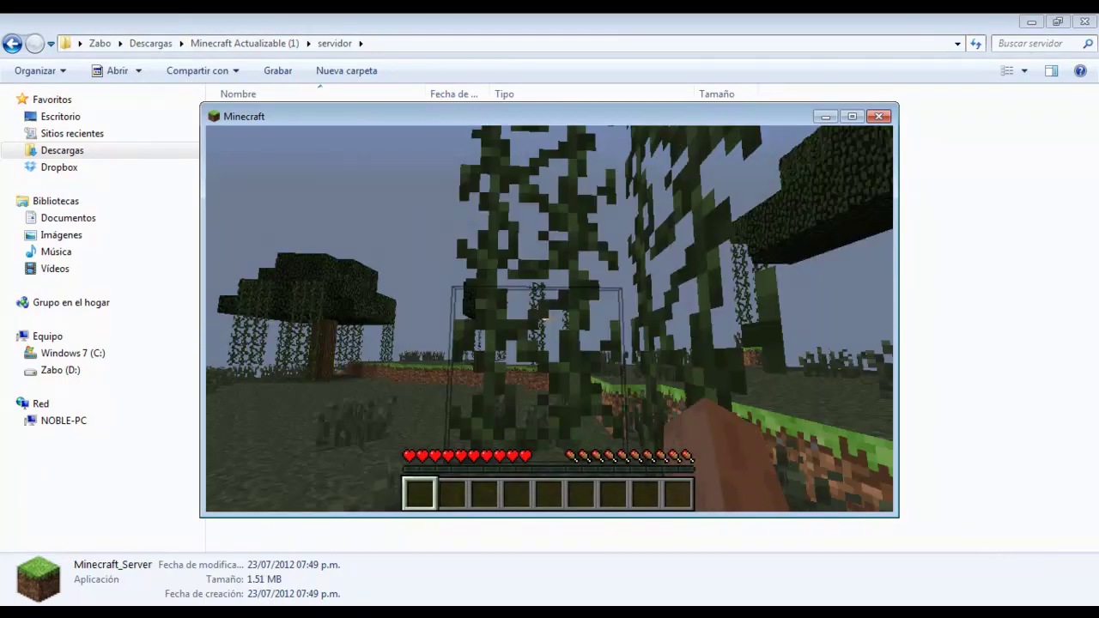
pyautogui.press('w')
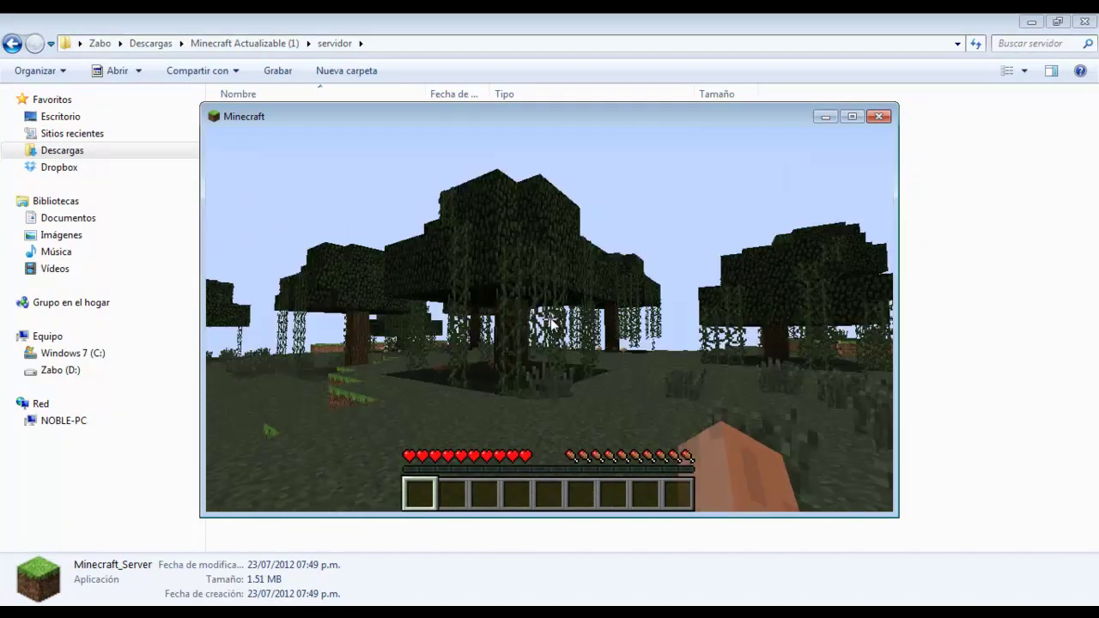
pyautogui.press('Escape')
pyautogui.click(571, 413)
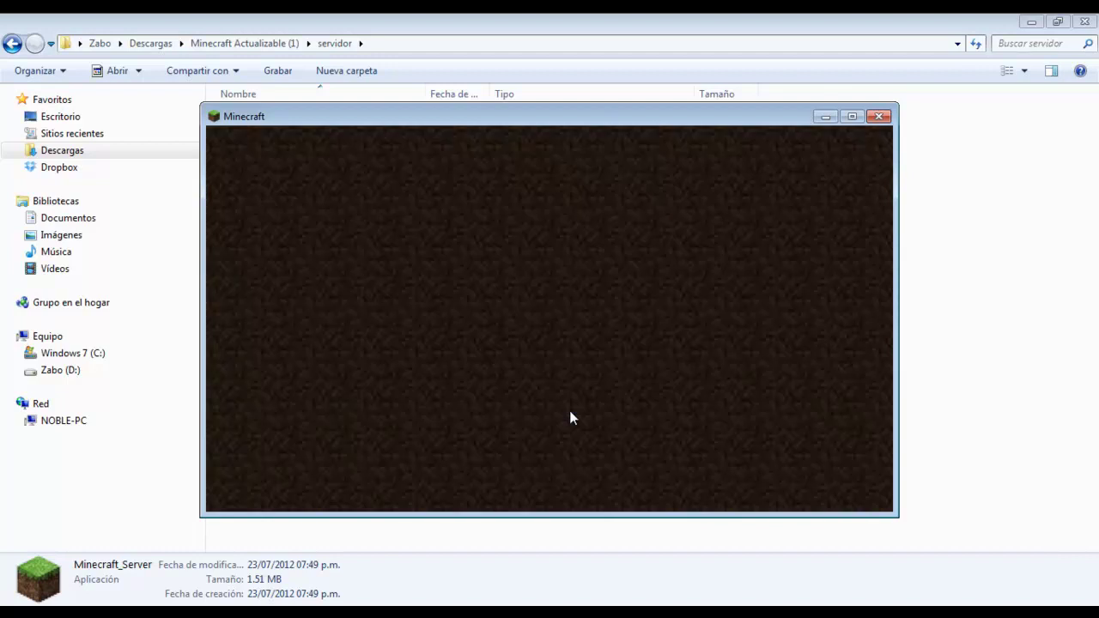
# Start a new multiplayer server entry named 'cualquier nombre'
pyautogui.click(523, 356)
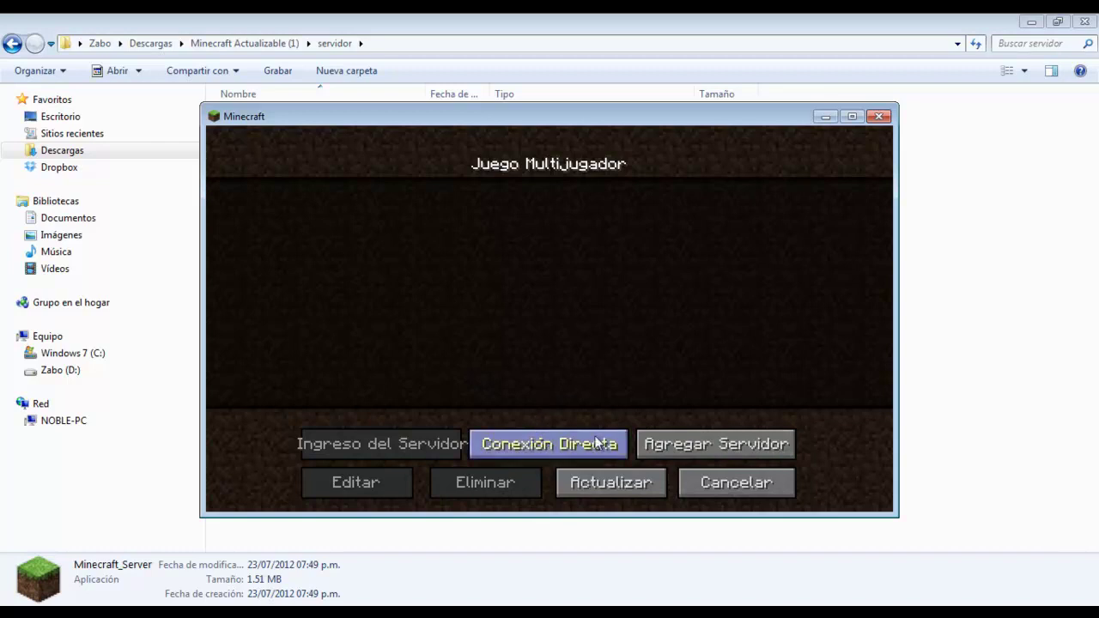
pyautogui.click(705, 452)
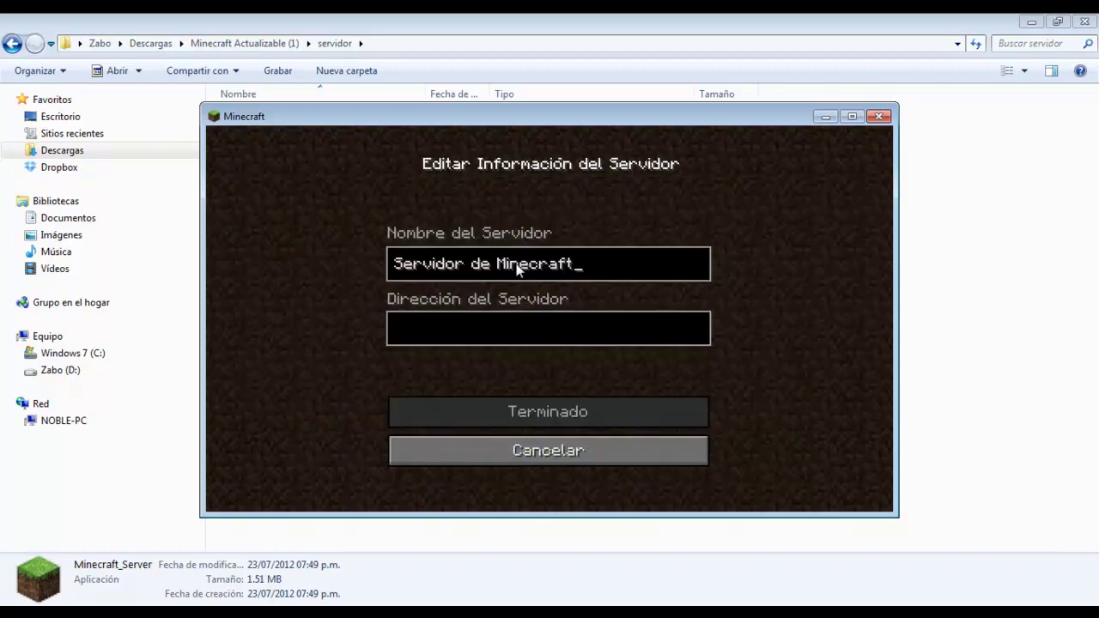
pyautogui.press('BackSpace')
pyautogui.press('BackSpace')
pyautogui.press('BackSpace')
pyautogui.press('BackSpace')
pyautogui.press('BackSpace')
pyautogui.press('BackSpace')
pyautogui.press('BackSpace')
pyautogui.press('BackSpace')
pyautogui.press('BackSpace')
pyautogui.press('BackSpace')
pyautogui.press('BackSpace')
pyautogui.press('BackSpace')
pyautogui.press('BackSpace')
pyautogui.press('BackSpace')
pyautogui.press('BackSpace')
pyautogui.press('BackSpace')
pyautogui.press('BackSpace')
pyautogui.press('BackSpace')
pyautogui.press('BackSpace')
pyautogui.press('BackSpace')
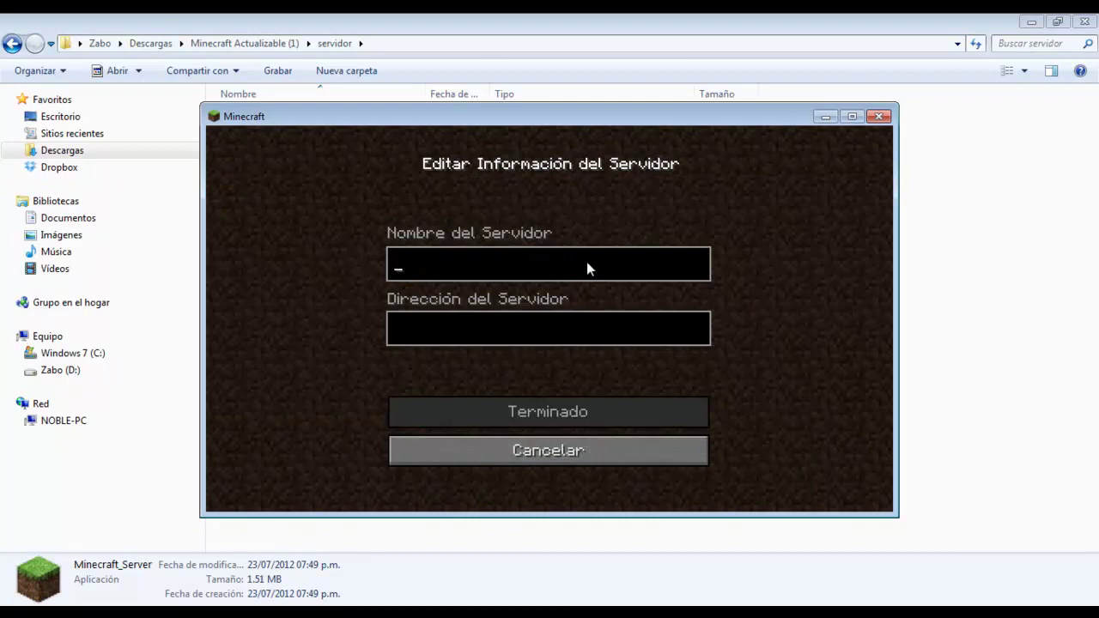
pyautogui.write('cualquier nomvr')
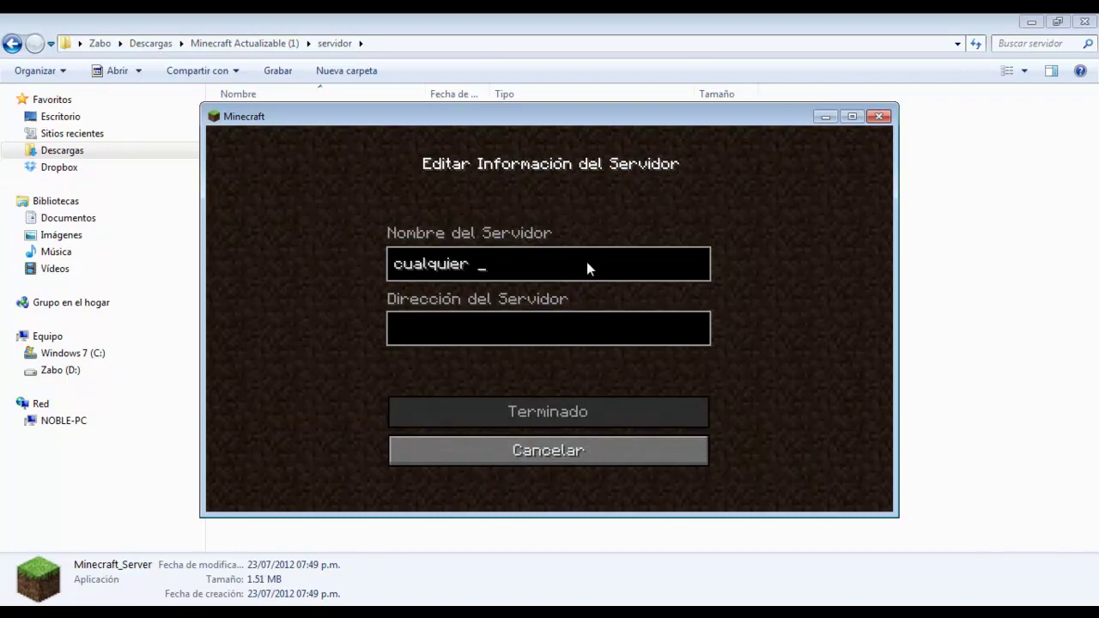
pyautogui.write('e')
pyautogui.press('BackSpace')
pyautogui.press('BackSpace')
pyautogui.press('BackSpace')
pyautogui.press('BackSpace')
pyautogui.write('mbre')
pyautogui.click(517, 322)
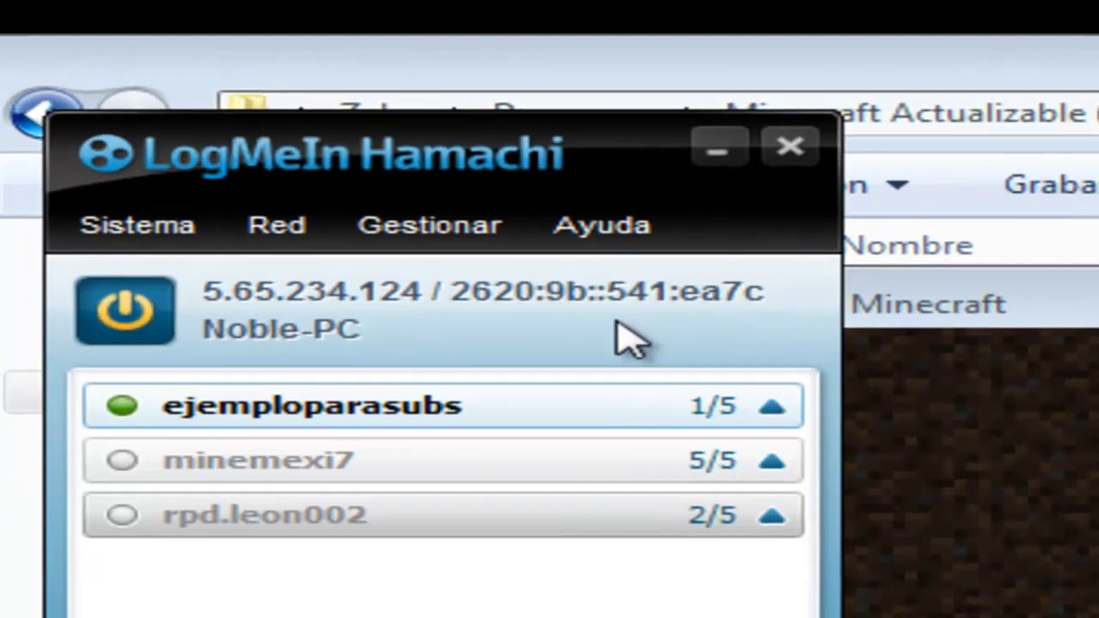
# Paste the copied Hamachi IPv4 address as its server address and save the entry
pyautogui.rightClick(234, 312)
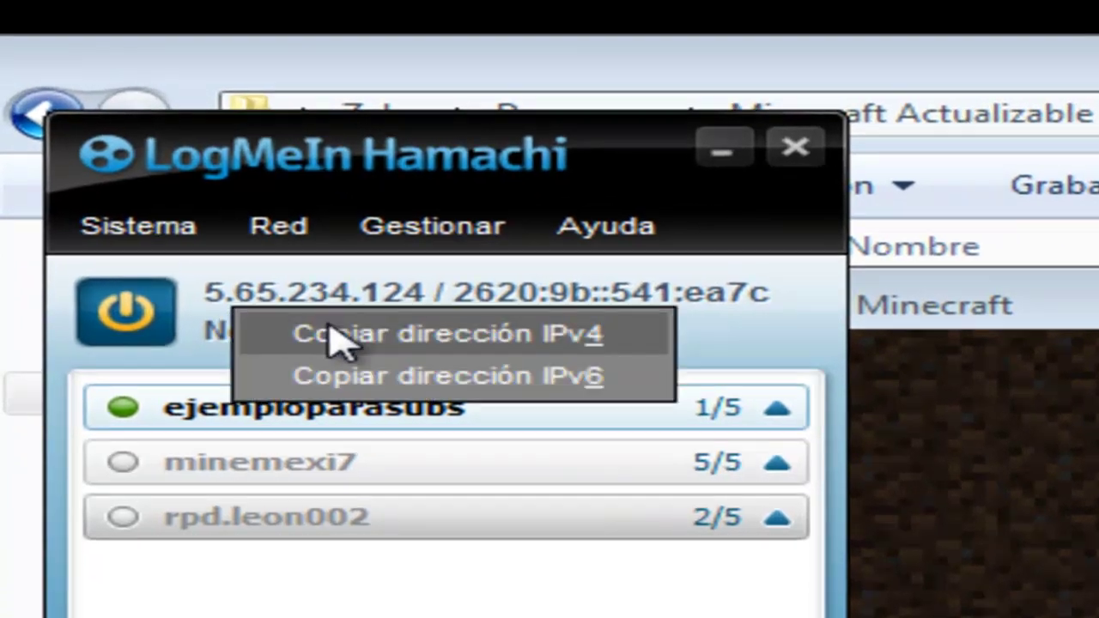
pyautogui.click(333, 333)
pyautogui.click(456, 338)
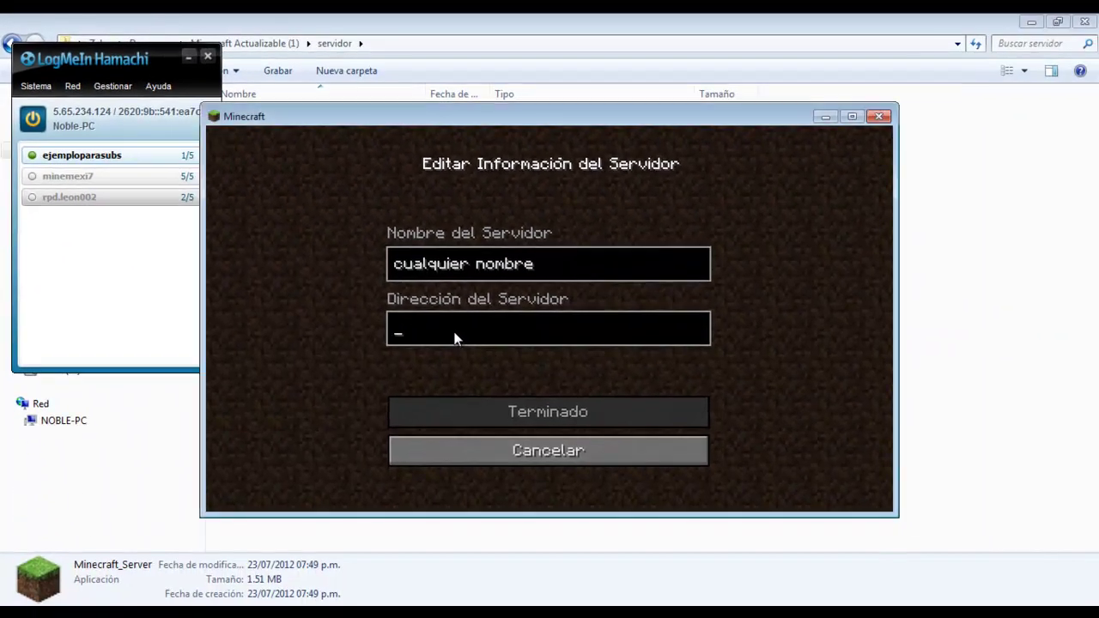
pyautogui.hotkey('ctrl', 'v')
pyautogui.click(548, 419)
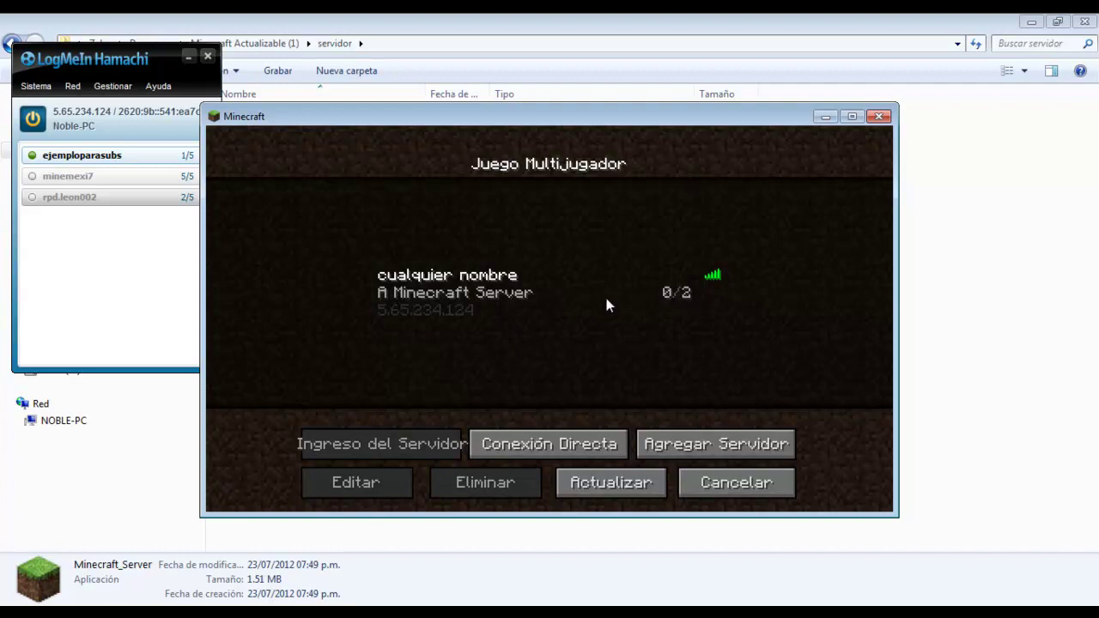
# Join 'cualquier nombre', walk through the jungle, then pause and leave to the title screen
pyautogui.click(447, 292)
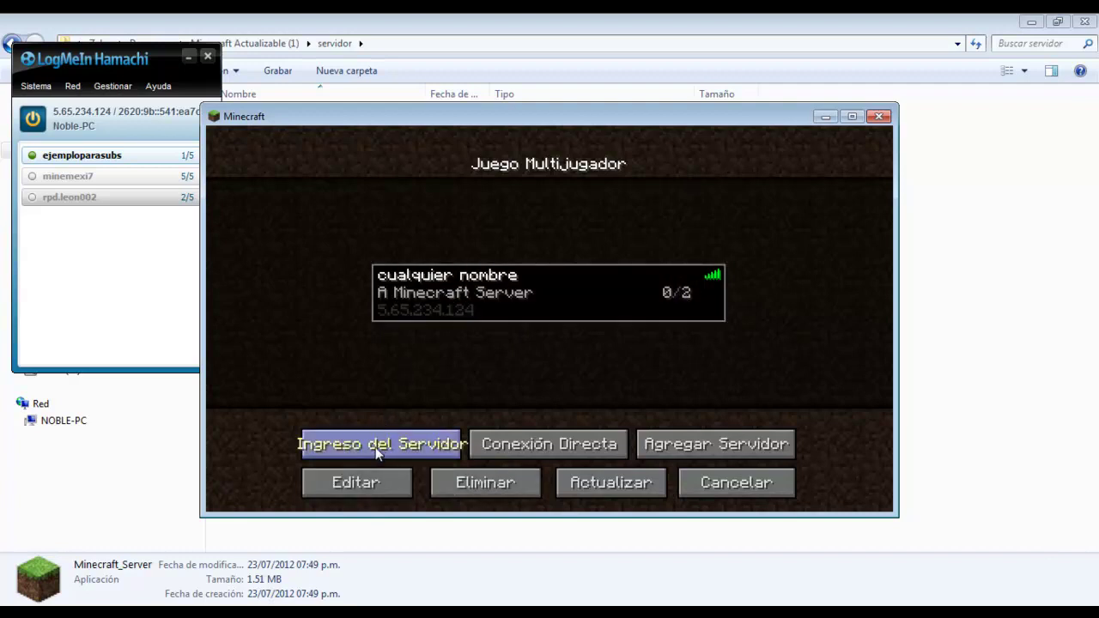
pyautogui.click(375, 448)
pyautogui.press('w')
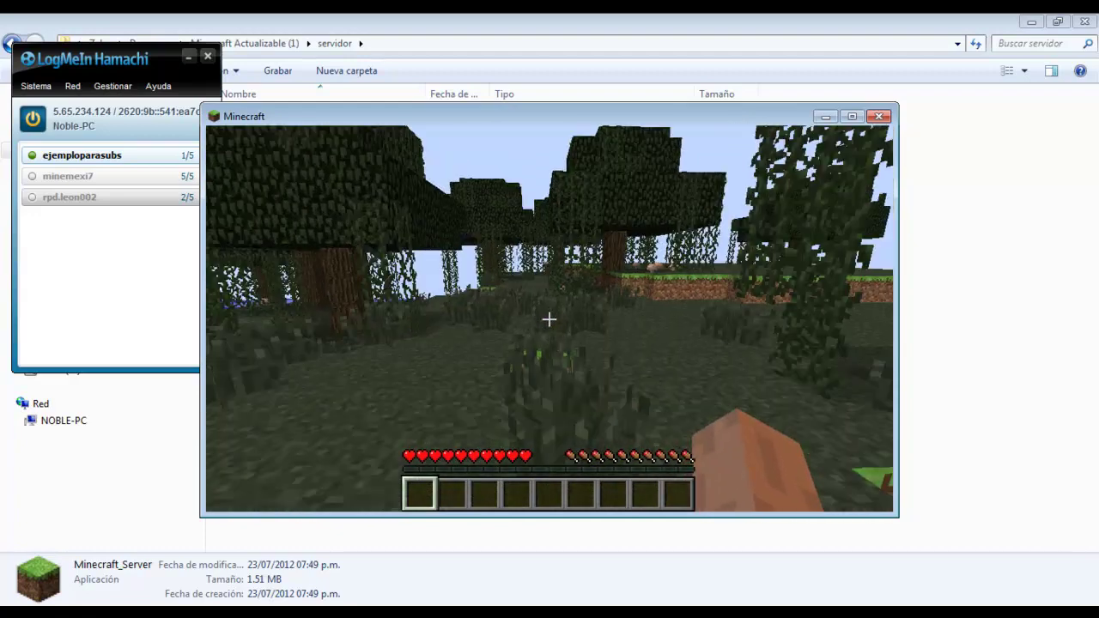
pyautogui.press('w')
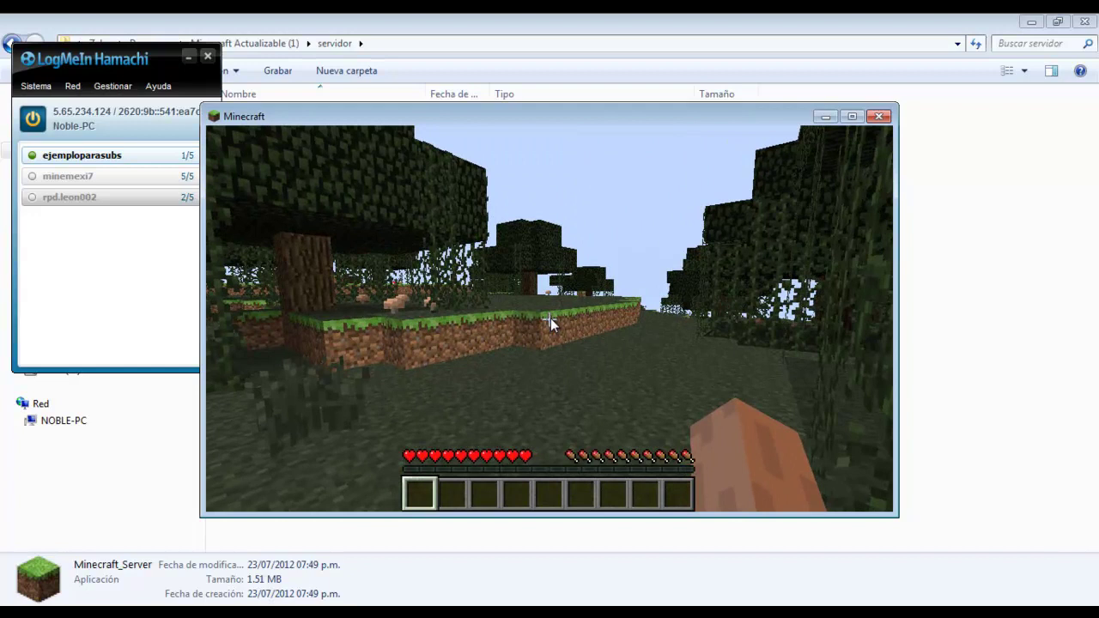
pyautogui.press('Escape')
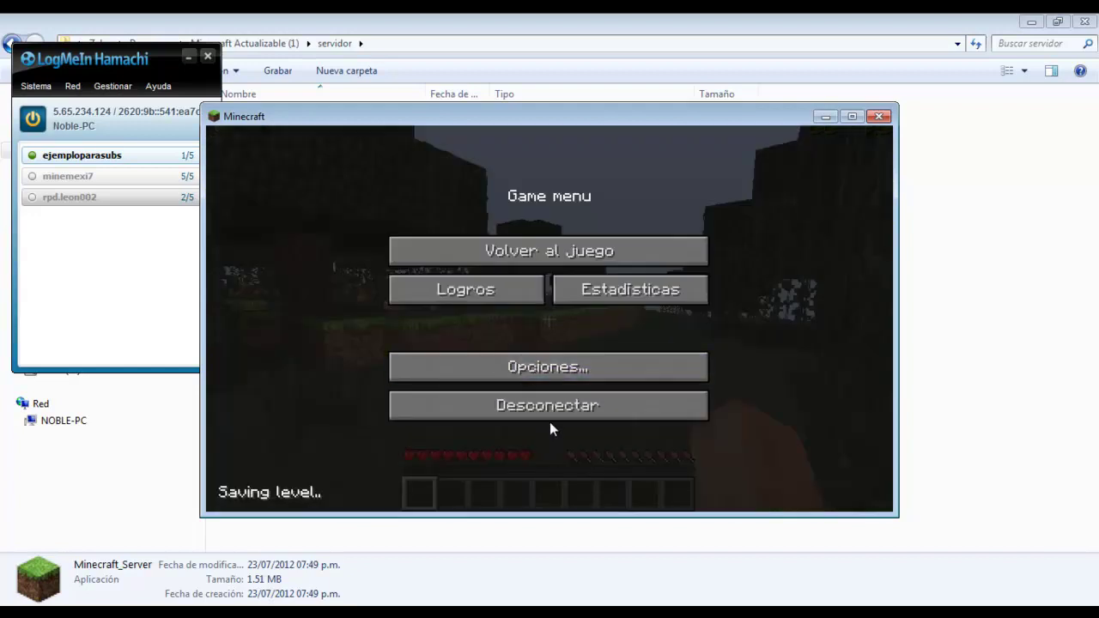
pyautogui.click(552, 419)
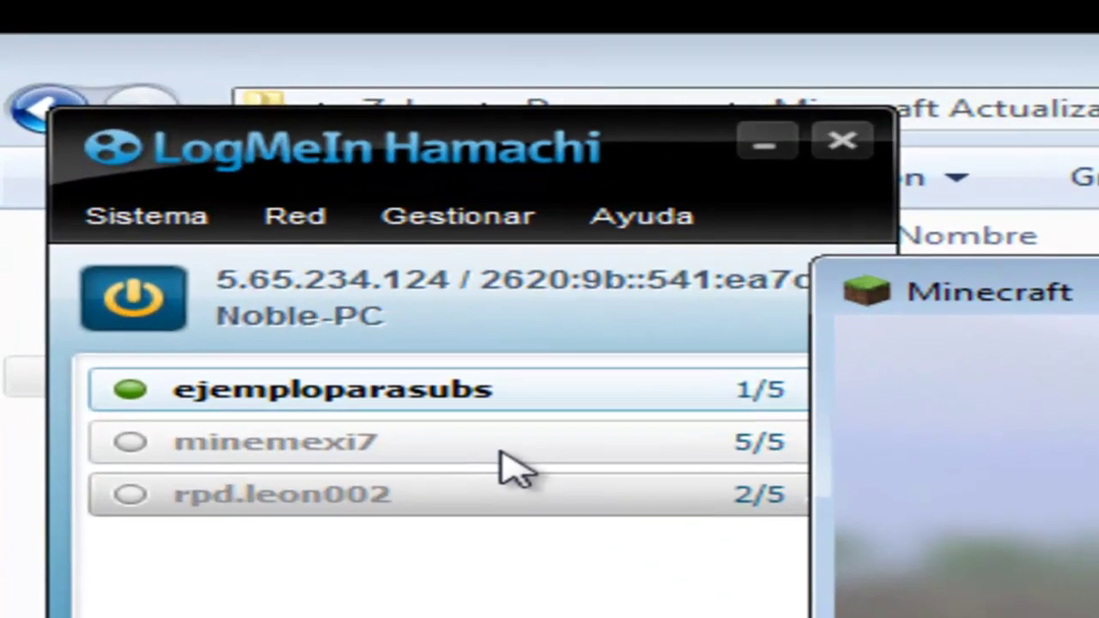
# Copy the IPv4 address 5.65.234.124 from Hamachi
pyautogui.click(319, 179)
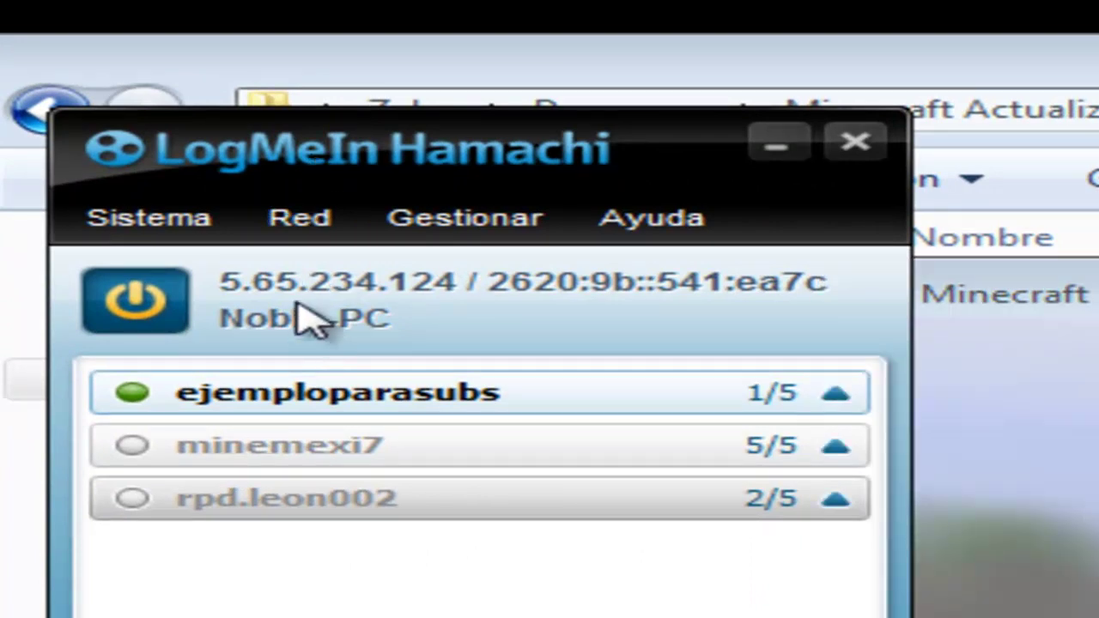
pyautogui.click(300, 276)
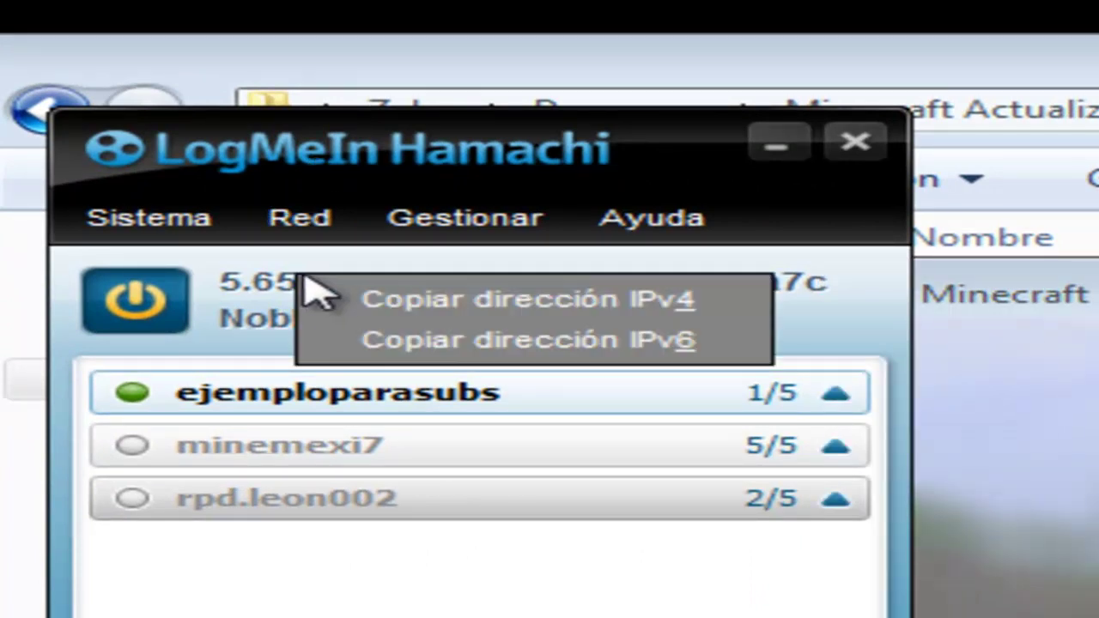
pyautogui.click(364, 302)
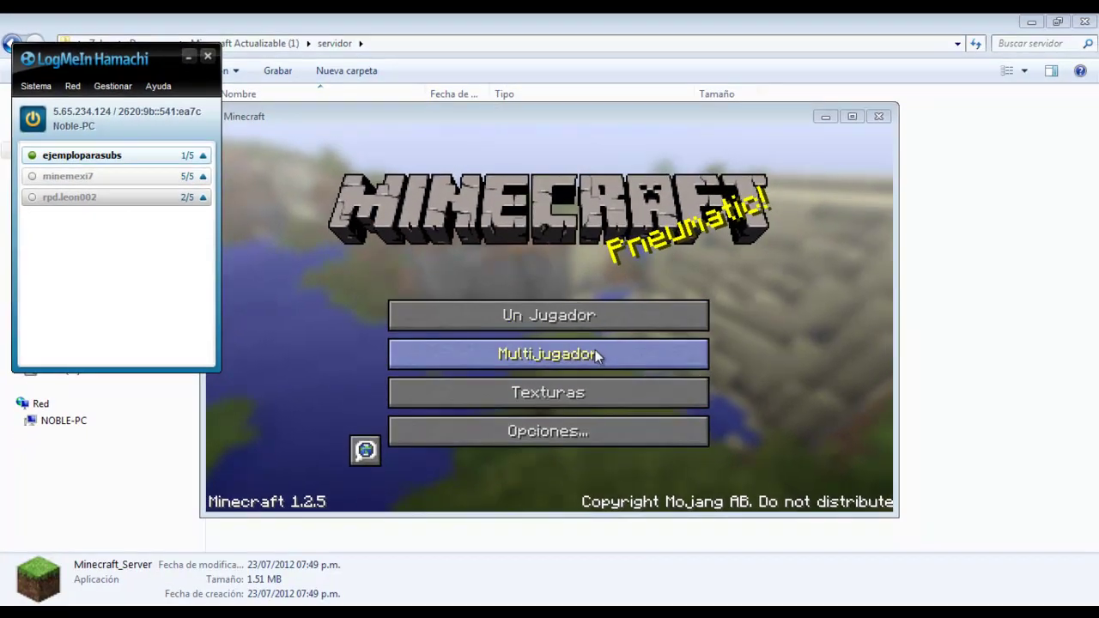
# Draft a new server entry with the pasted Hamachi address, then cancel it back to the list
pyautogui.click(596, 358)
pyautogui.click(716, 444)
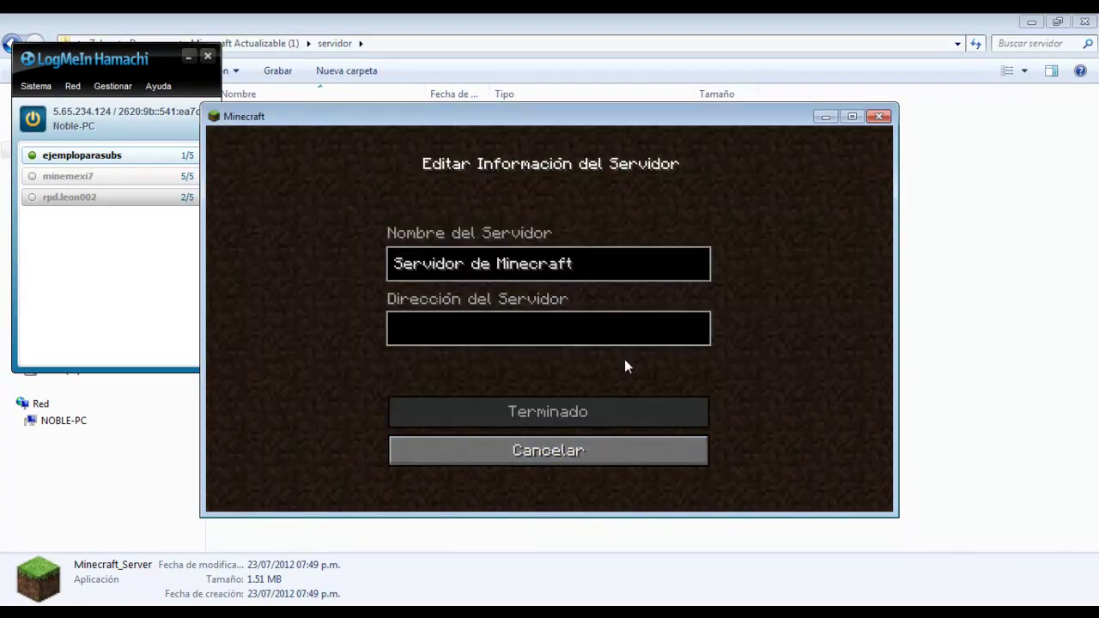
pyautogui.press('BackSpace')
pyautogui.press('BackSpace')
pyautogui.press('BackSpace')
pyautogui.press('BackSpace')
pyautogui.press('BackSpace')
pyautogui.press('BackSpace')
pyautogui.press('BackSpace')
pyautogui.press('BackSpace')
pyautogui.press('BackSpace')
pyautogui.press('BackSpace')
pyautogui.press('BackSpace')
pyautogui.press('BackSpace')
pyautogui.press('BackSpace')
pyautogui.press('BackSpace')
pyautogui.press('BackSpace')
pyautogui.press('BackSpace')
pyautogui.press('BackSpace')
pyautogui.press('BackSpace')
pyautogui.press('BackSpace')
pyautogui.press('BackSpace')
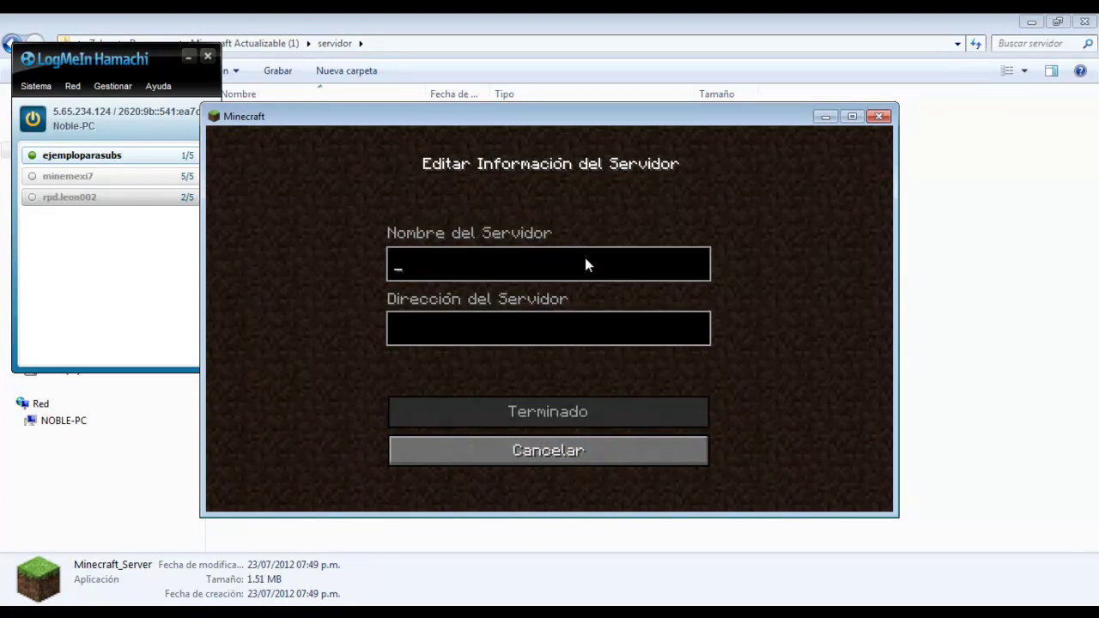
pyautogui.write('voy a entrar a este server porqu')
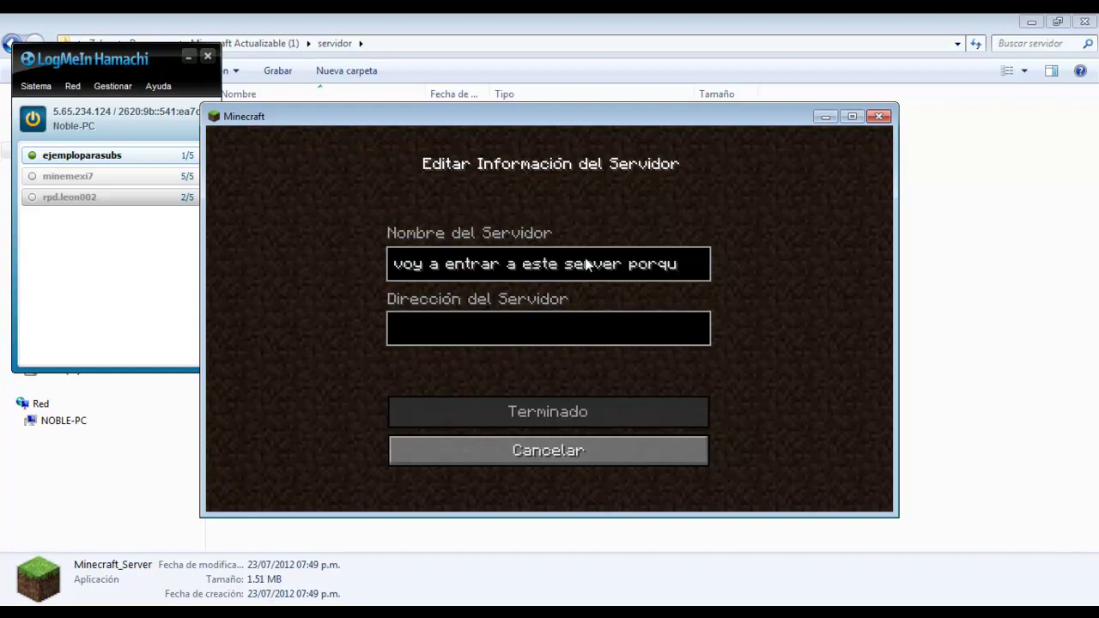
pyautogui.press('BackSpace')
pyautogui.press('BackSpace')
pyautogui.press('BackSpace')
pyautogui.press('BackSpace')
pyautogui.press('BackSpace')
pyautogui.click(534, 325)
pyautogui.write('5.65.234.124')
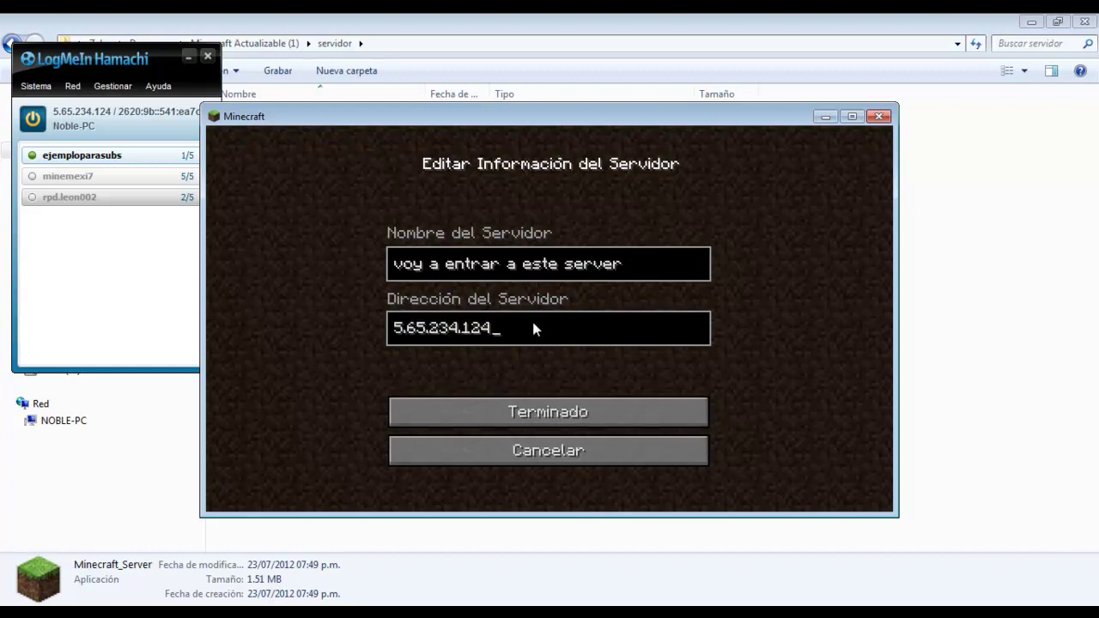
pyautogui.click(512, 451)
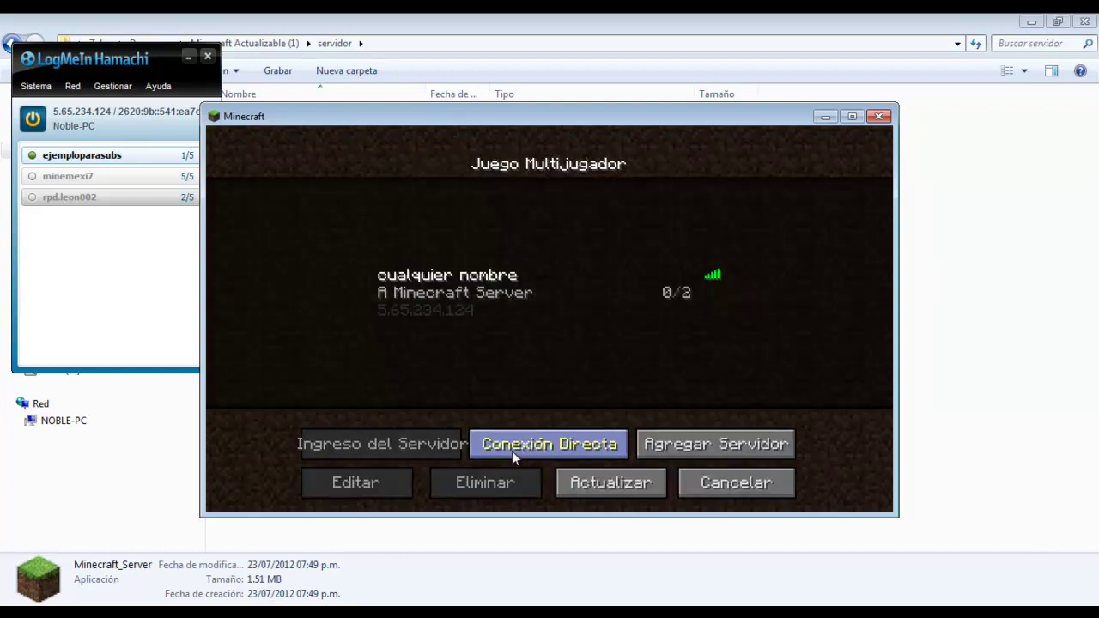
# Join 'cualquier nombre', walk through the trees toward the lake, and pause to the Game menu
pyautogui.doubleClick(461, 283)
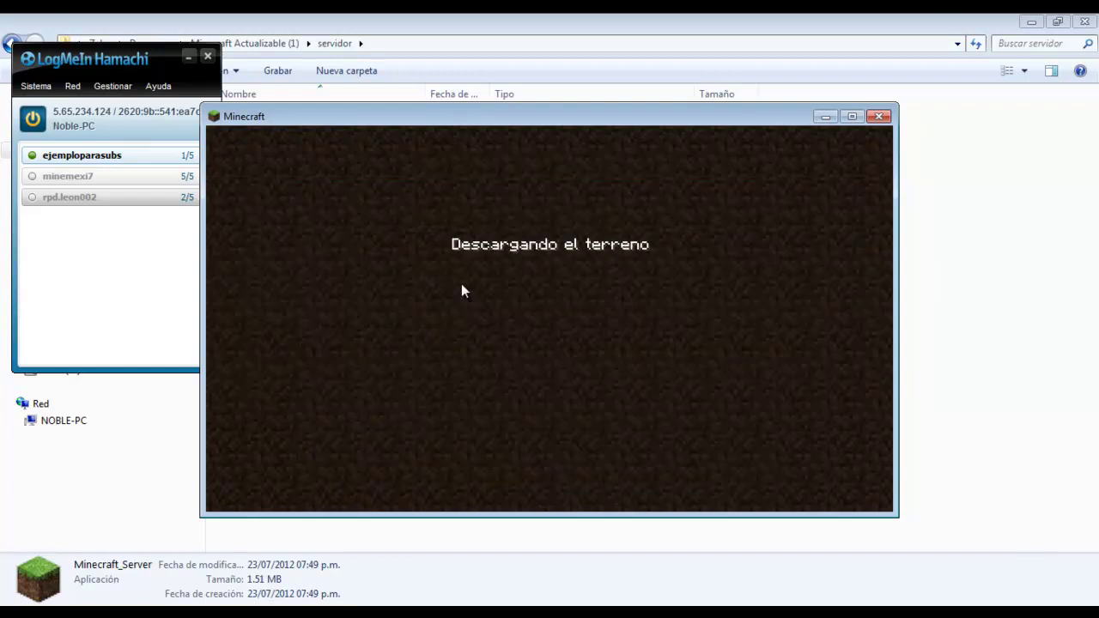
pyautogui.moveTo(549, 319)
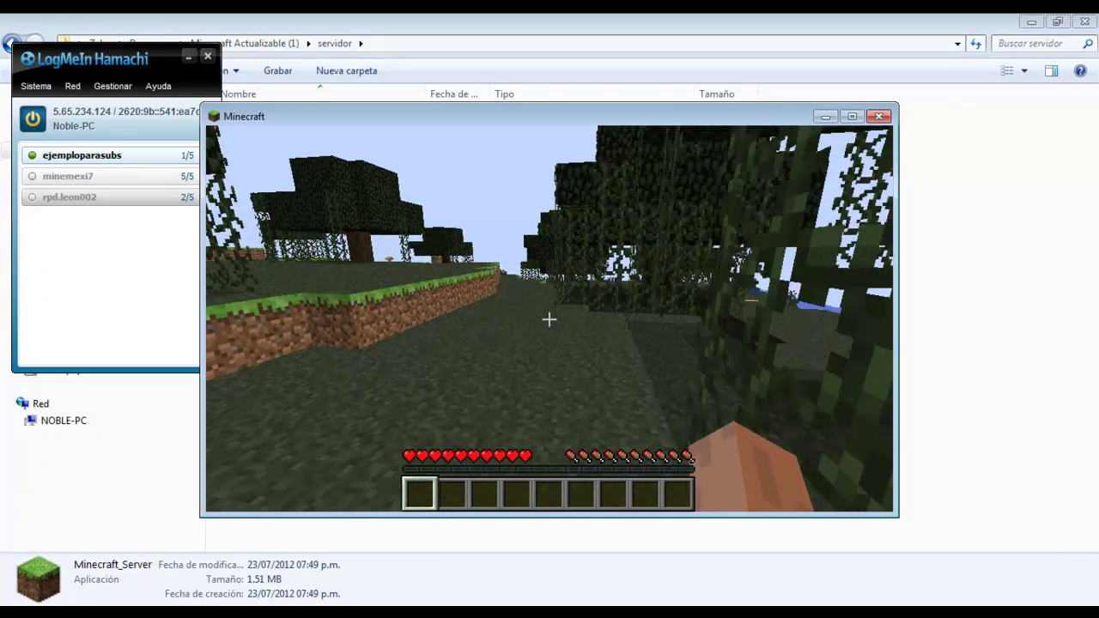
pyautogui.press('w')
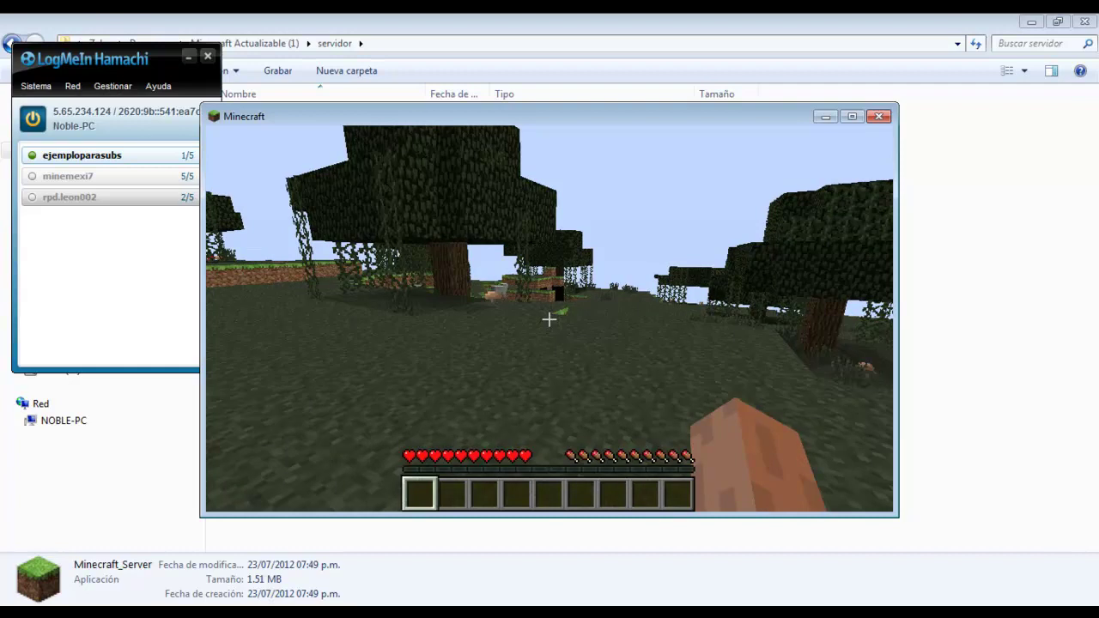
pyautogui.press('w')
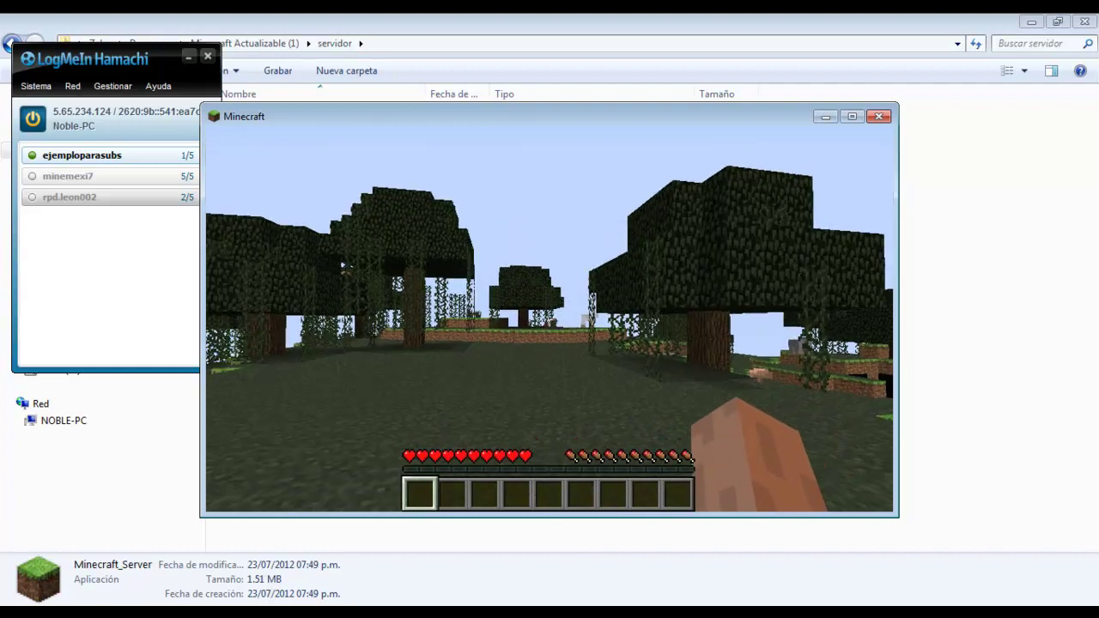
pyautogui.press('w')
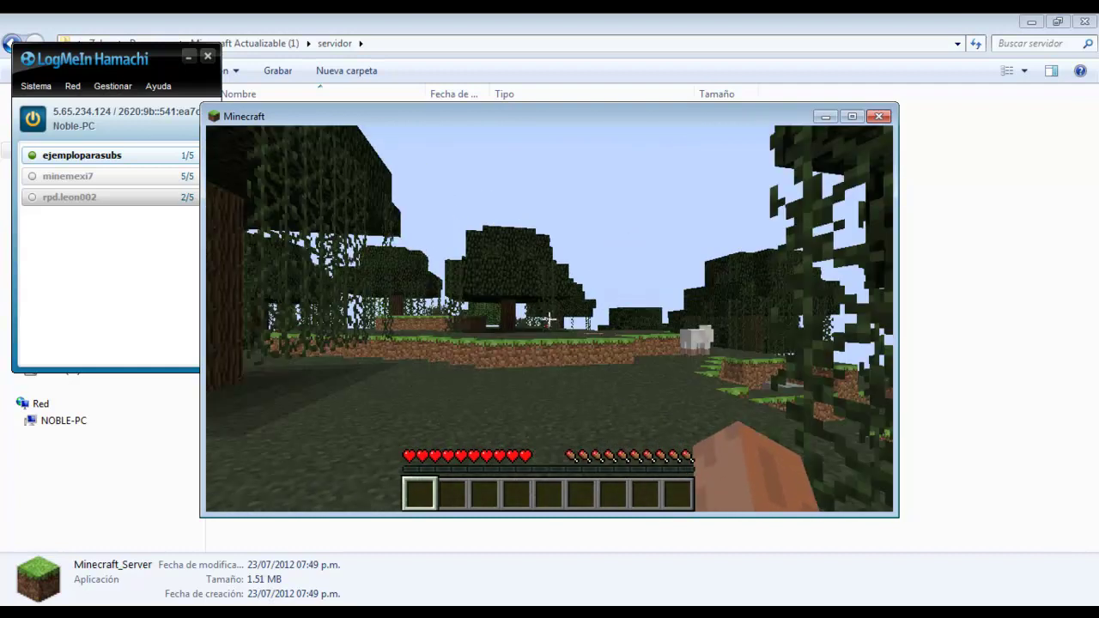
pyautogui.press('w')
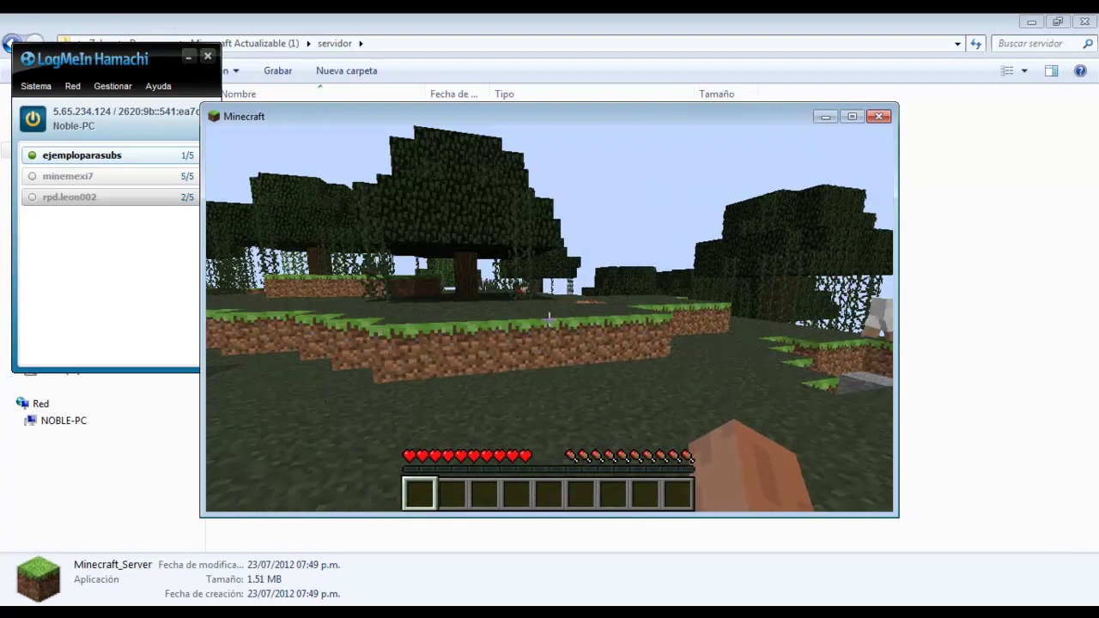
pyautogui.press('w')
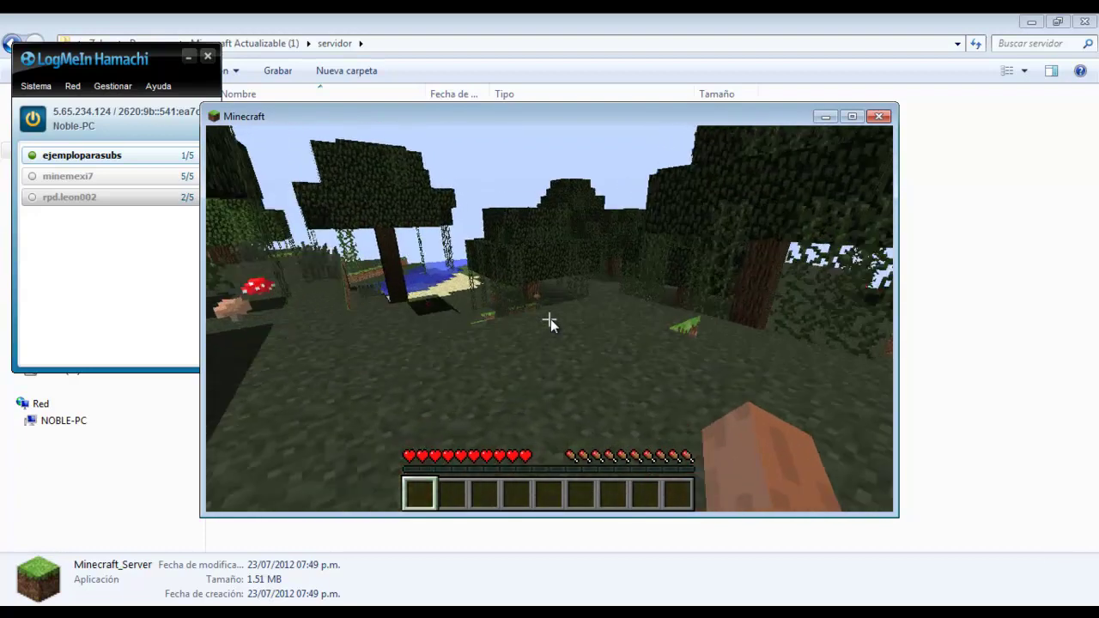
pyautogui.press('w')
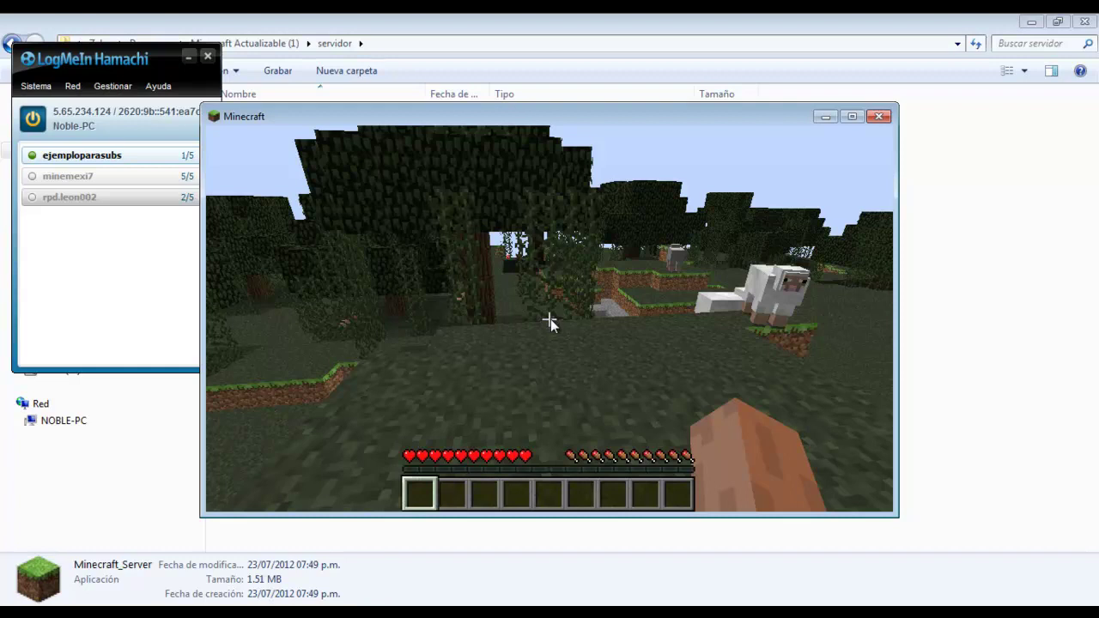
pyautogui.press('Escape')
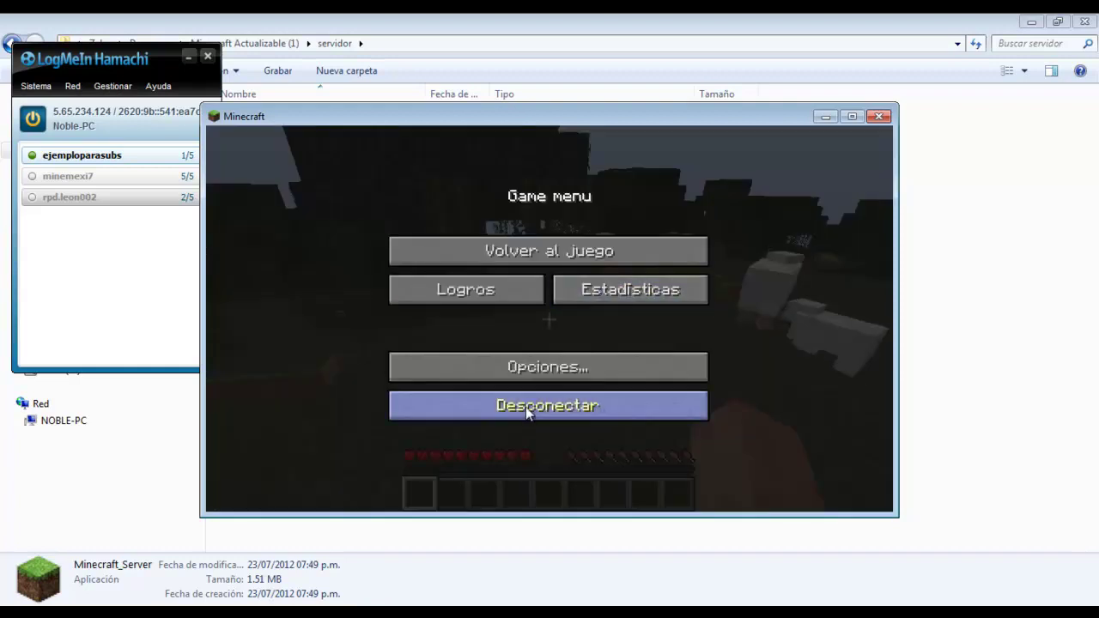
# Disconnect, close the Minecraft game and server windows, minimize Hamachi, and open servidor\world
pyautogui.click(526, 407)
pyautogui.click(878, 117)
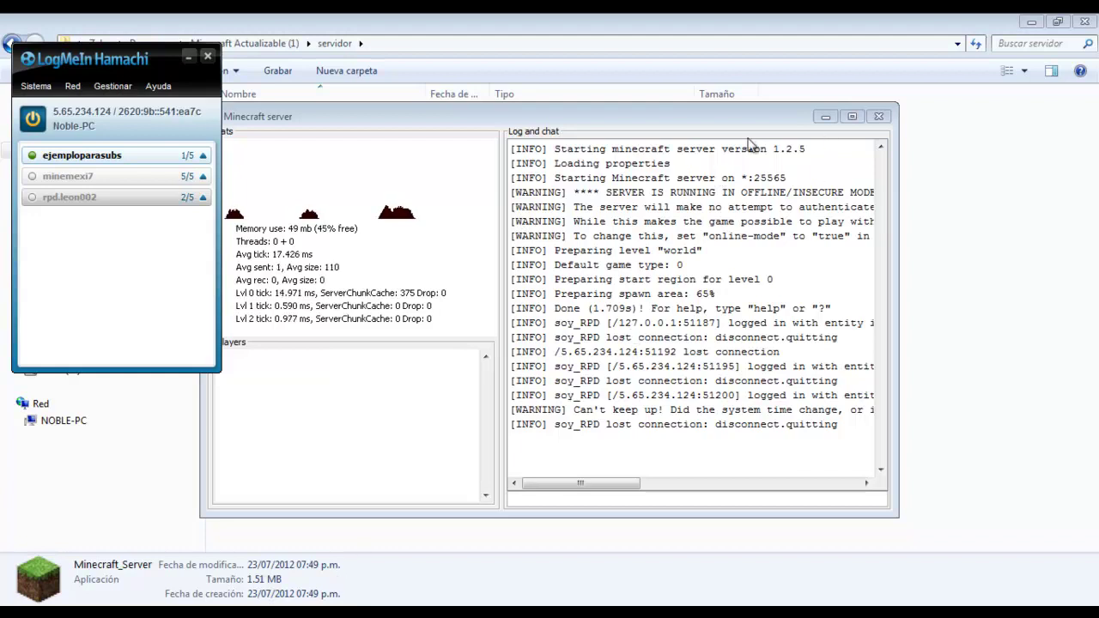
pyautogui.click(881, 117)
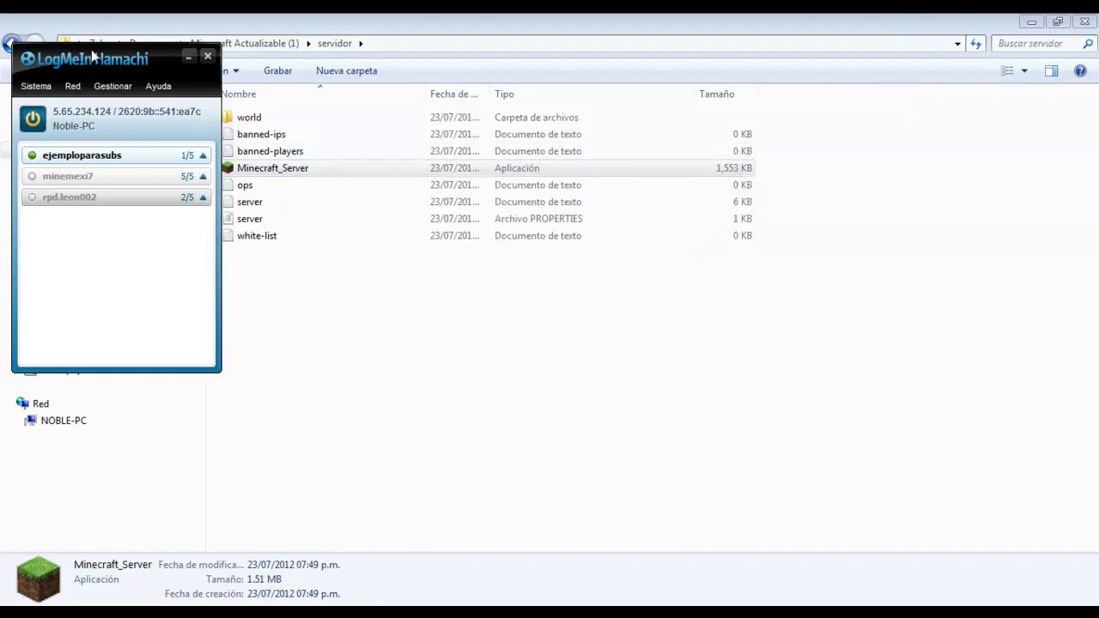
pyautogui.click(189, 58)
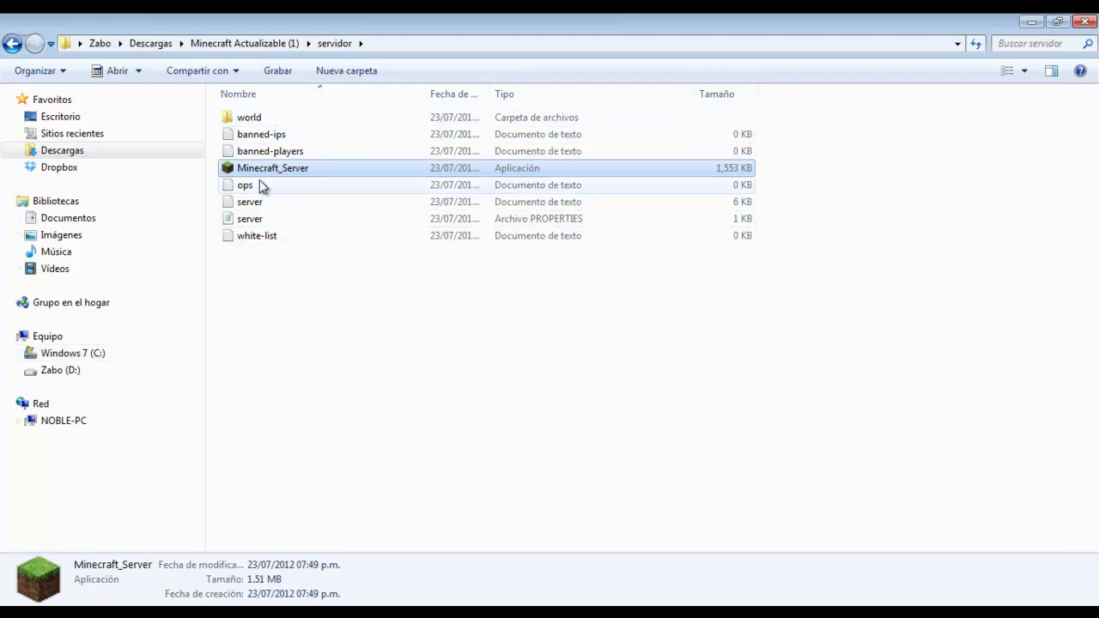
pyautogui.doubleClick(251, 120)
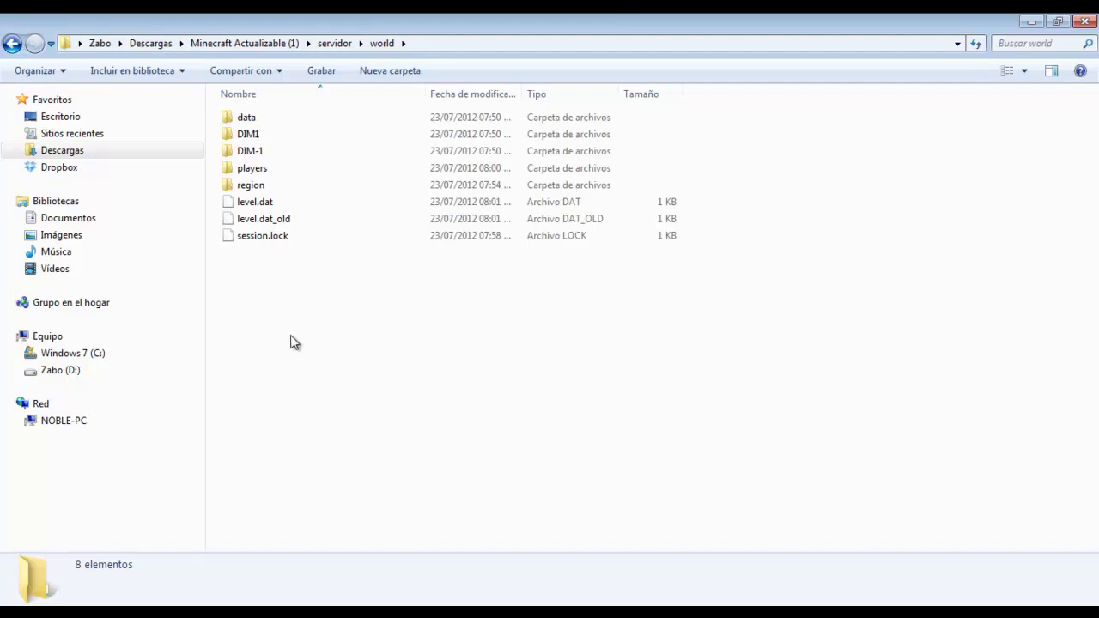
# Permanently delete all eight items in the server's world folder
pyautogui.moveTo(290, 341); pyautogui.dragTo(241, 112)
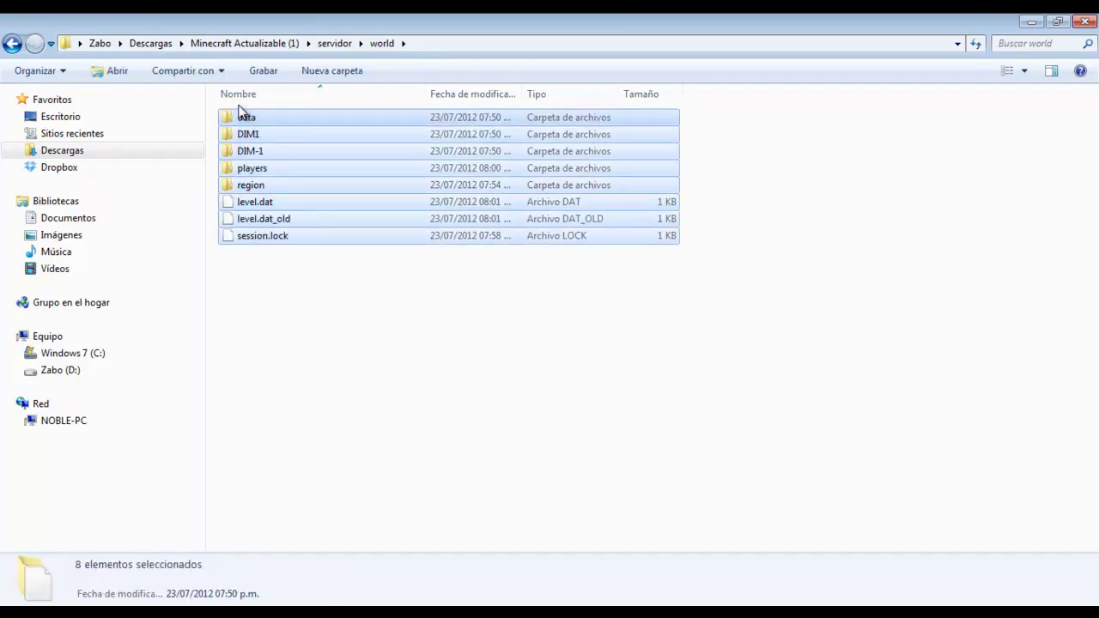
pyautogui.hotkey('shift', 'Delete')
pyautogui.press('Return')
# Bring up the Run box with %appdata% entered
pyautogui.hotkey('alt', 'Tab')
pyautogui.hotkey('alt', 'Tab')
pyautogui.hotkey('alt', 'Tab')
pyautogui.hotkey('alt', 'Tab')
pyautogui.hotkey('alt', 'Tab')
pyautogui.hotkey('alt', 'Tab')
pyautogui.hotkey('alt', 'Tab')
pyautogui.hotkey('alt', 'Tab')
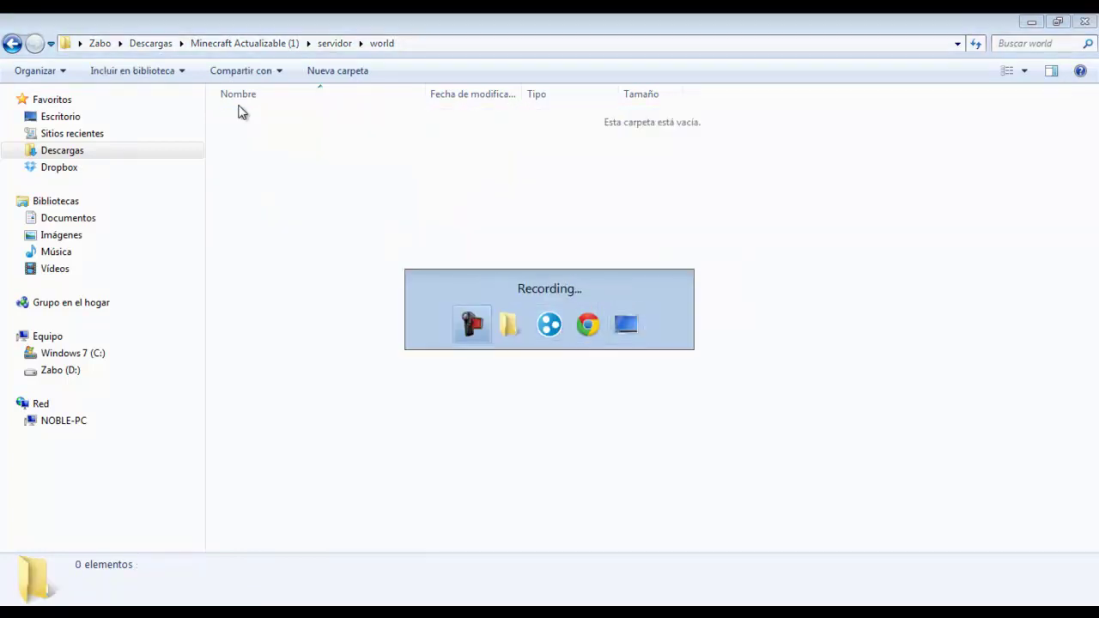
pyautogui.hotkey('alt', 'Tab')
pyautogui.hotkey('alt', 'Tab')
pyautogui.hotkey('alt', 'Tab')
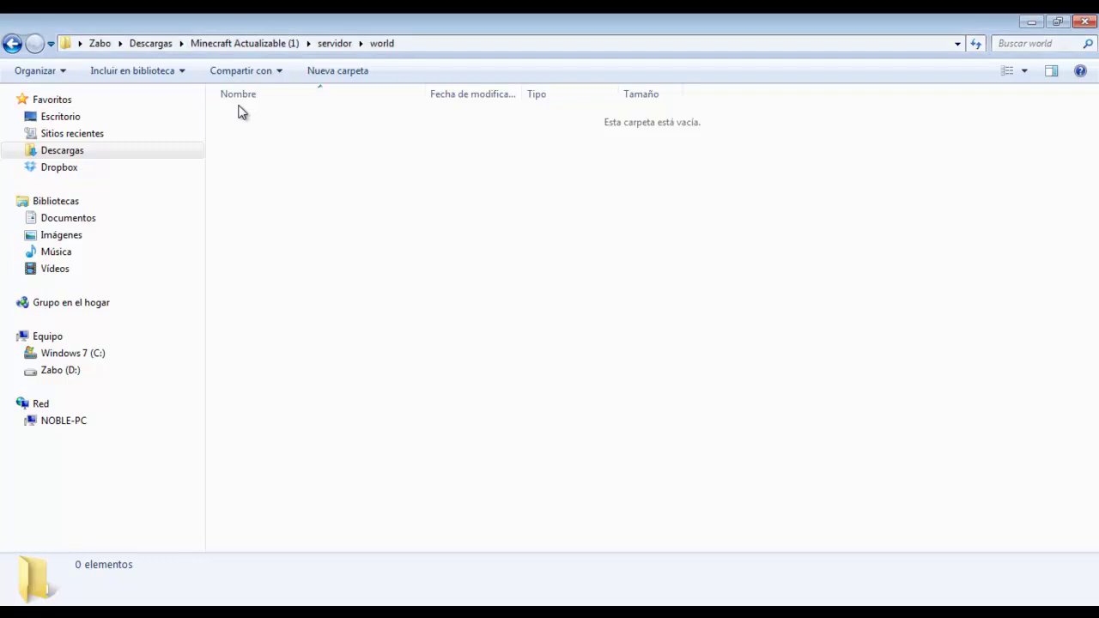
pyautogui.press('super+r')
pyautogui.press('Down')
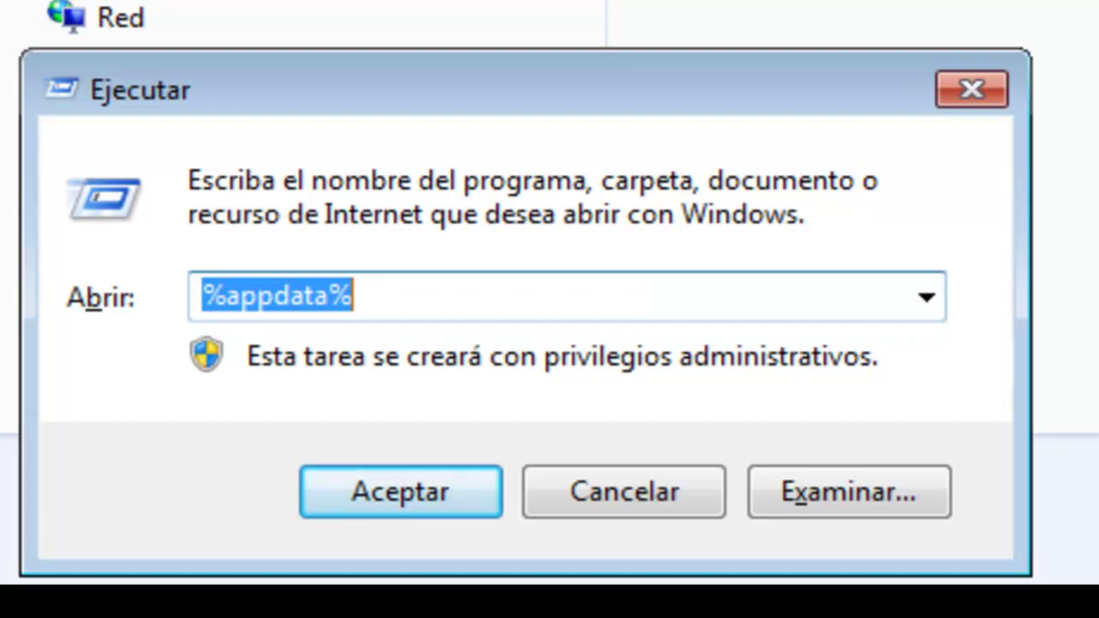
# Go to the Roaming .minecraft\saves folder
pyautogui.press('Return')
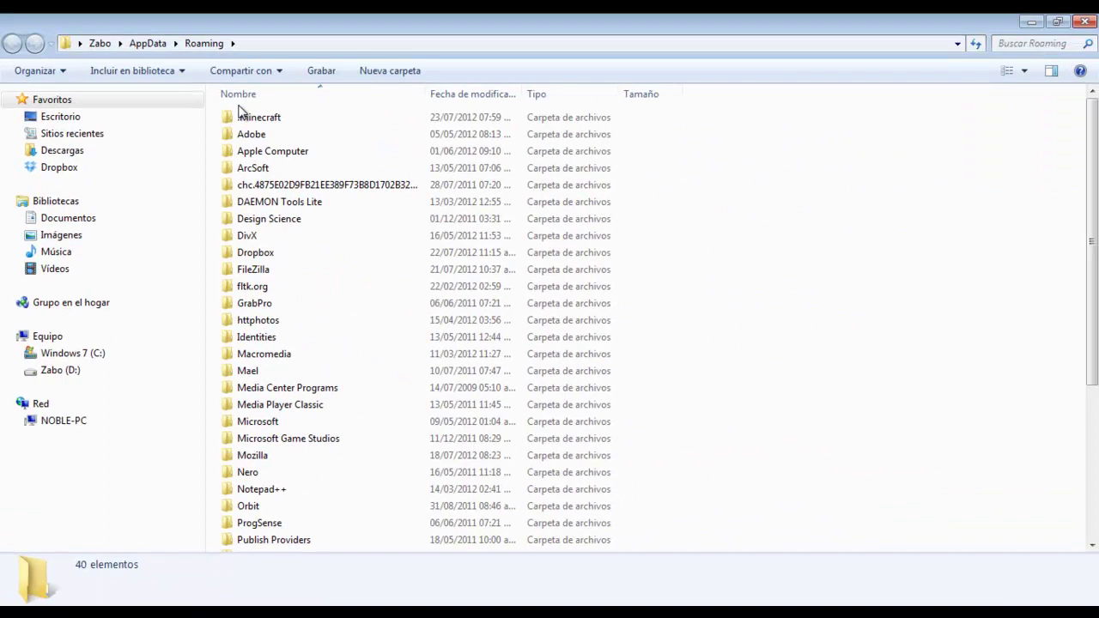
pyautogui.doubleClick(246, 116)
pyautogui.doubleClick(247, 151)
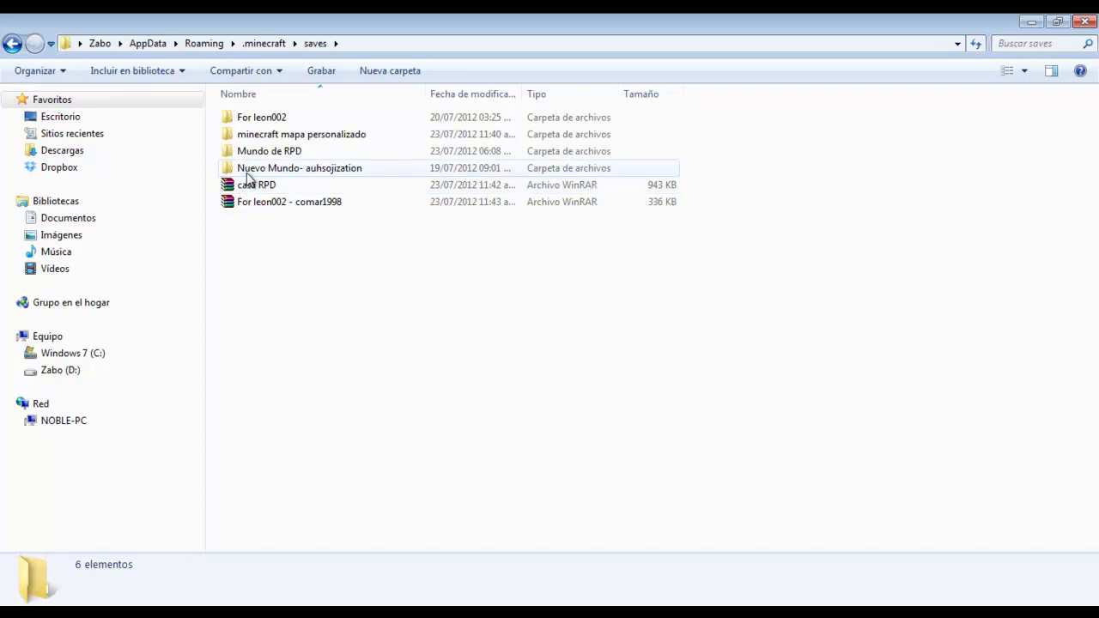
# Open the 'Nuevo Mundo- auhsojization' world and select all six of its items
pyautogui.click(242, 119)
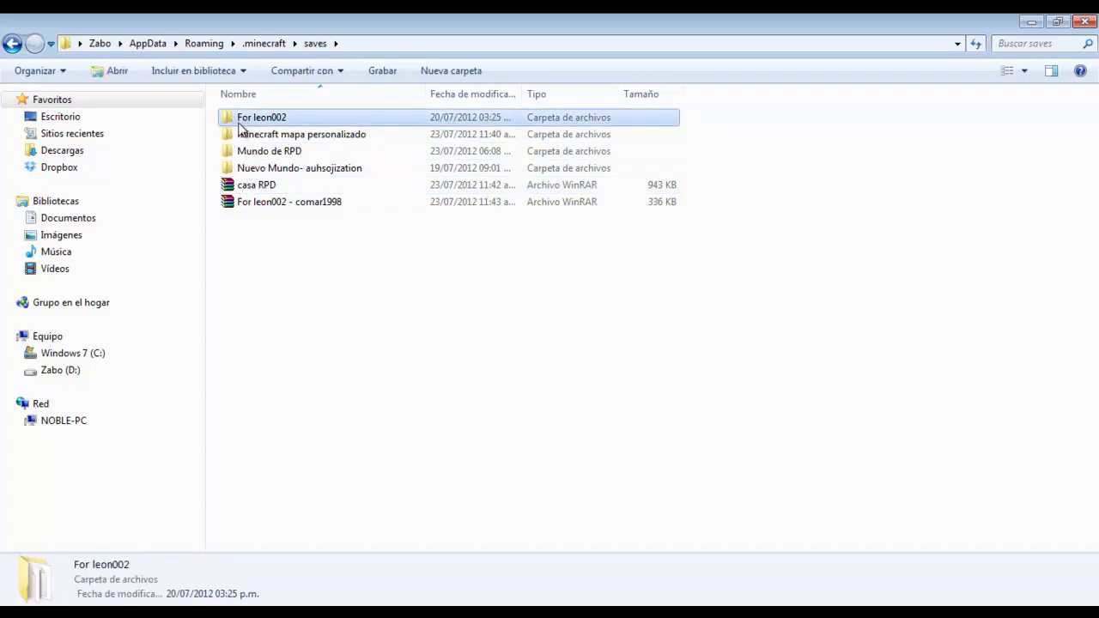
pyautogui.click(241, 138)
pyautogui.click(244, 152)
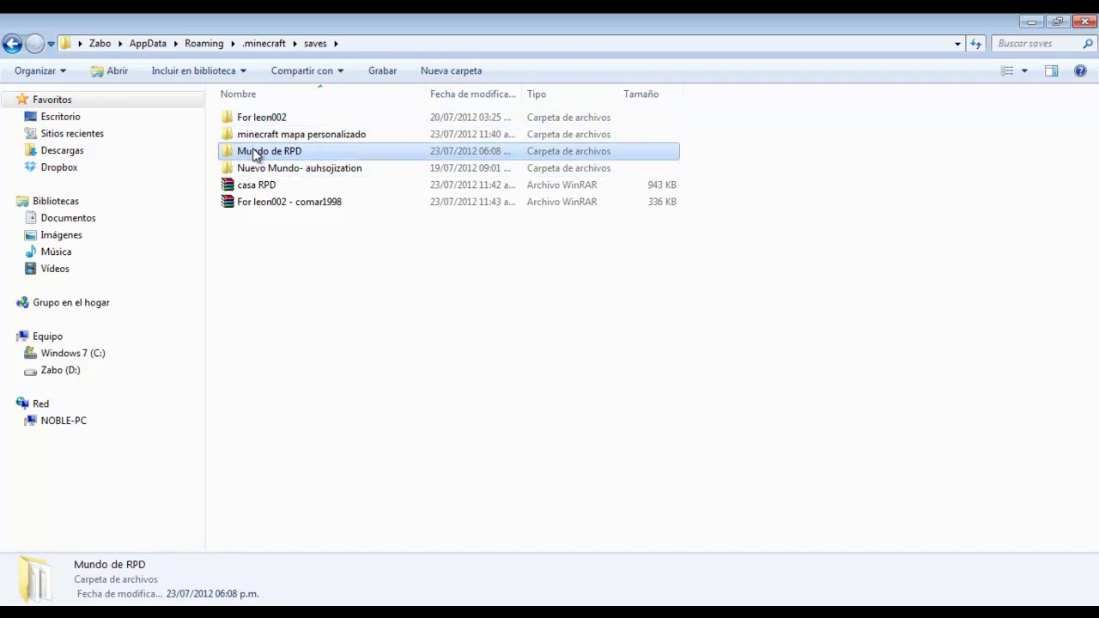
pyautogui.doubleClick(250, 169)
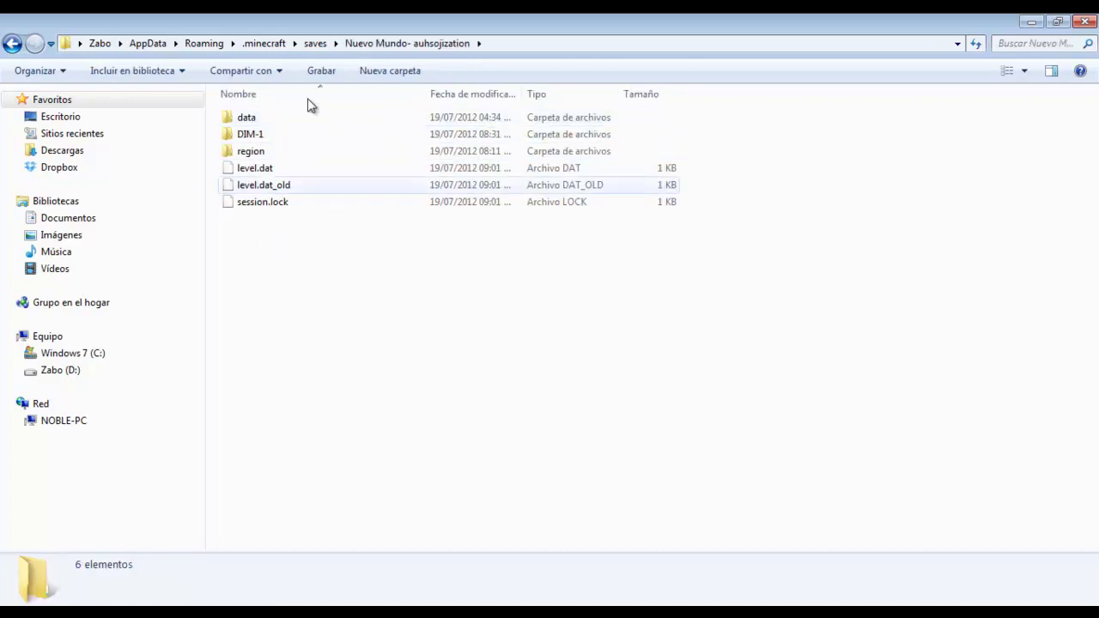
pyautogui.moveTo(263, 238); pyautogui.dragTo(221, 43)
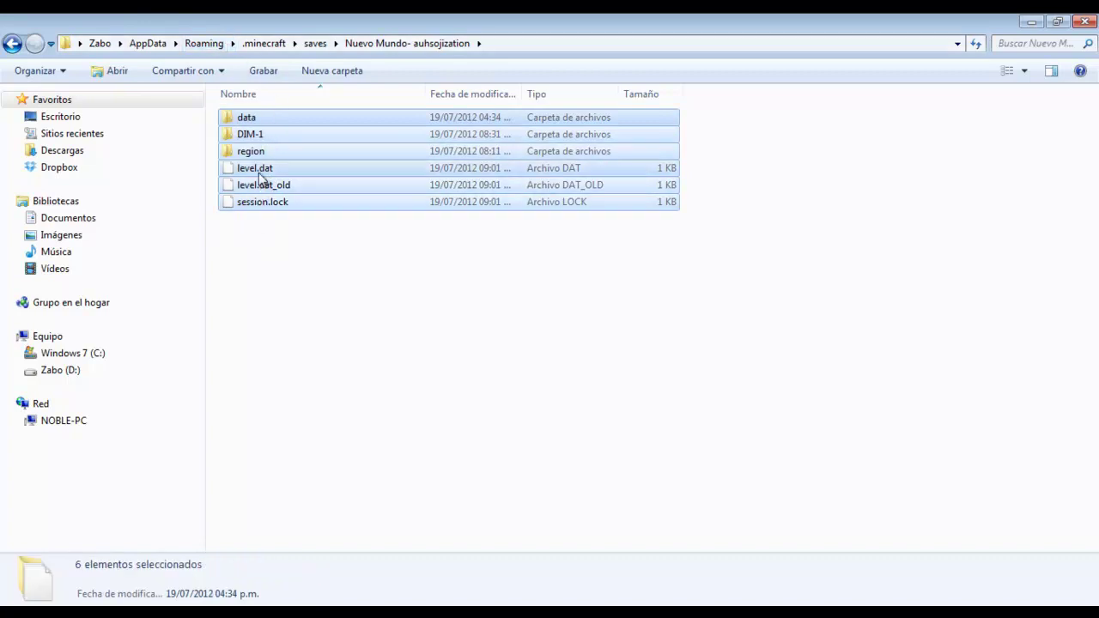
# Paste data, DIM-1, region, level.dat, level.dat_old and session.lock into servidor\world
pyautogui.hotkey('alt', 'Tab')
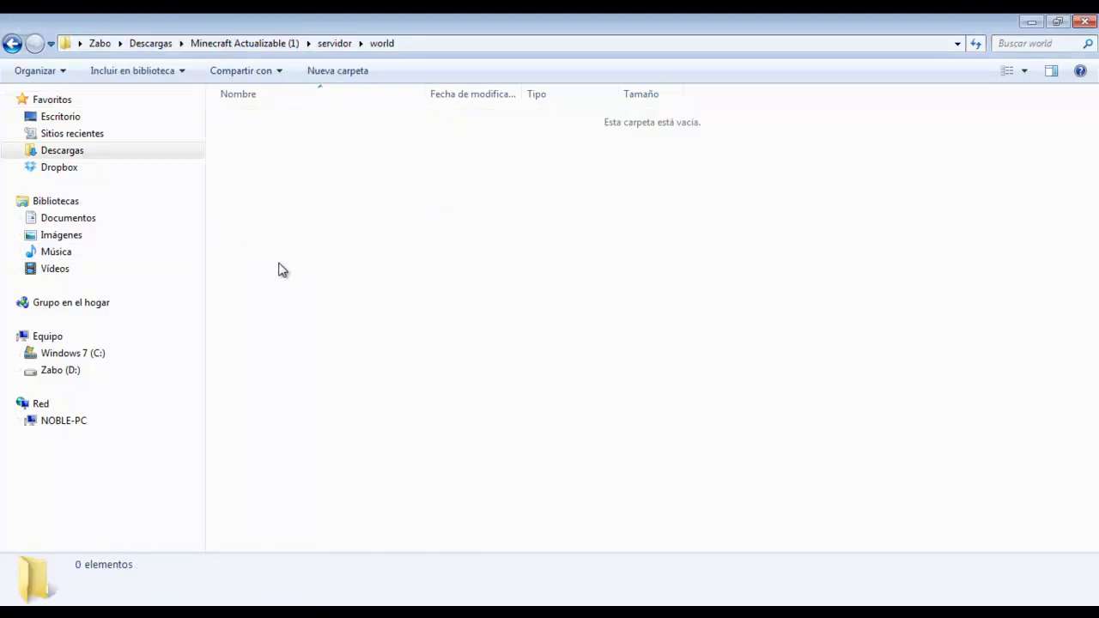
pyautogui.rightClick(292, 170)
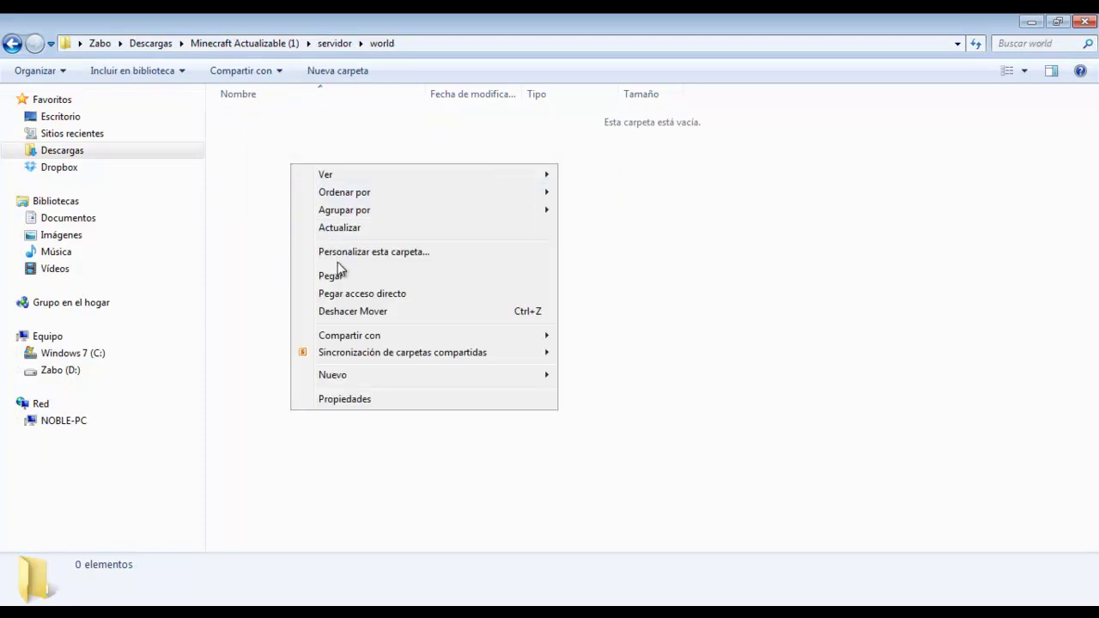
pyautogui.click(341, 274)
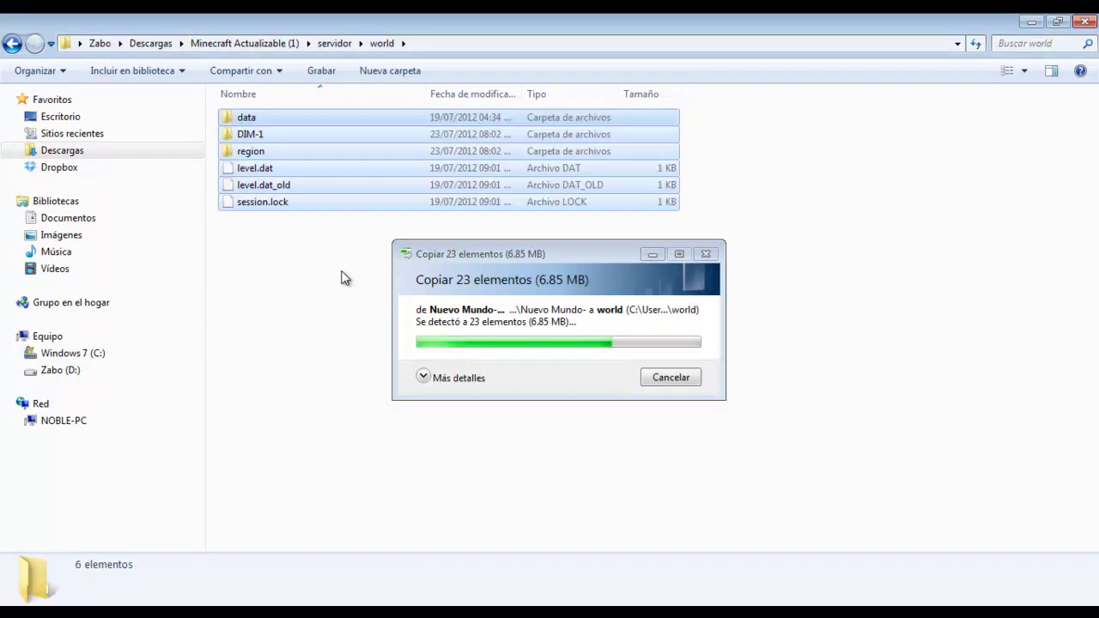
pyautogui.click(341, 277)
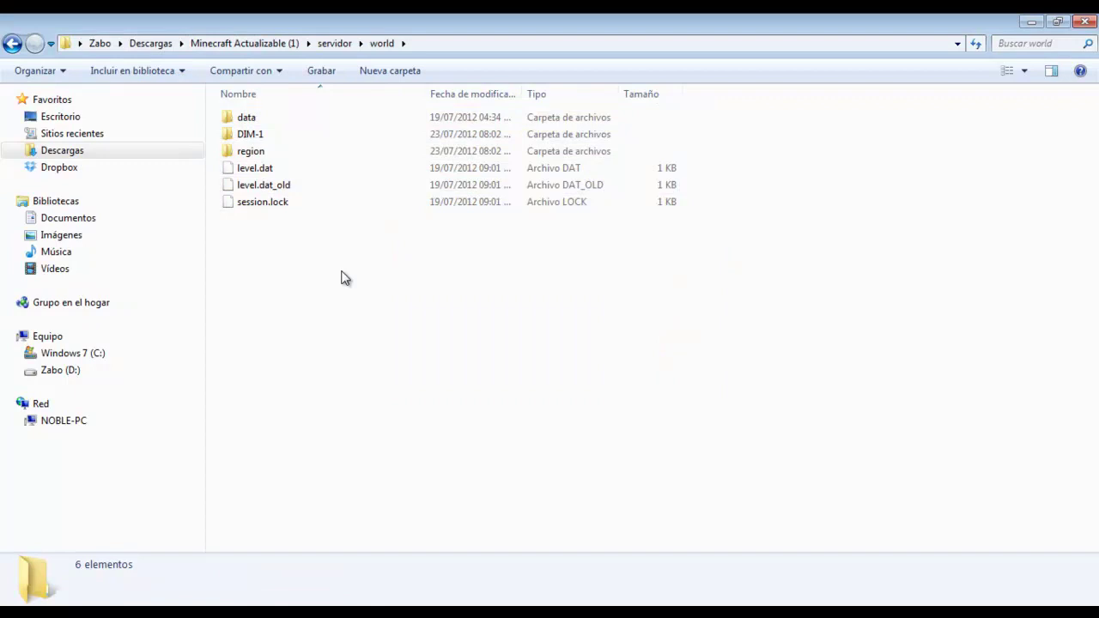
pyautogui.hotkey('alt', 'Tab')
pyautogui.hotkey('alt', 'Tab')
pyautogui.hotkey('alt', 'Tab')
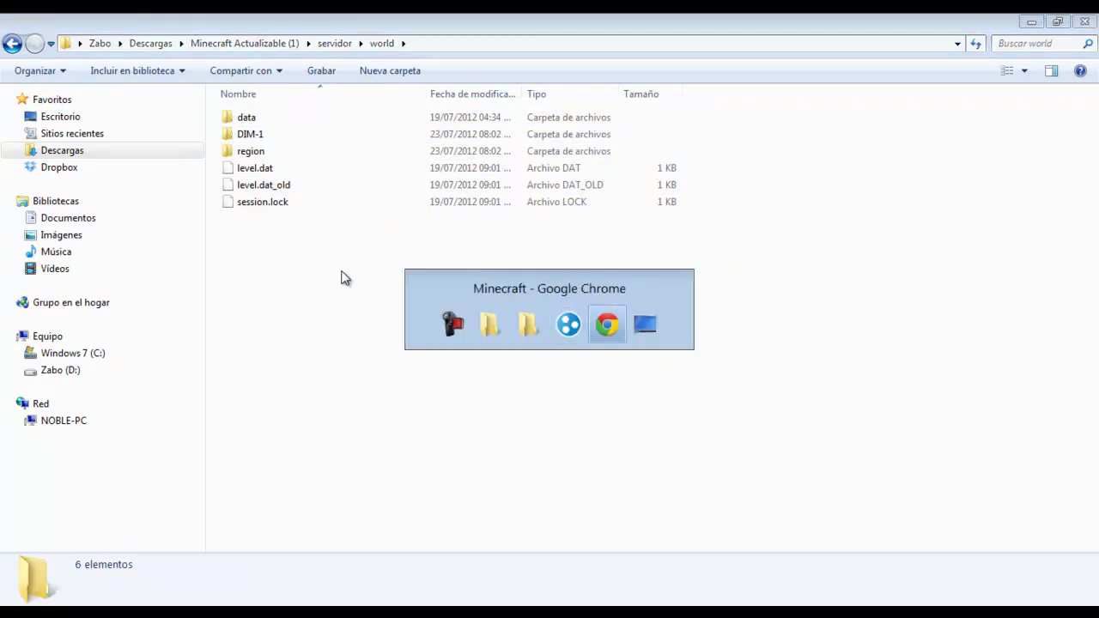
pyautogui.hotkey('alt', 'Tab')
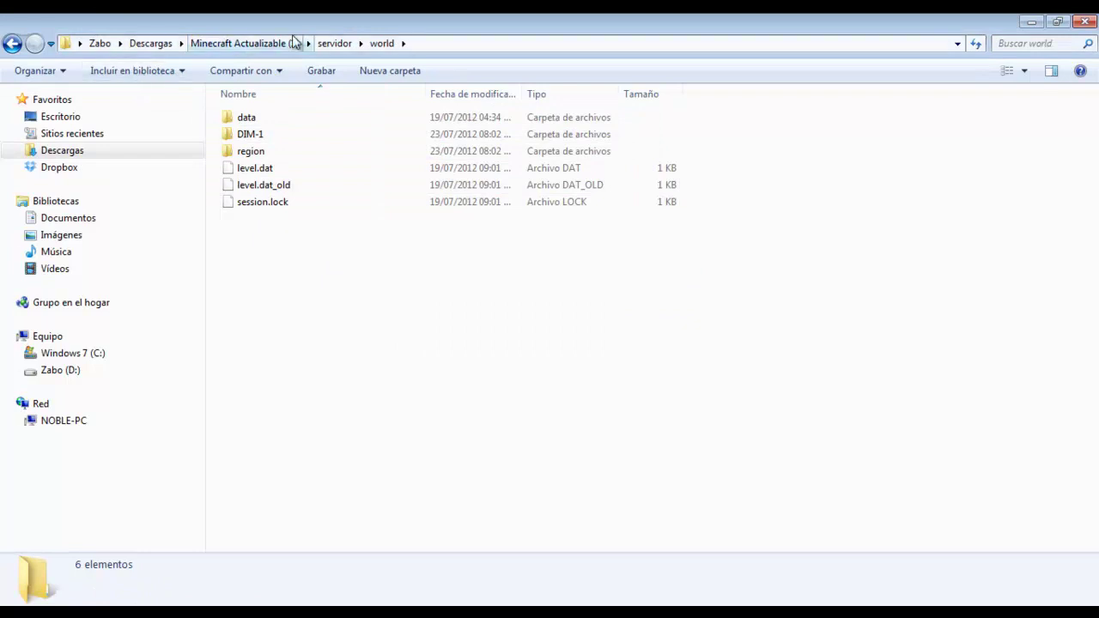
# Run Minecraft_Server from the servidor folder so it loads the copied world
pyautogui.click(335, 45)
pyautogui.click(265, 169)
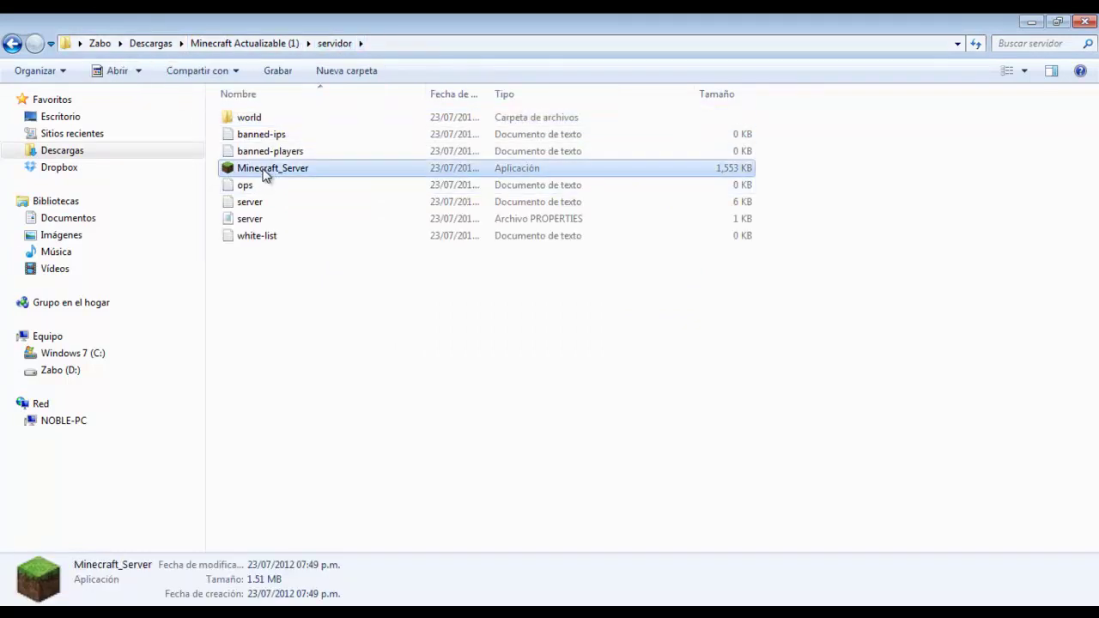
pyautogui.hotkey('alt', 'Tab')
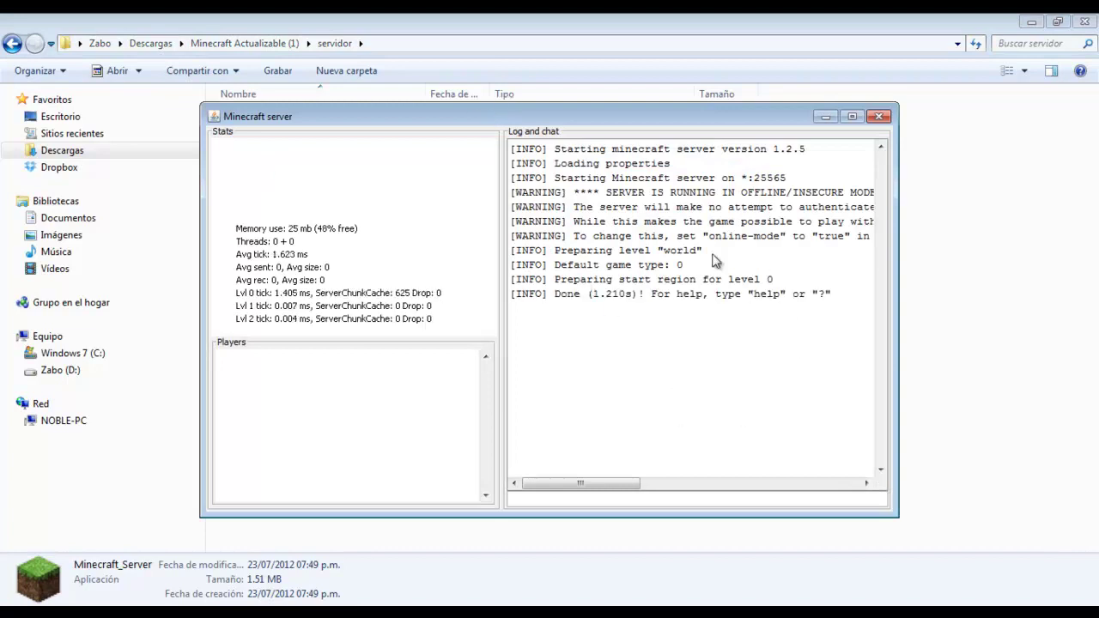
# Launch the Free launcher for Minecraft Alpha and enter the game
pyautogui.press('super')
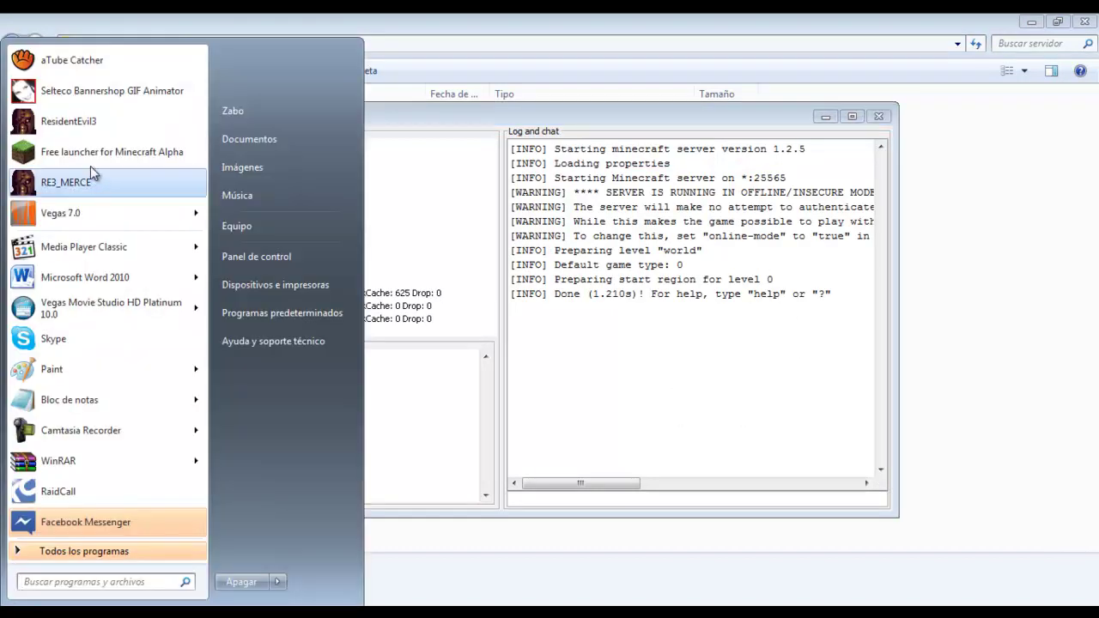
pyautogui.click(84, 156)
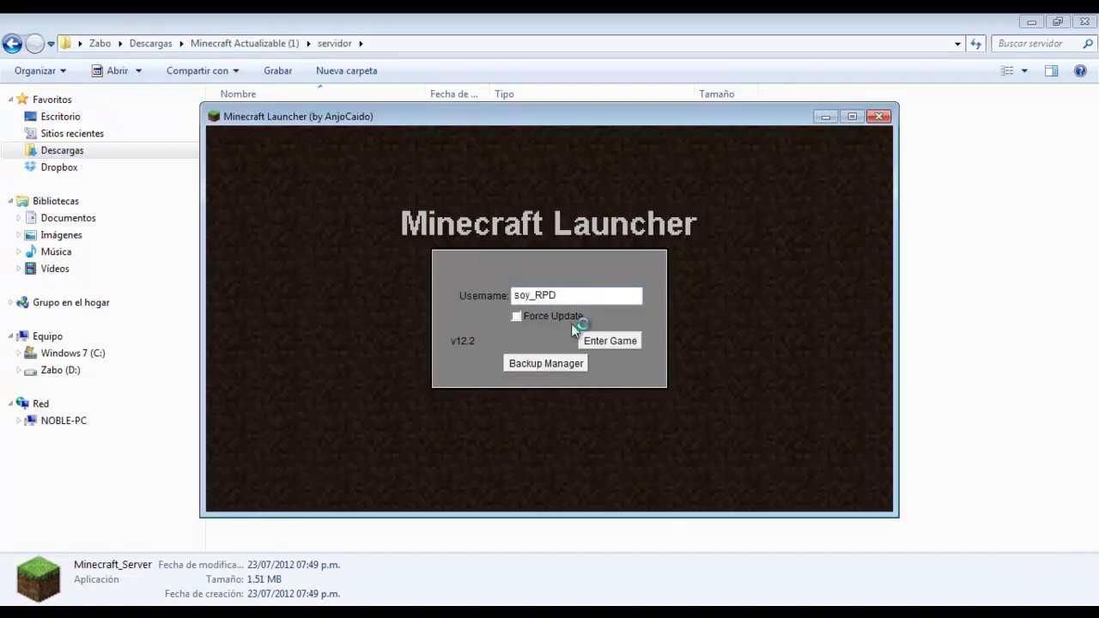
pyautogui.click(588, 341)
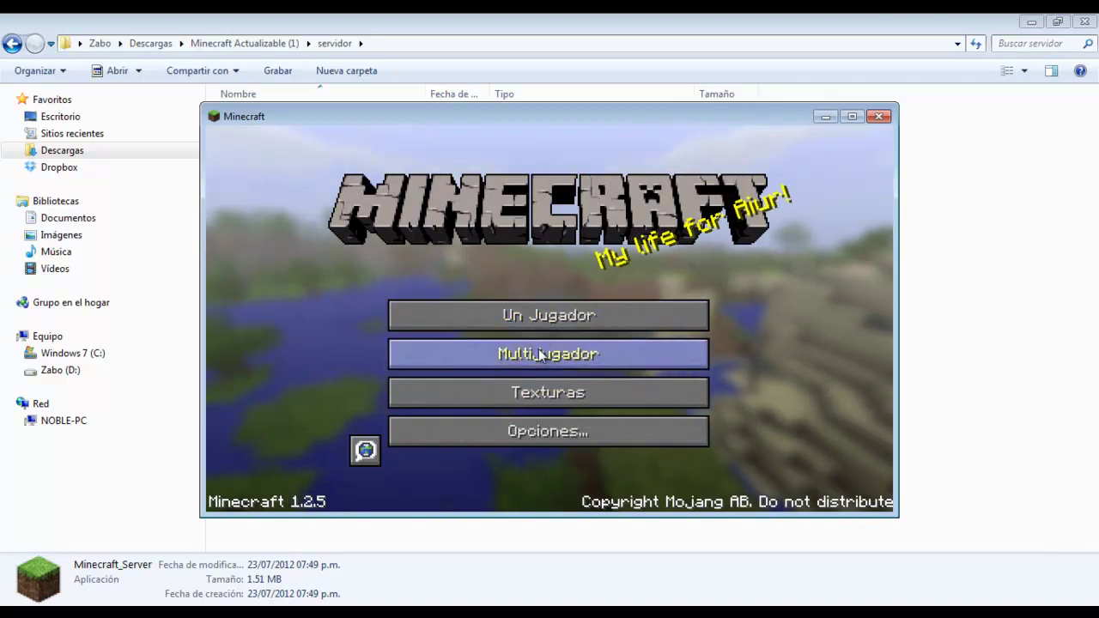
# Join the 'cualquier nombre' server from the Multijugador list
pyautogui.click(540, 353)
pyautogui.click(515, 291)
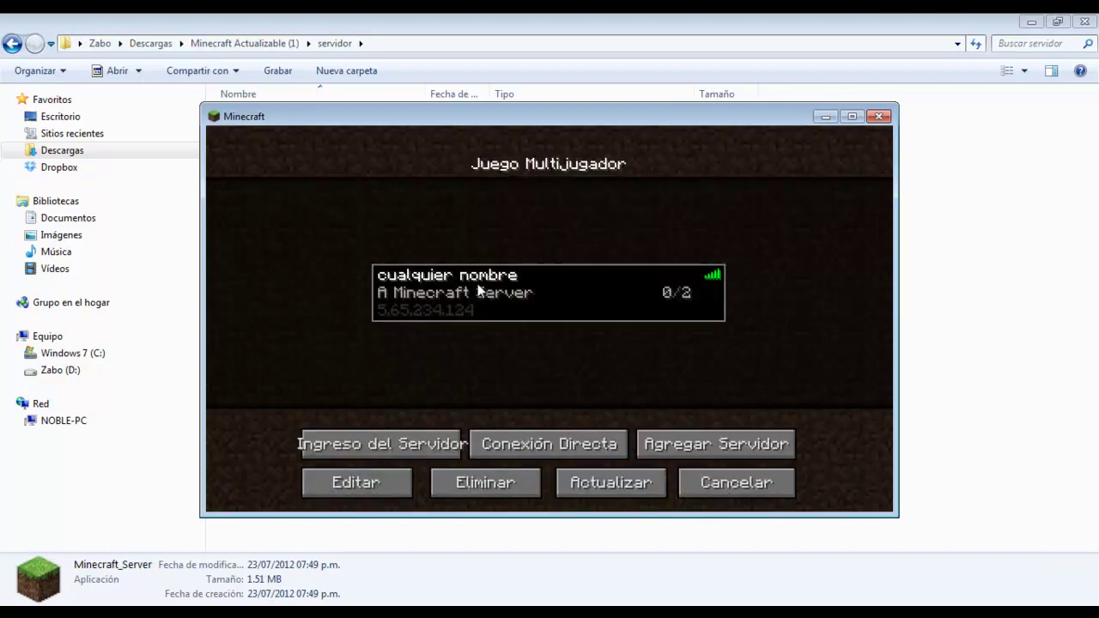
pyautogui.click(422, 445)
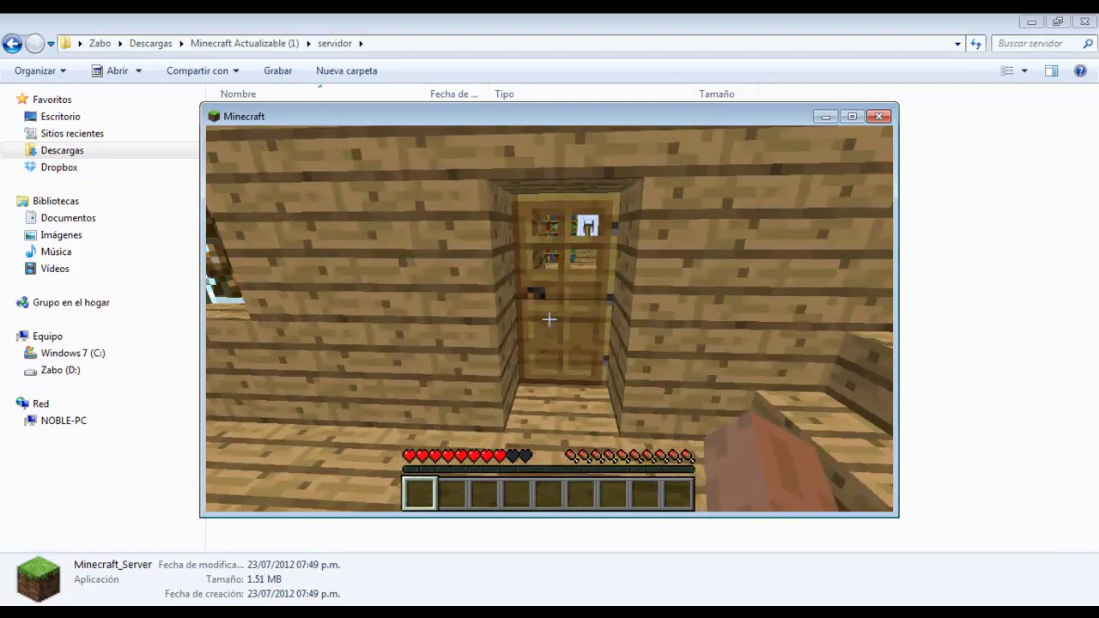
# Walk through the bookshelf room, balcony and outer wall, then disconnect from the server
pyautogui.rightClick(549, 319)
pyautogui.press('w')
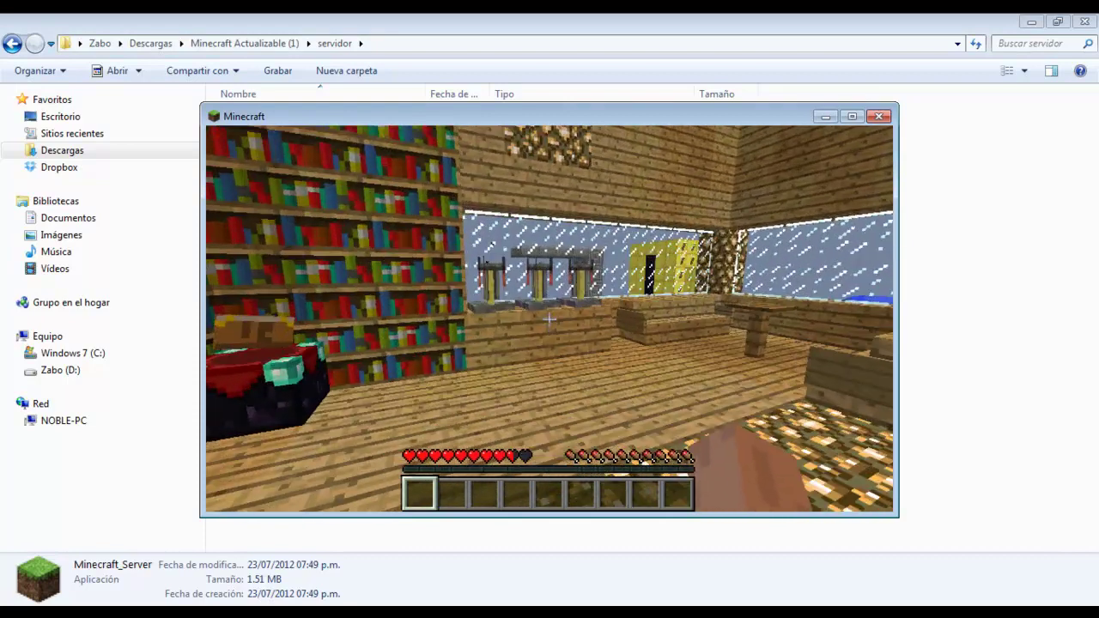
pyautogui.press('w')
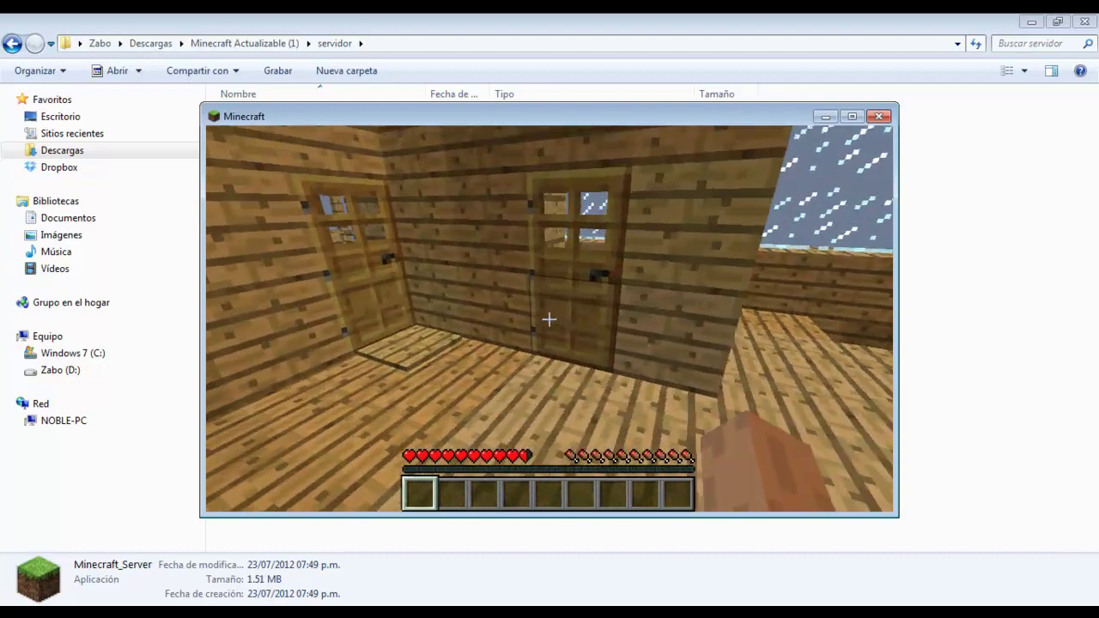
pyautogui.press('w')
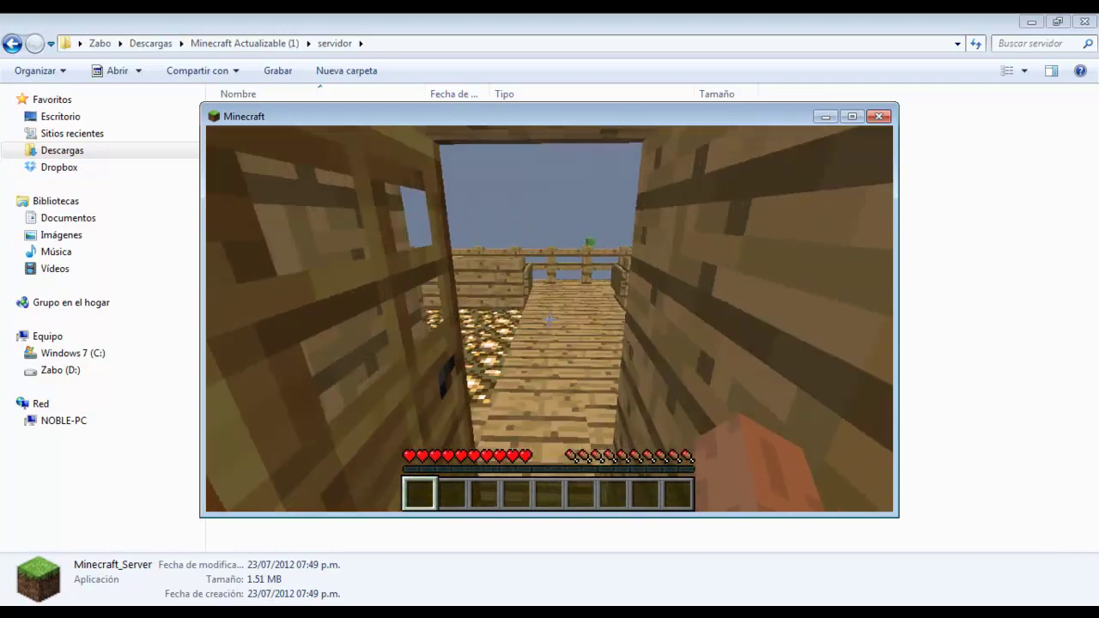
pyautogui.press('w')
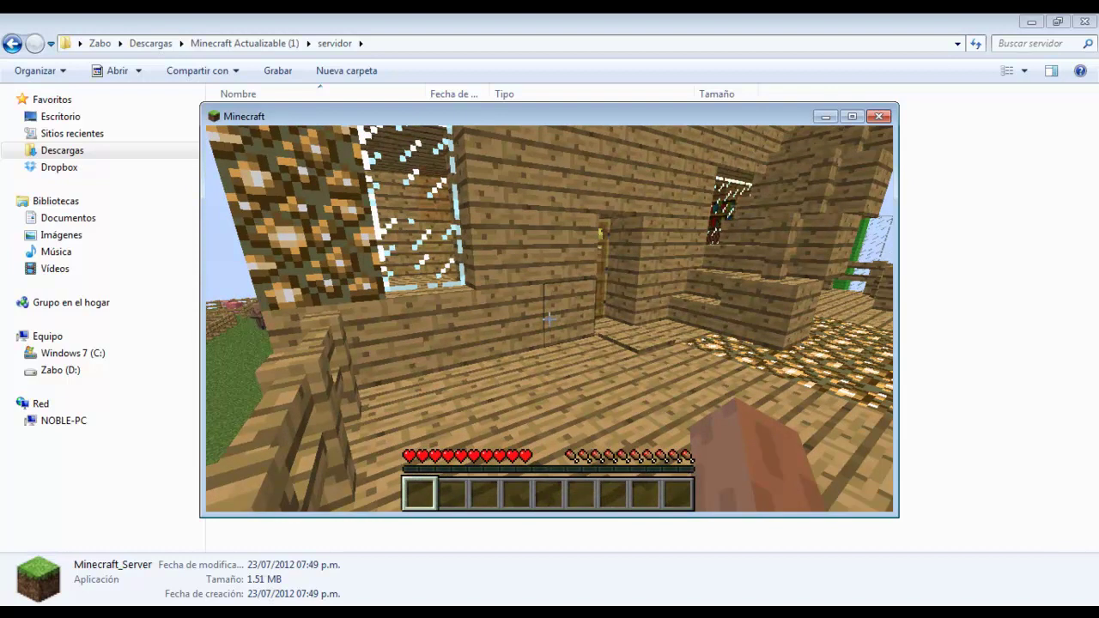
pyautogui.press('w')
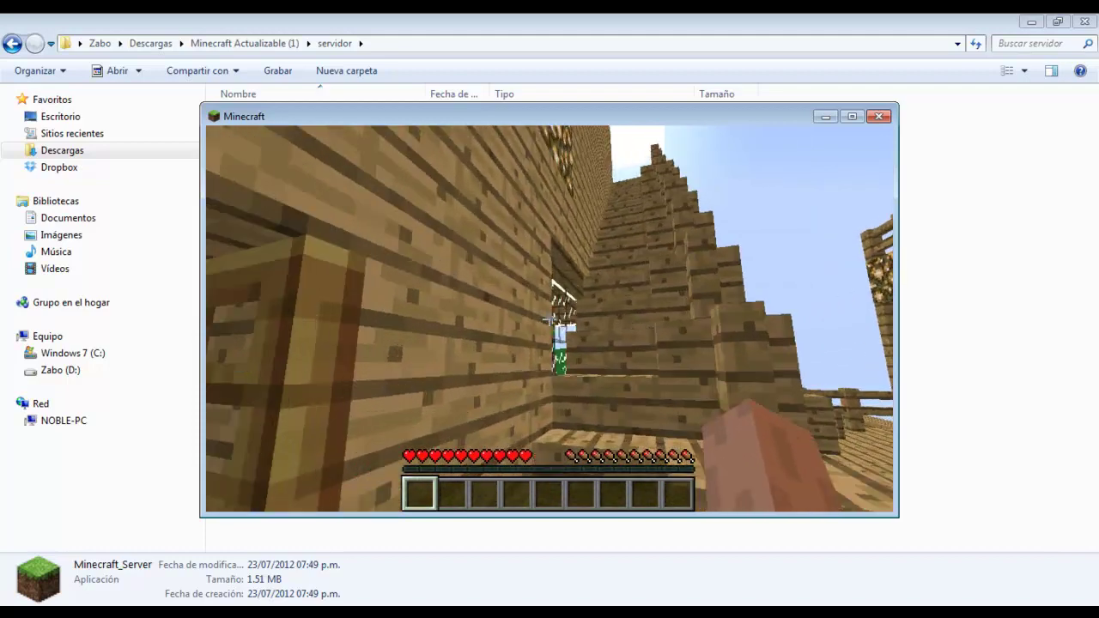
pyautogui.press('w')
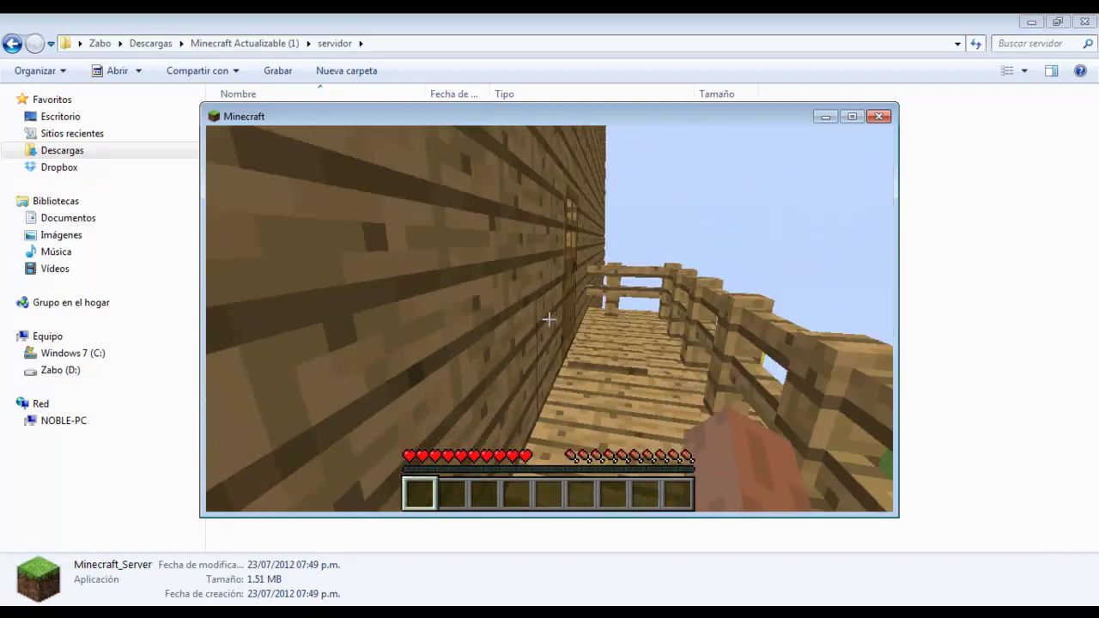
pyautogui.press('w')
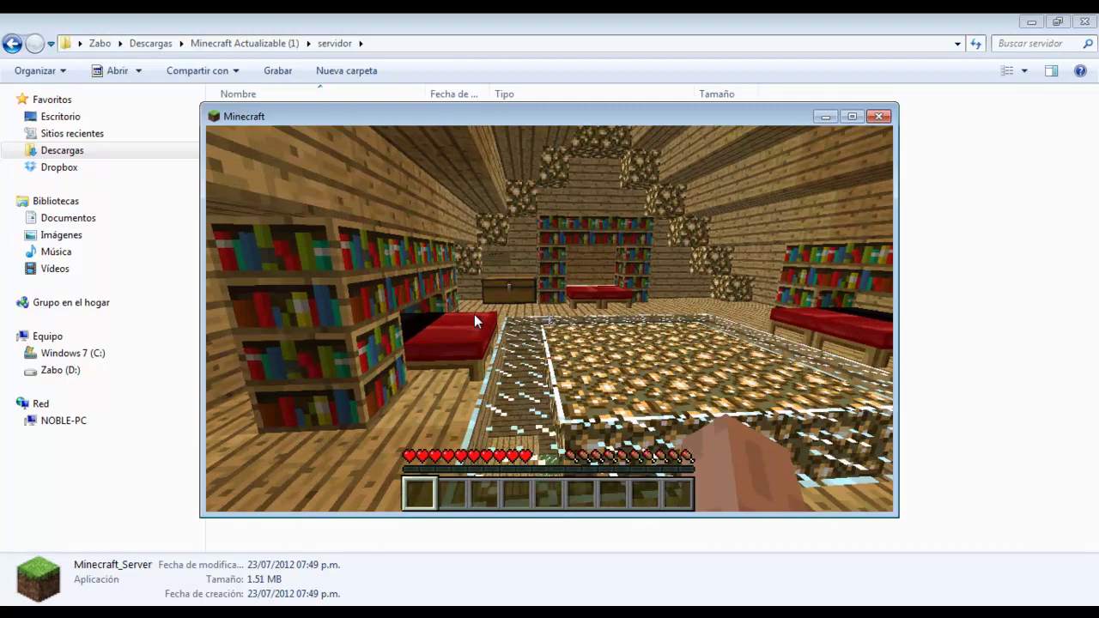
pyautogui.press('Escape')
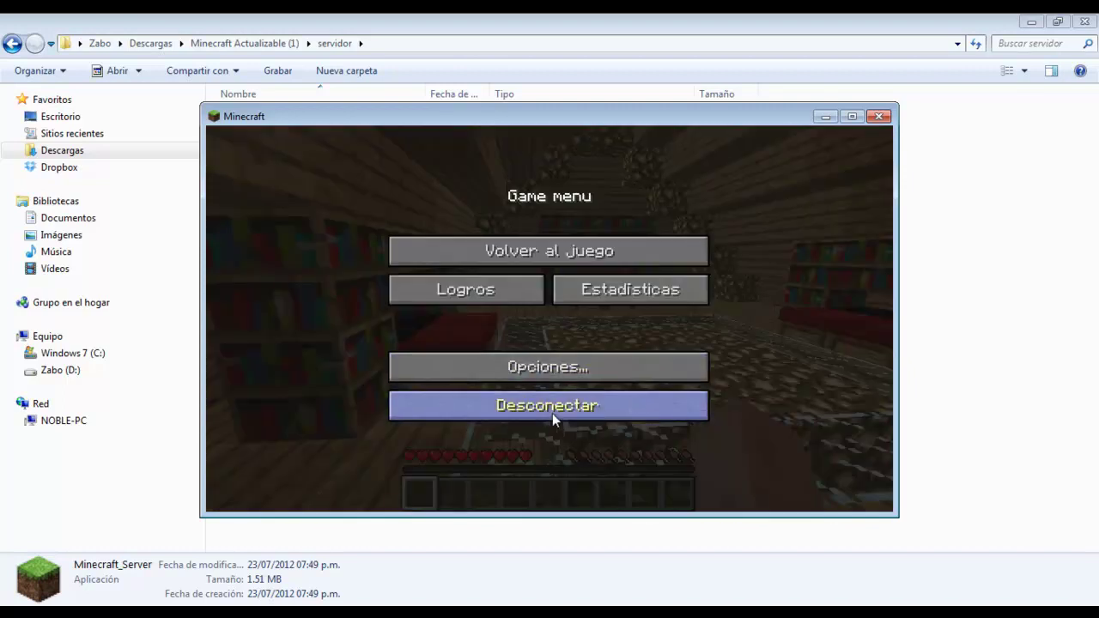
pyautogui.click(552, 413)
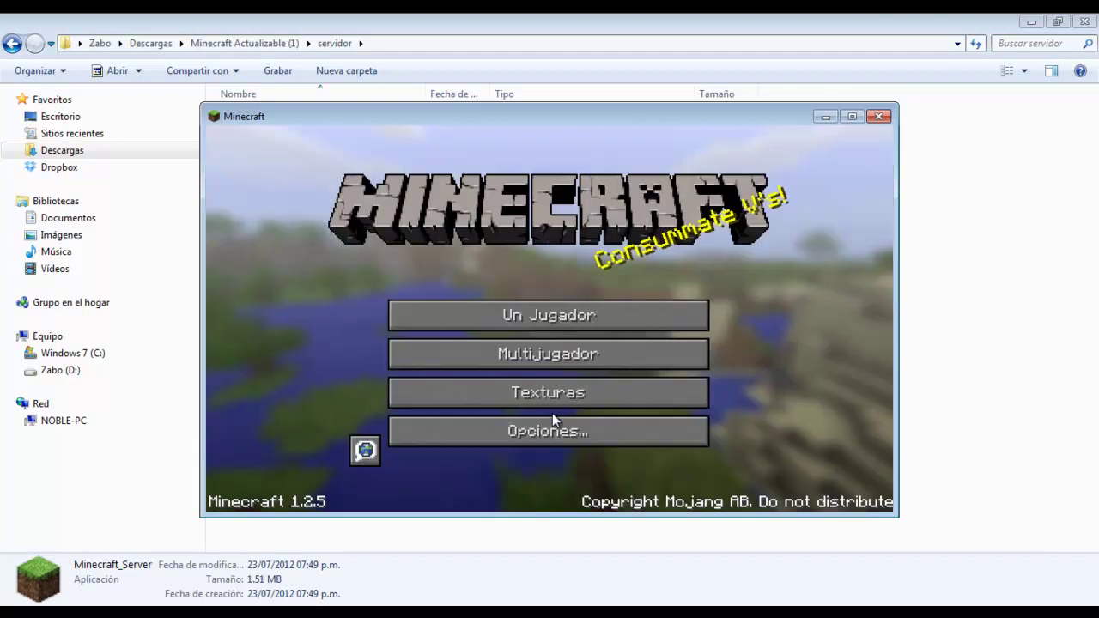